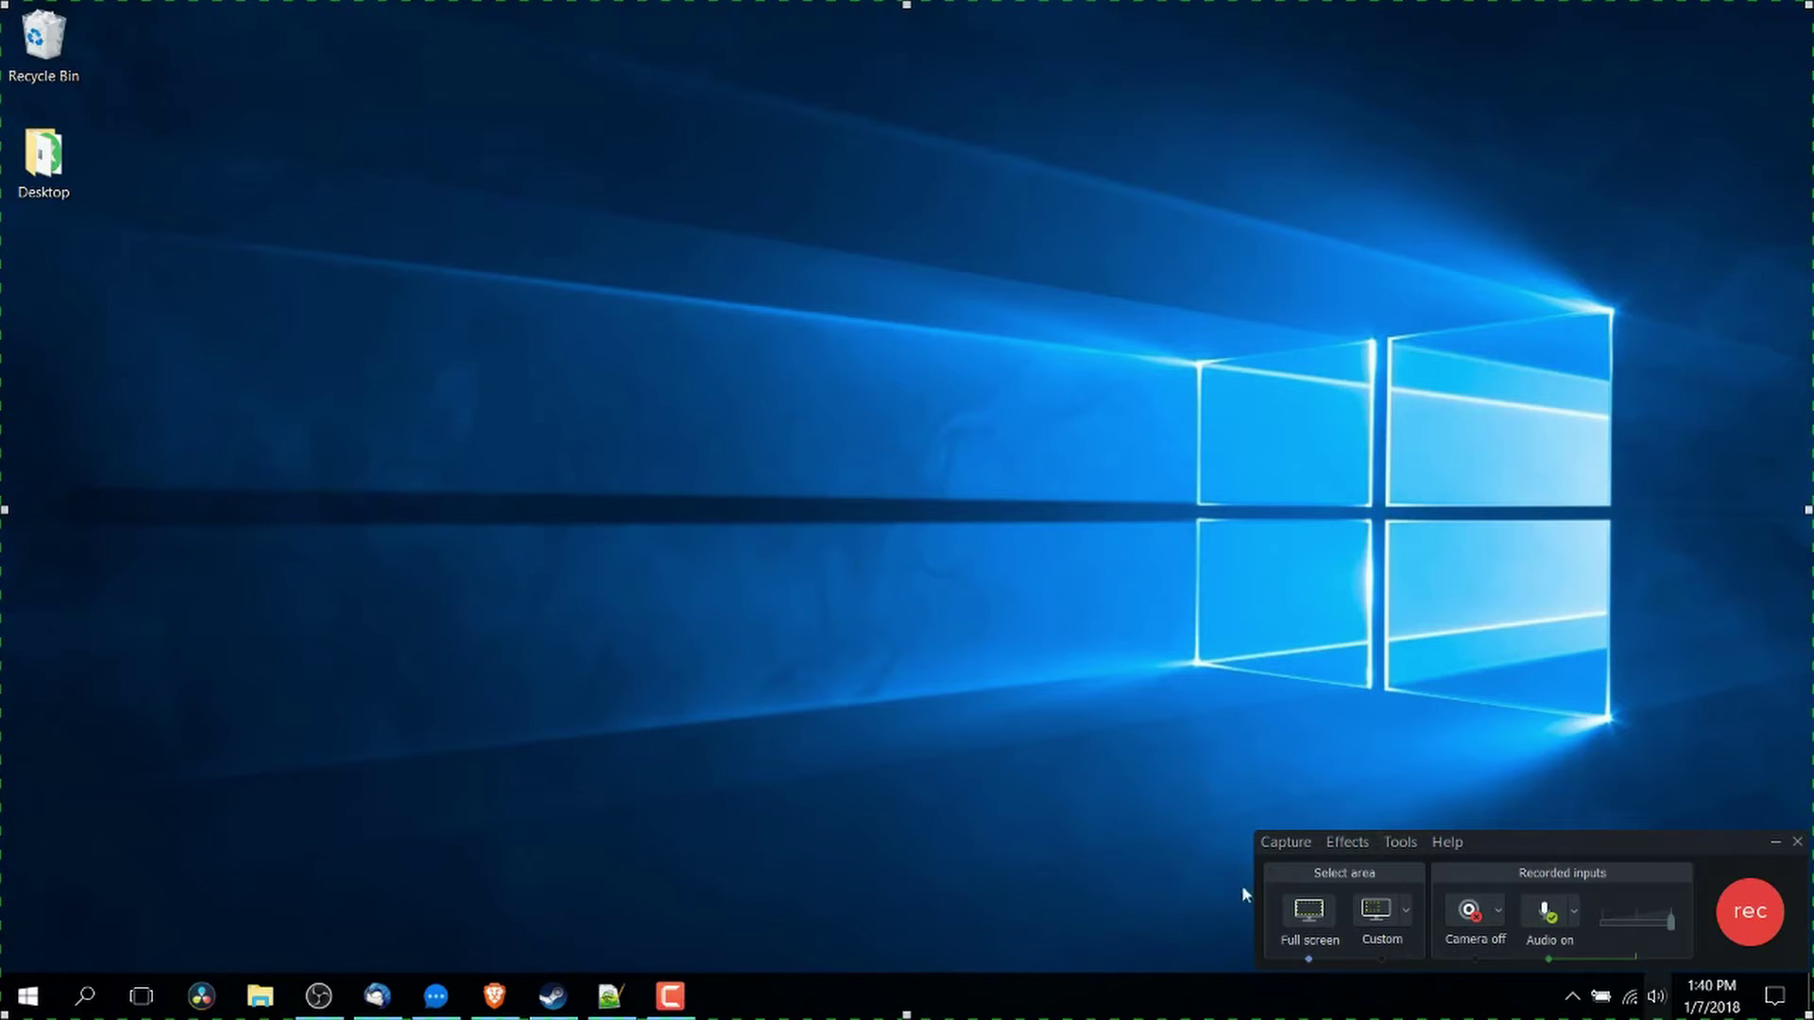
Resize the capture area to 613 x 576 at the top centre, then return to full screen
mouse_move(1500, 845)
mouse_down()
mouse_move(1467, 835)
mouse_move(1523, 842)
mouse_move(920, 173)
mouse_move(1530, 24)
mouse_move(1327, 677)
mouse_move(1532, 856)
mouse_move(1517, 845)
mouse_up()
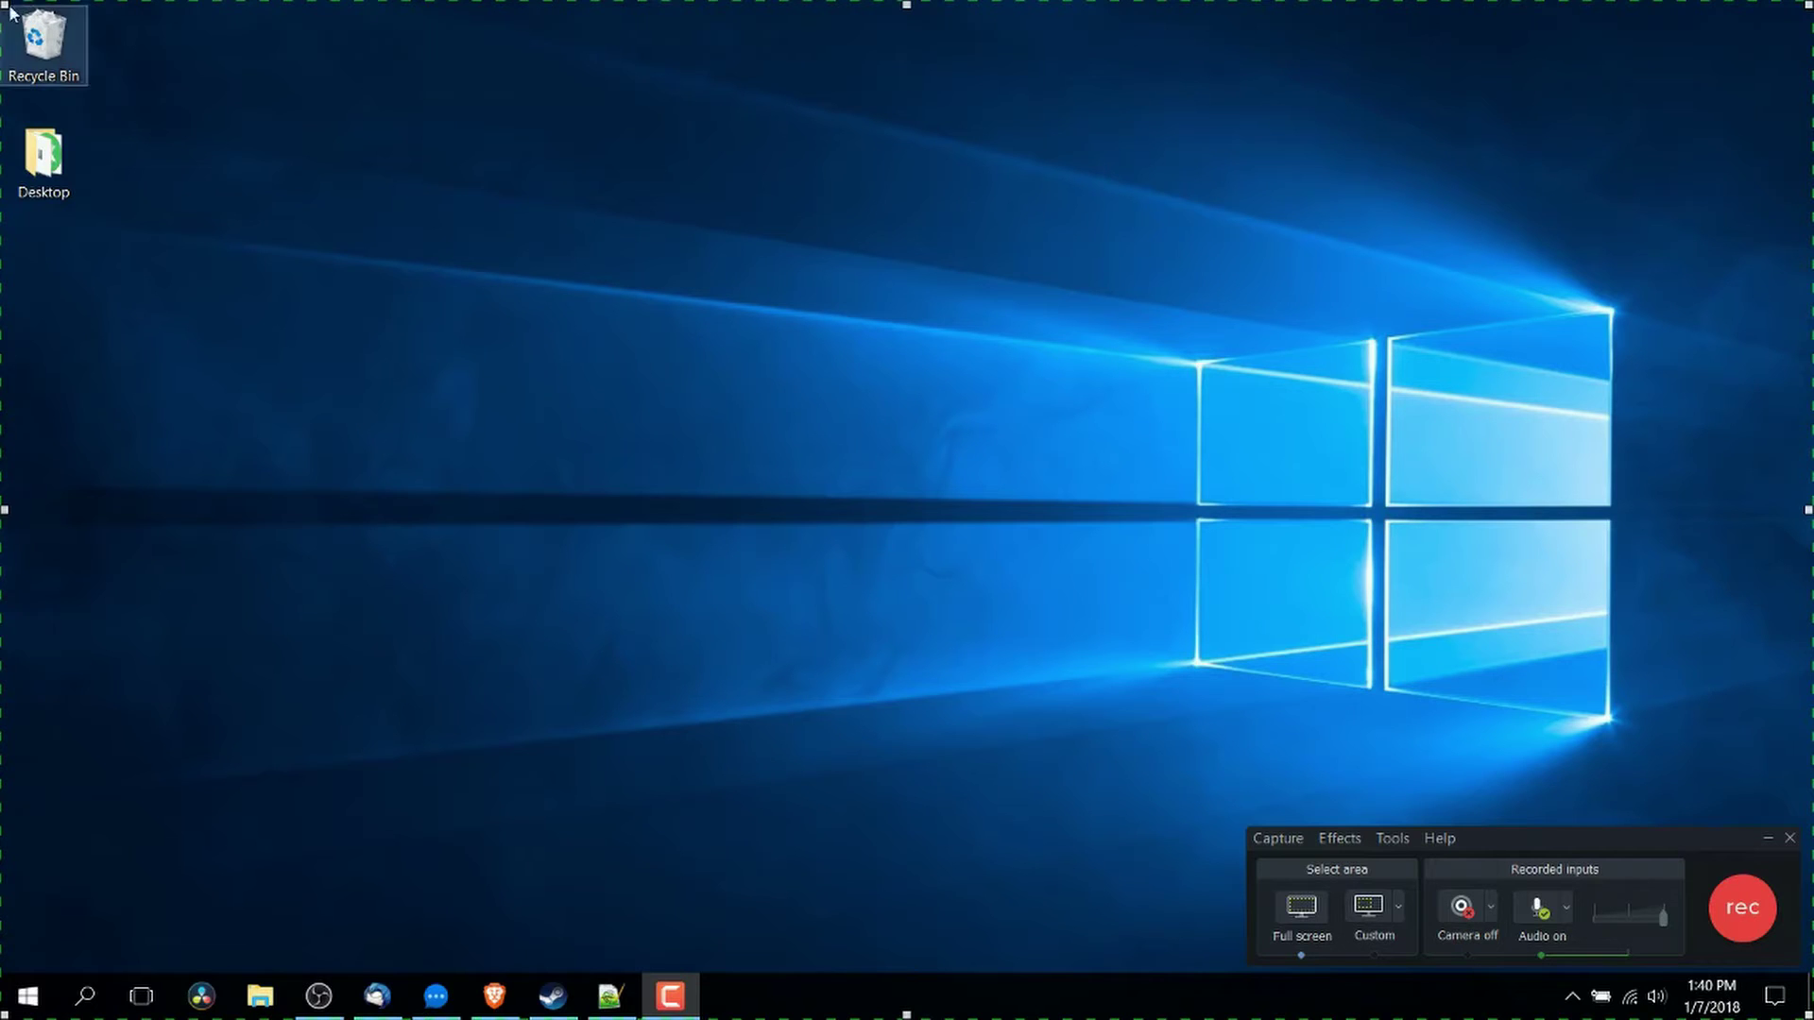
drag(4, 4, 331, 208)
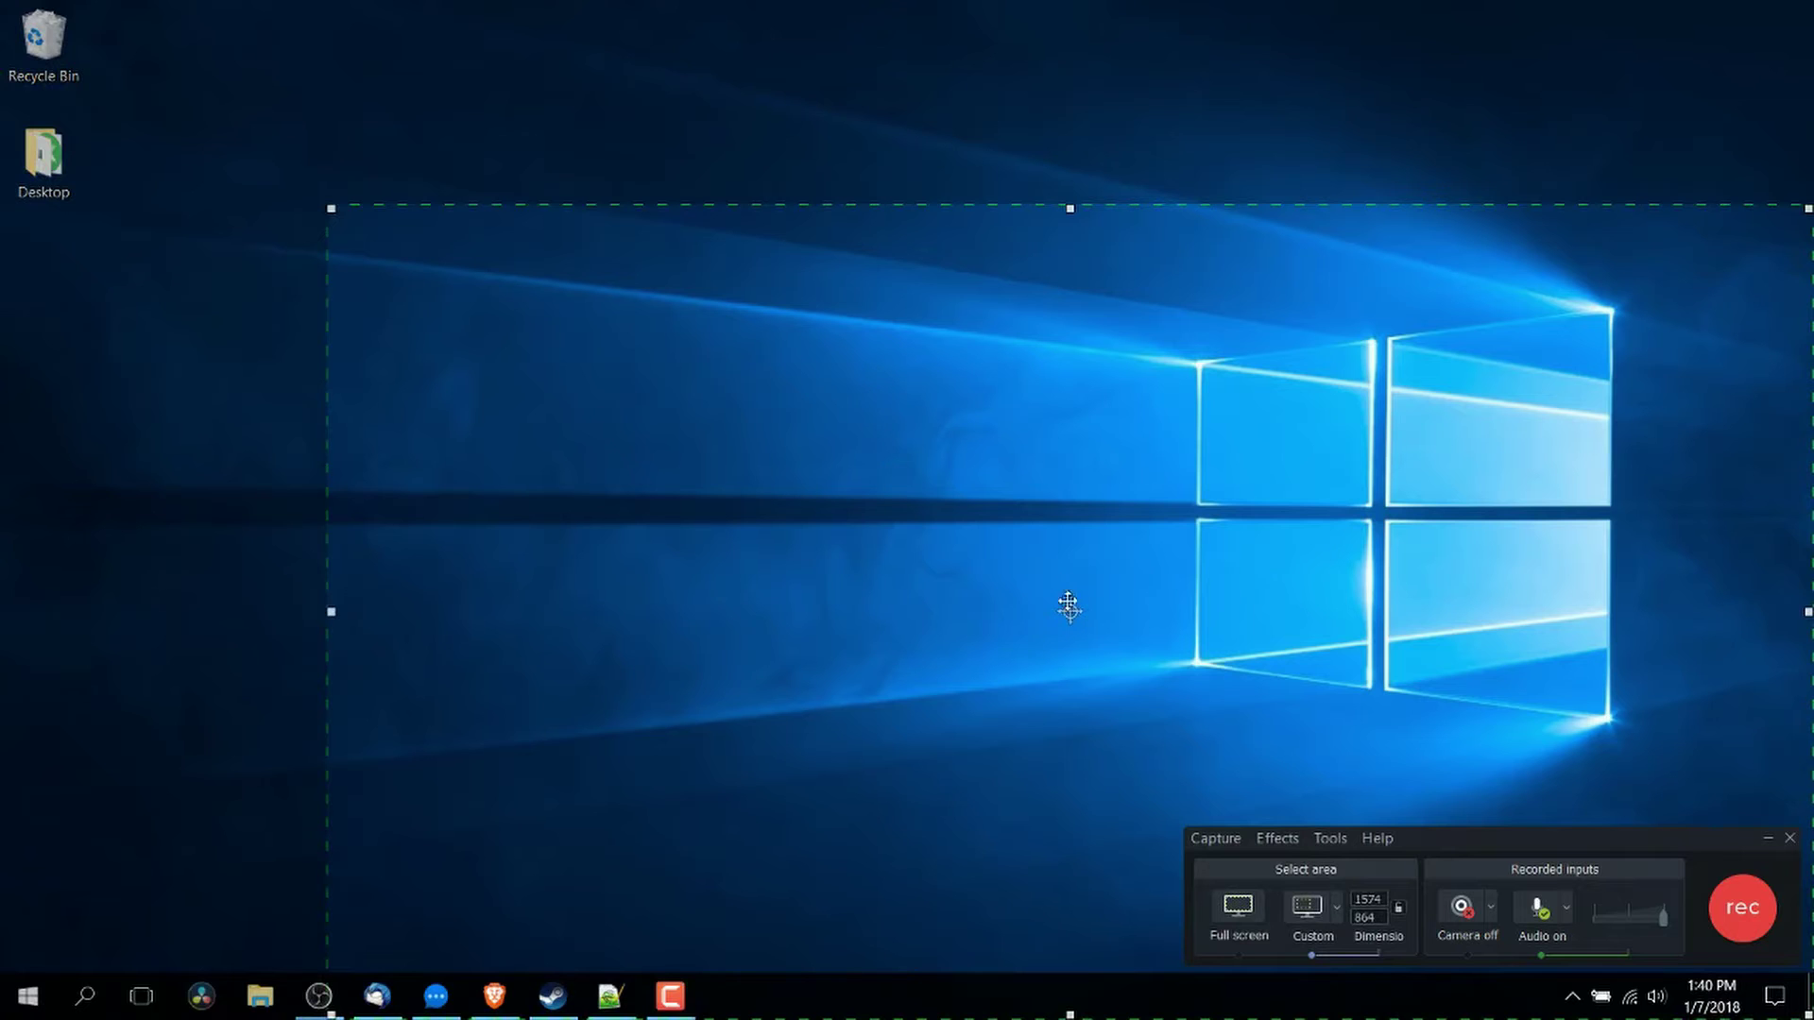
drag(1070, 611, 939, 472)
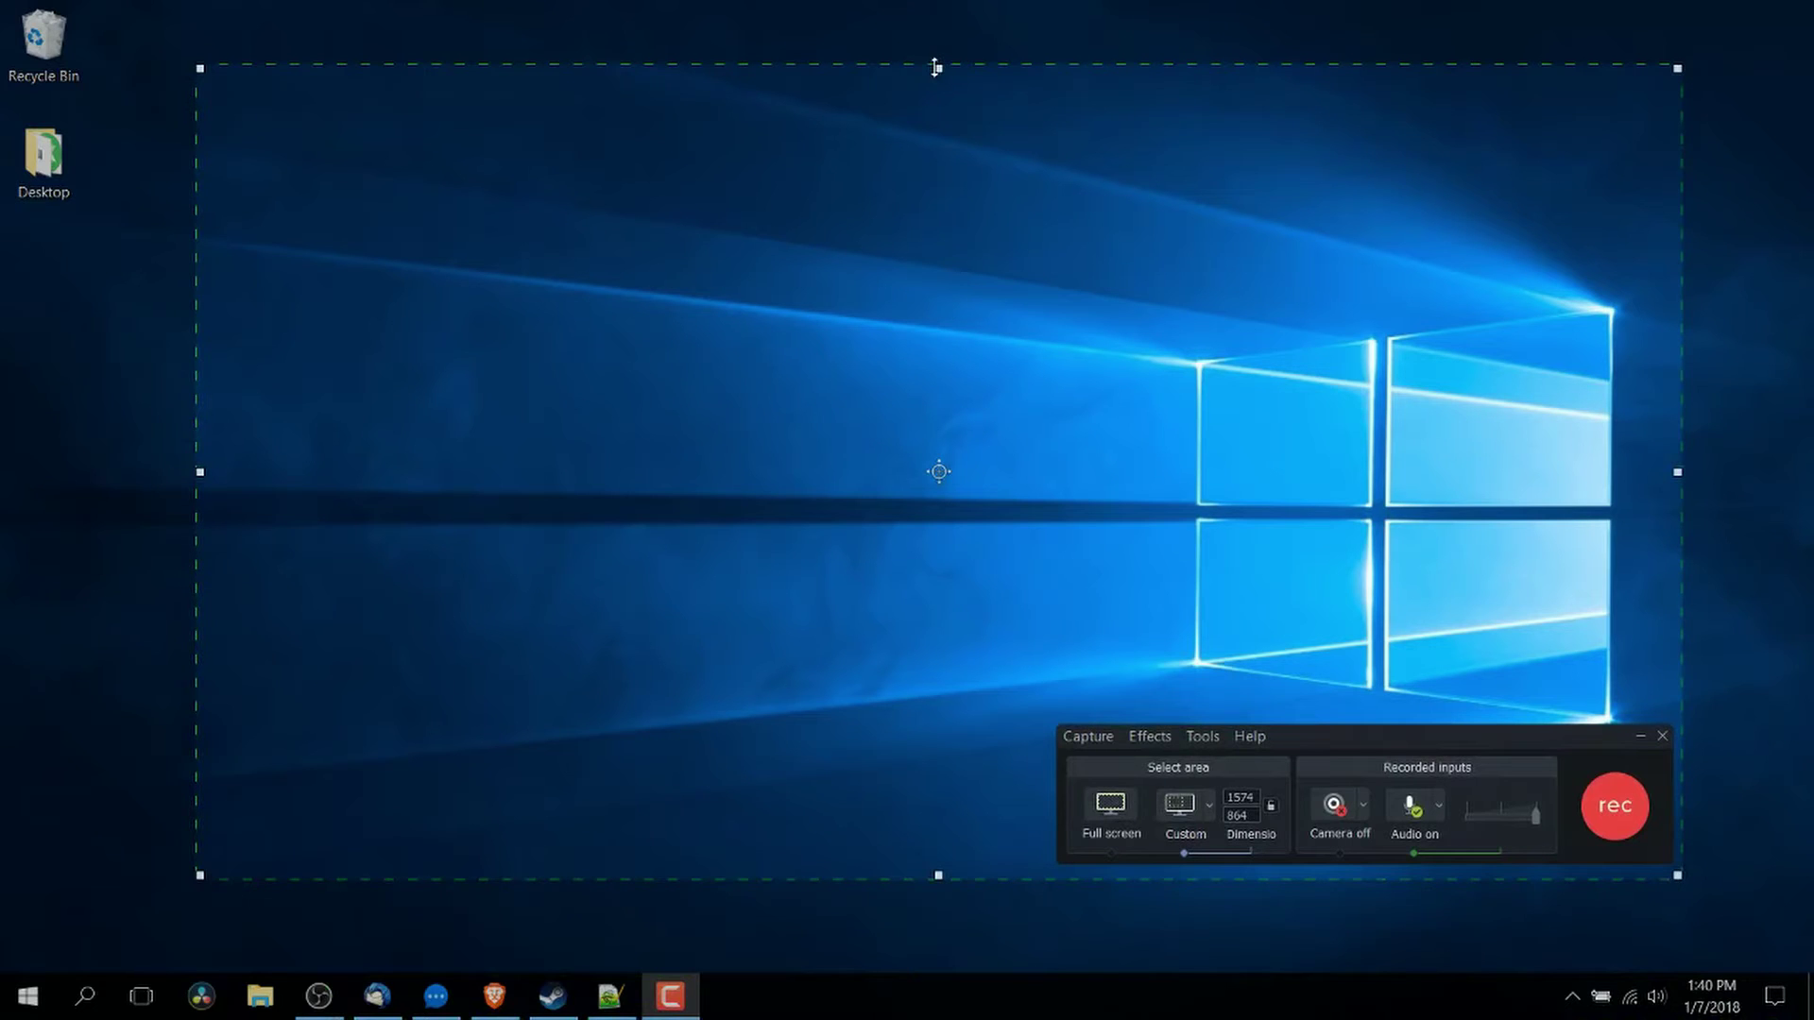
drag(935, 68, 945, 342)
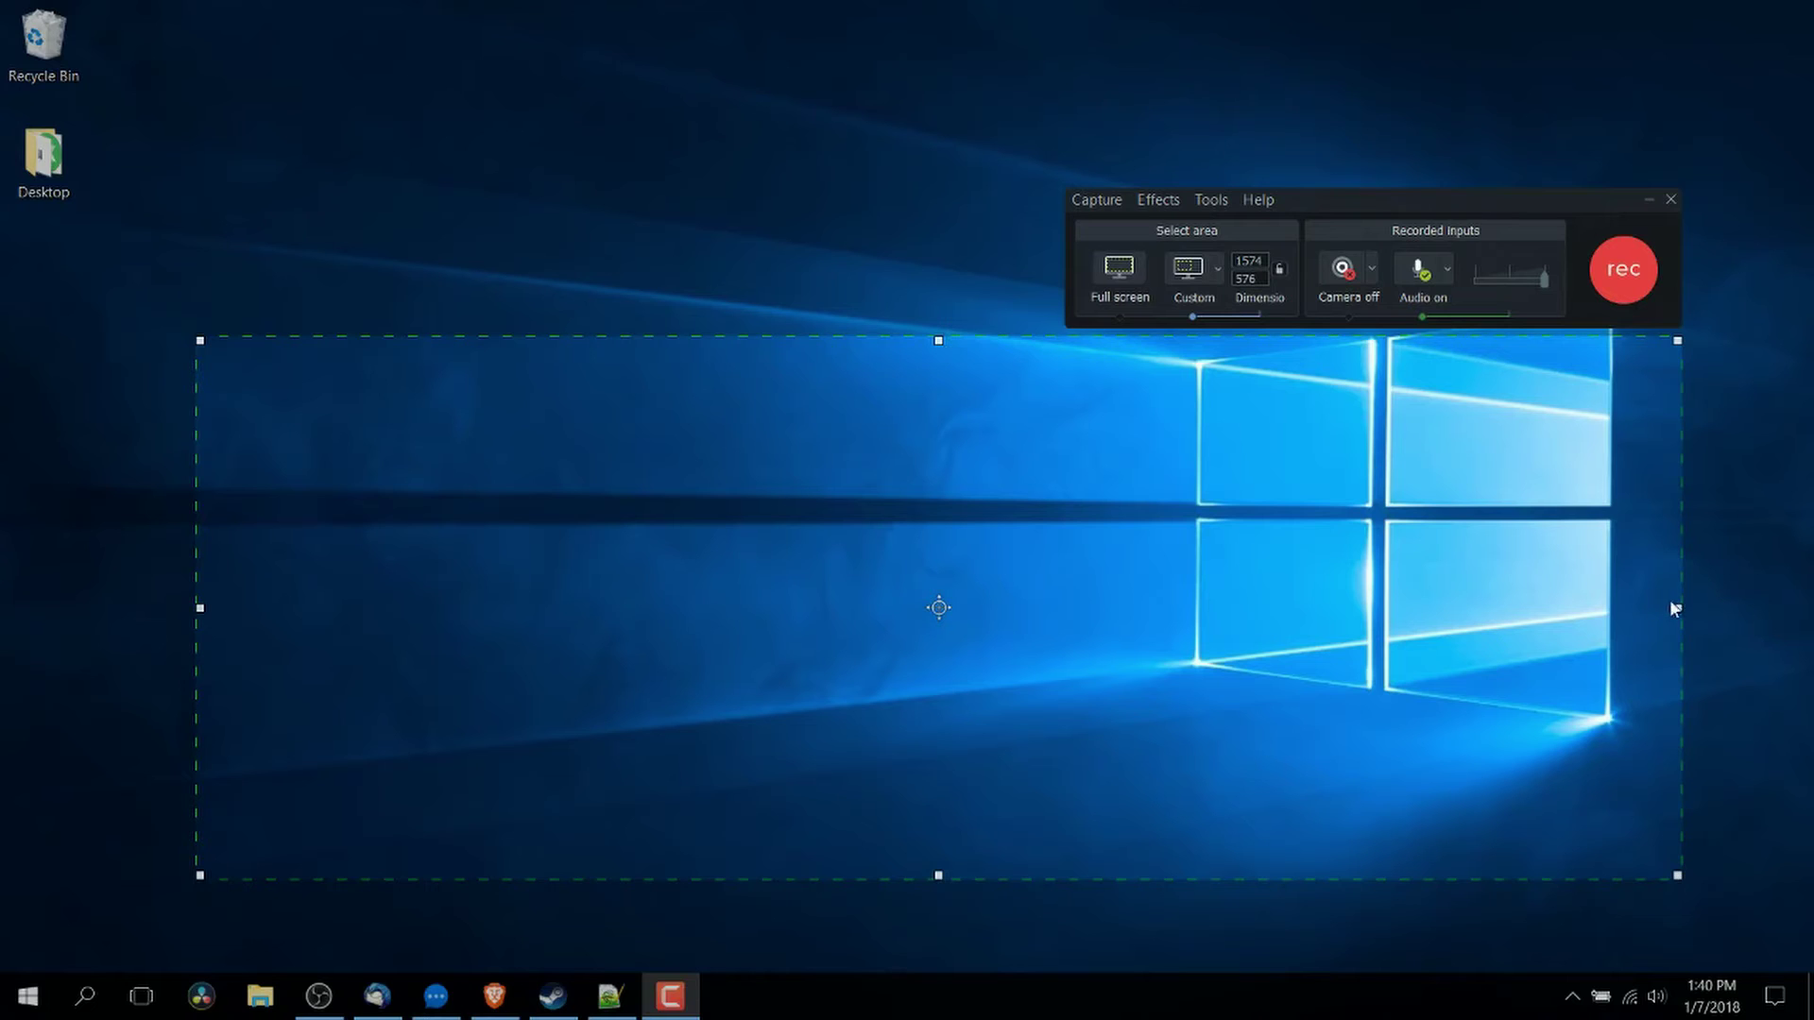
drag(1679, 608, 772, 559)
drag(484, 608, 864, 423)
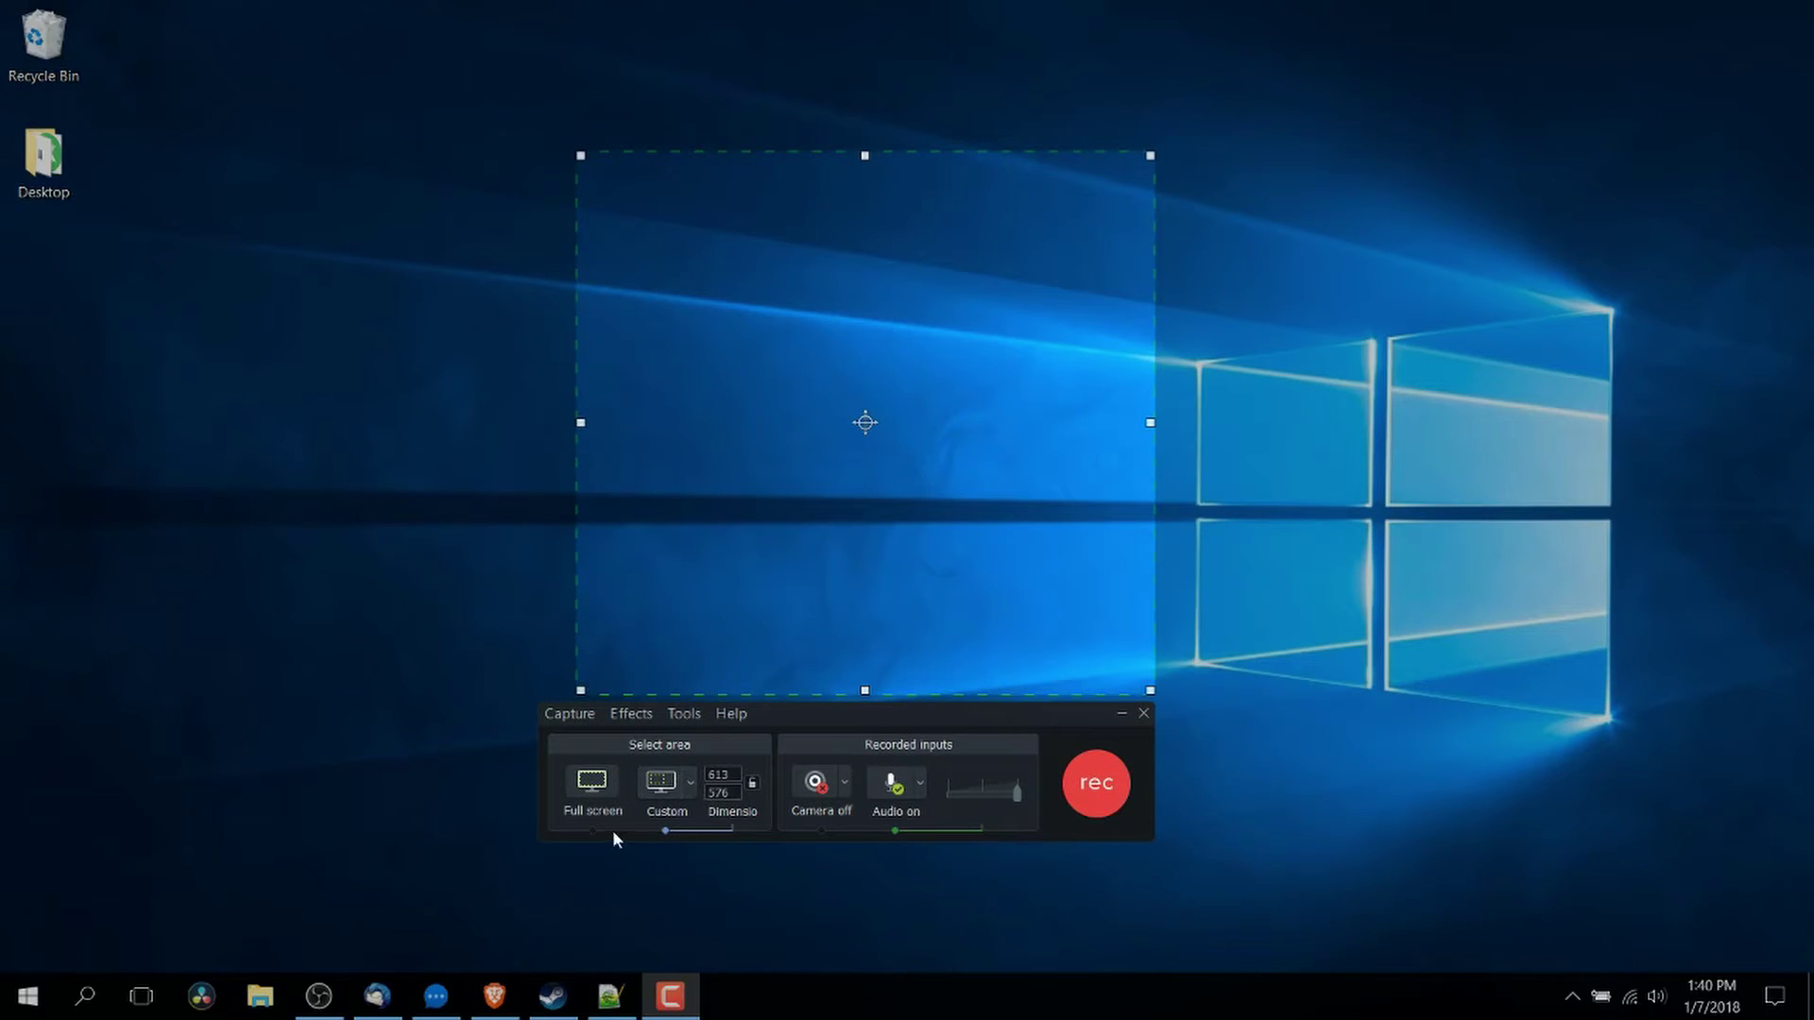
click(592, 783)
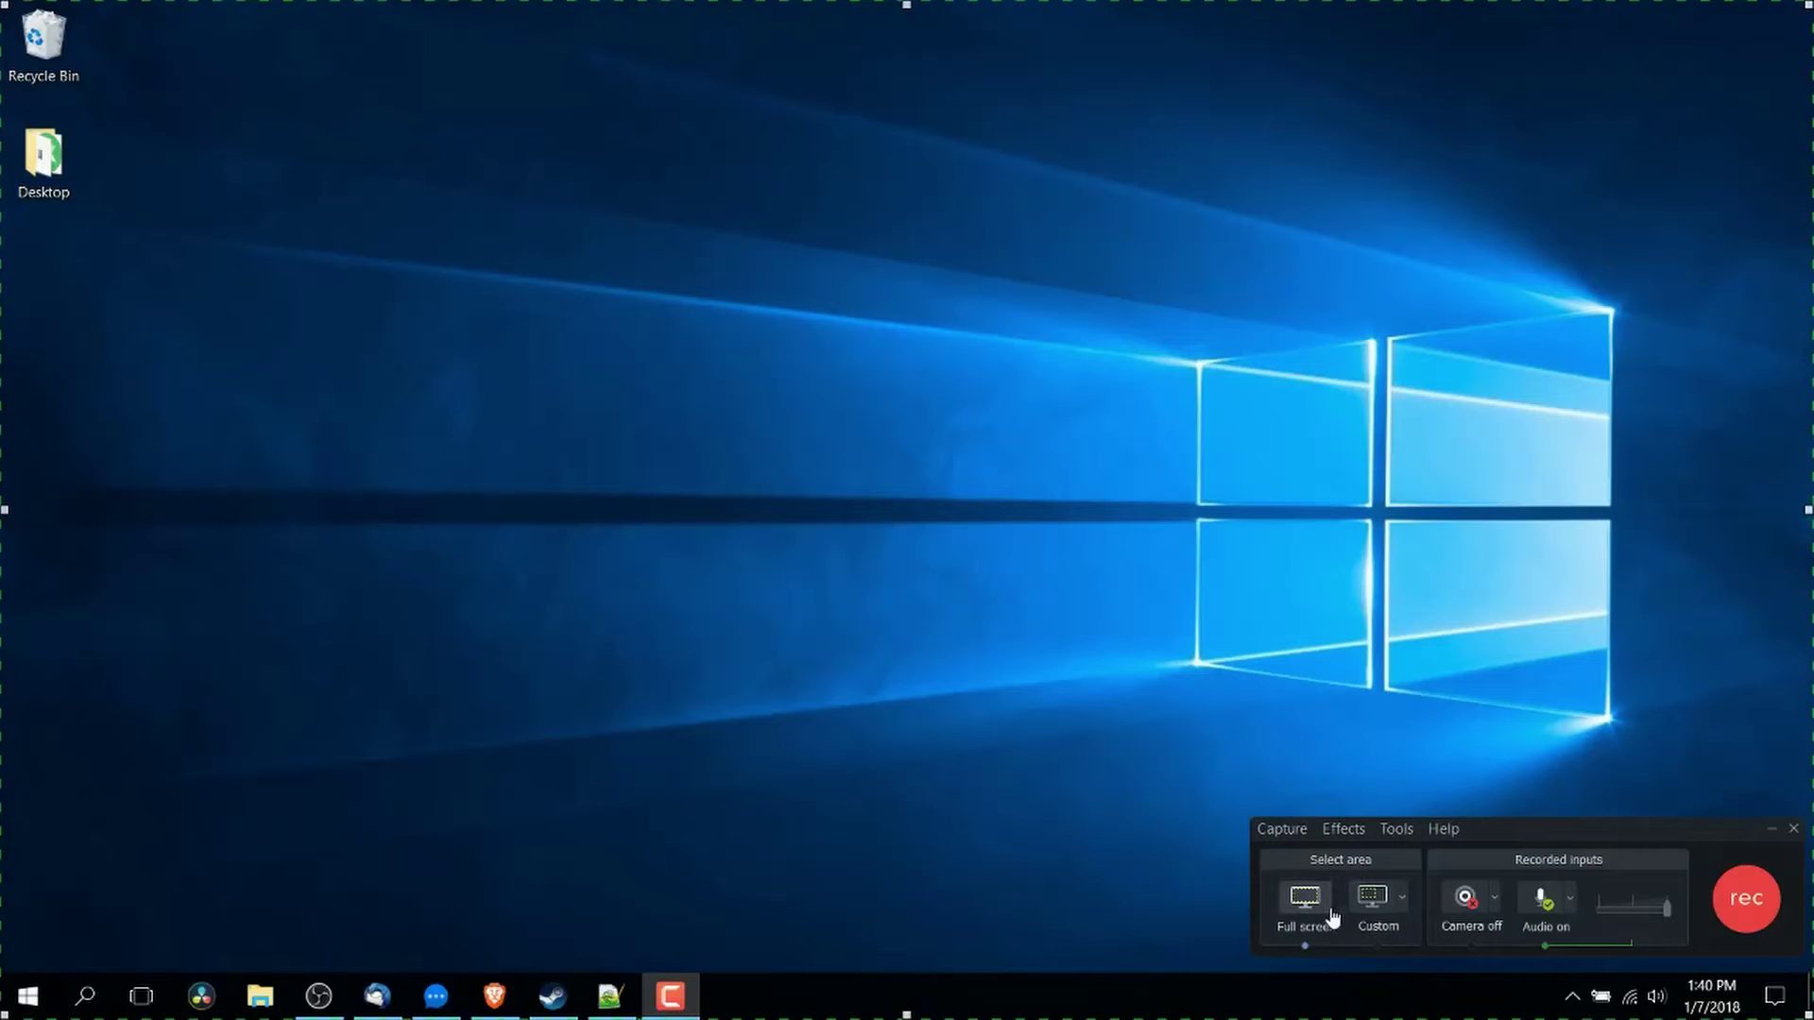
Apply the 720p HD 1280x720 area preset, reposition it, then switch back to full screen
click(1404, 895)
click(1418, 924)
click(1403, 905)
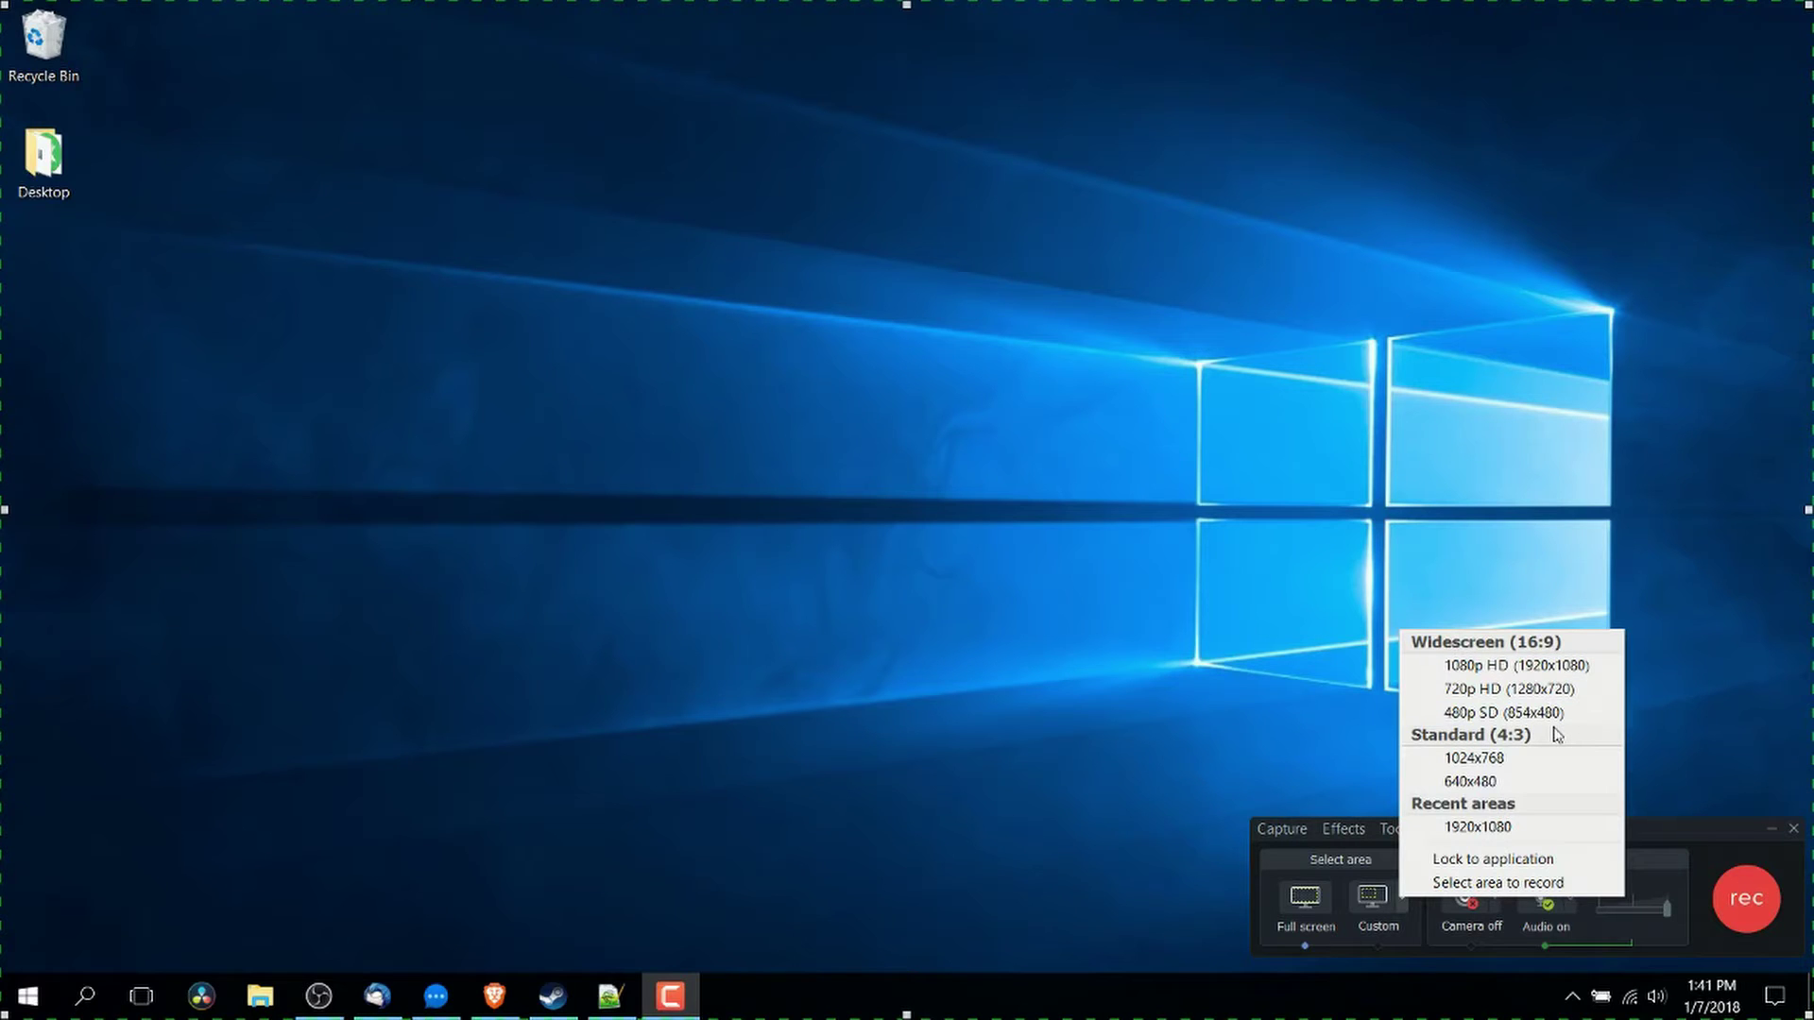
click(1508, 689)
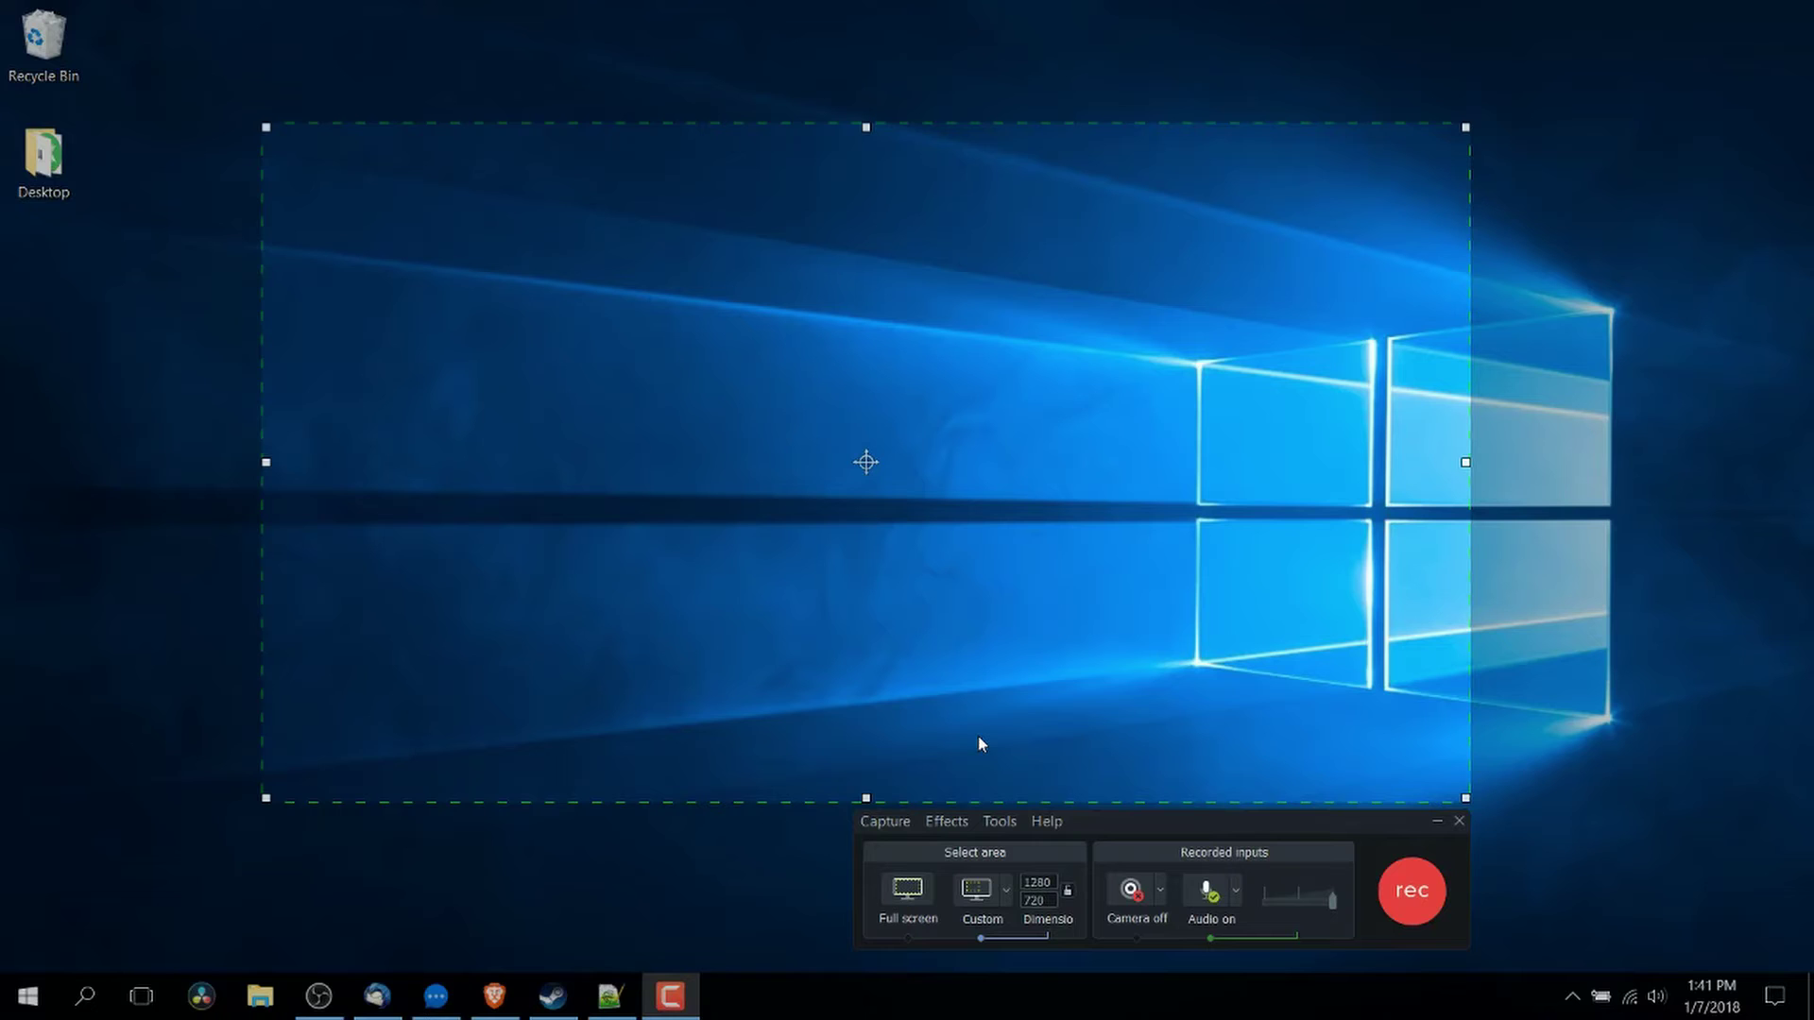
click(1006, 891)
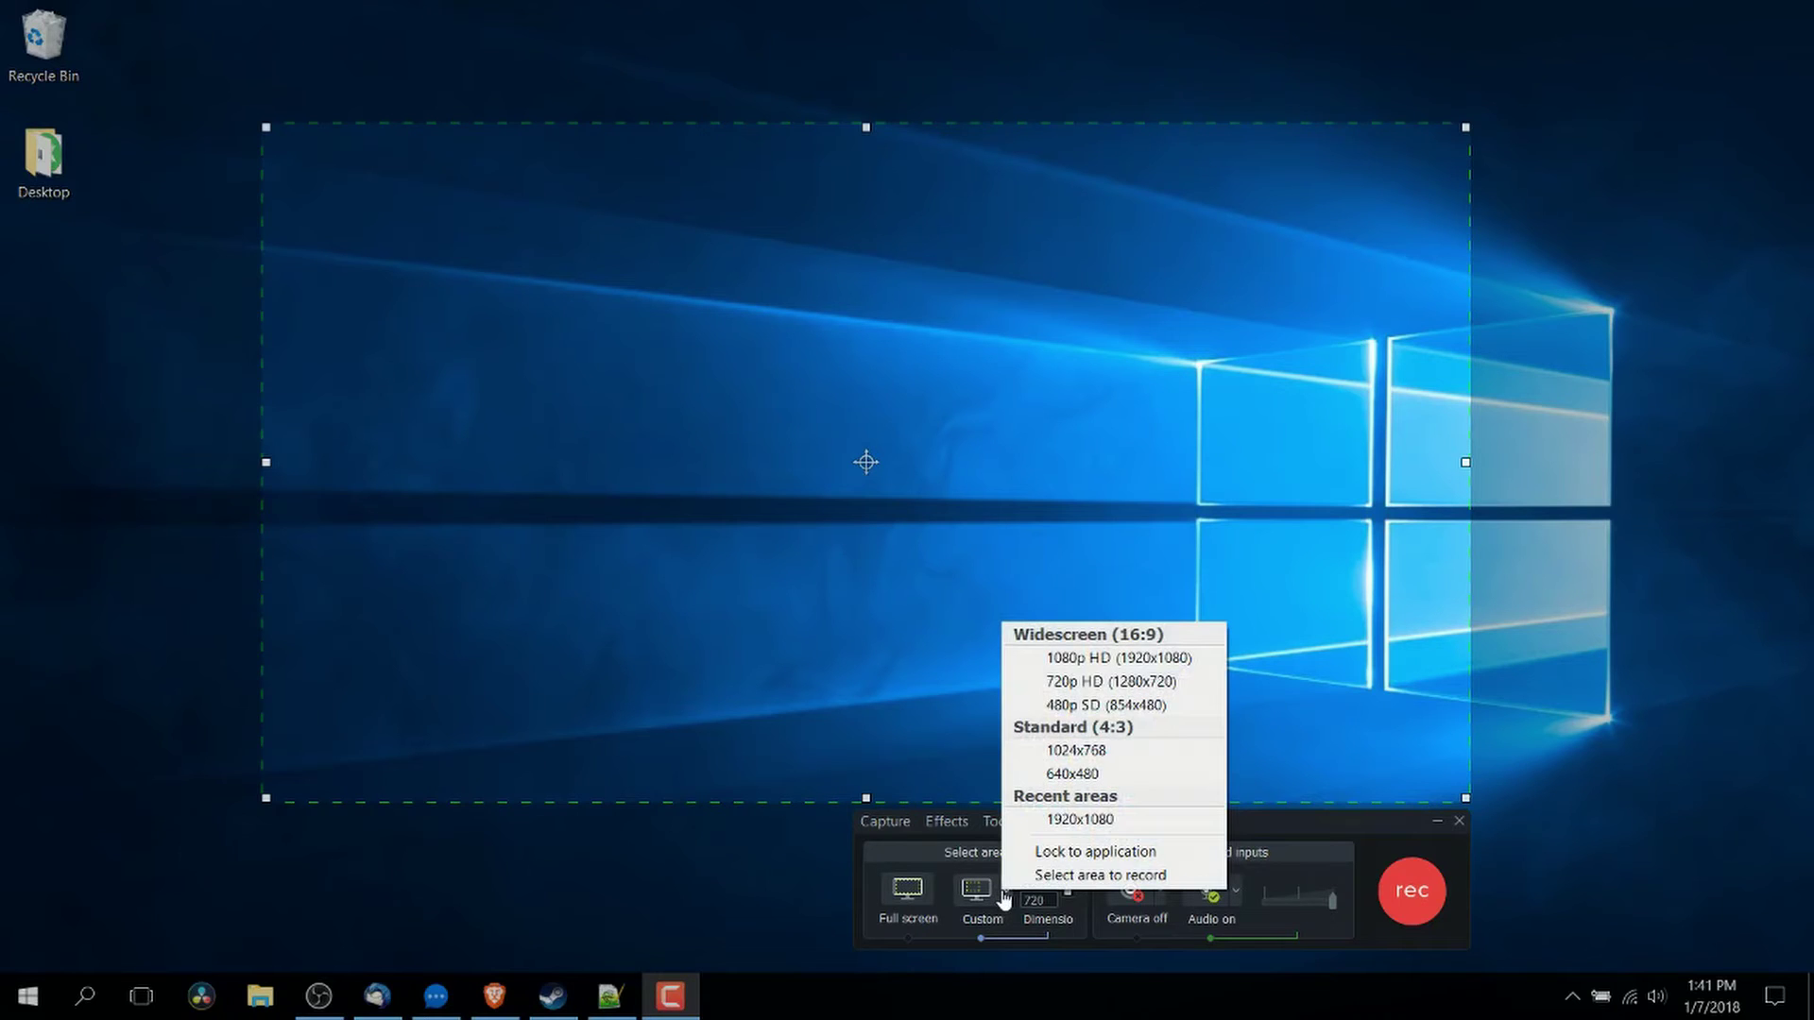
click(865, 463)
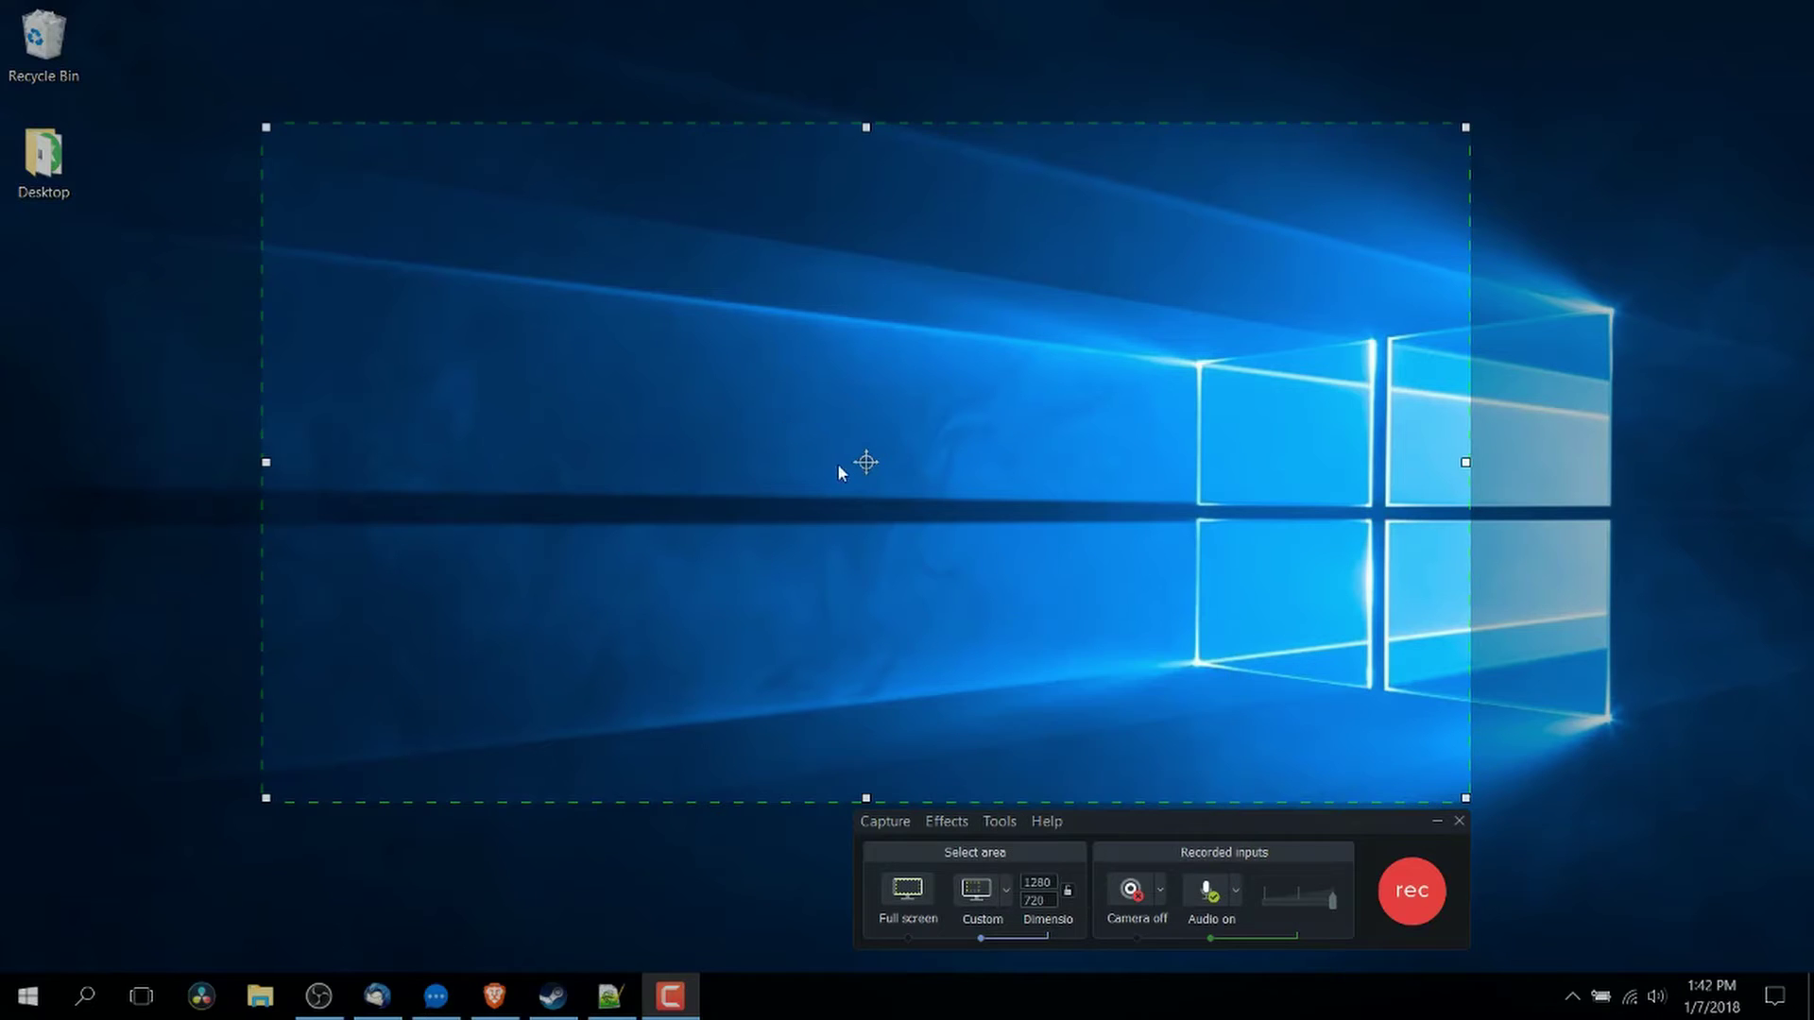
drag(865, 463, 920, 493)
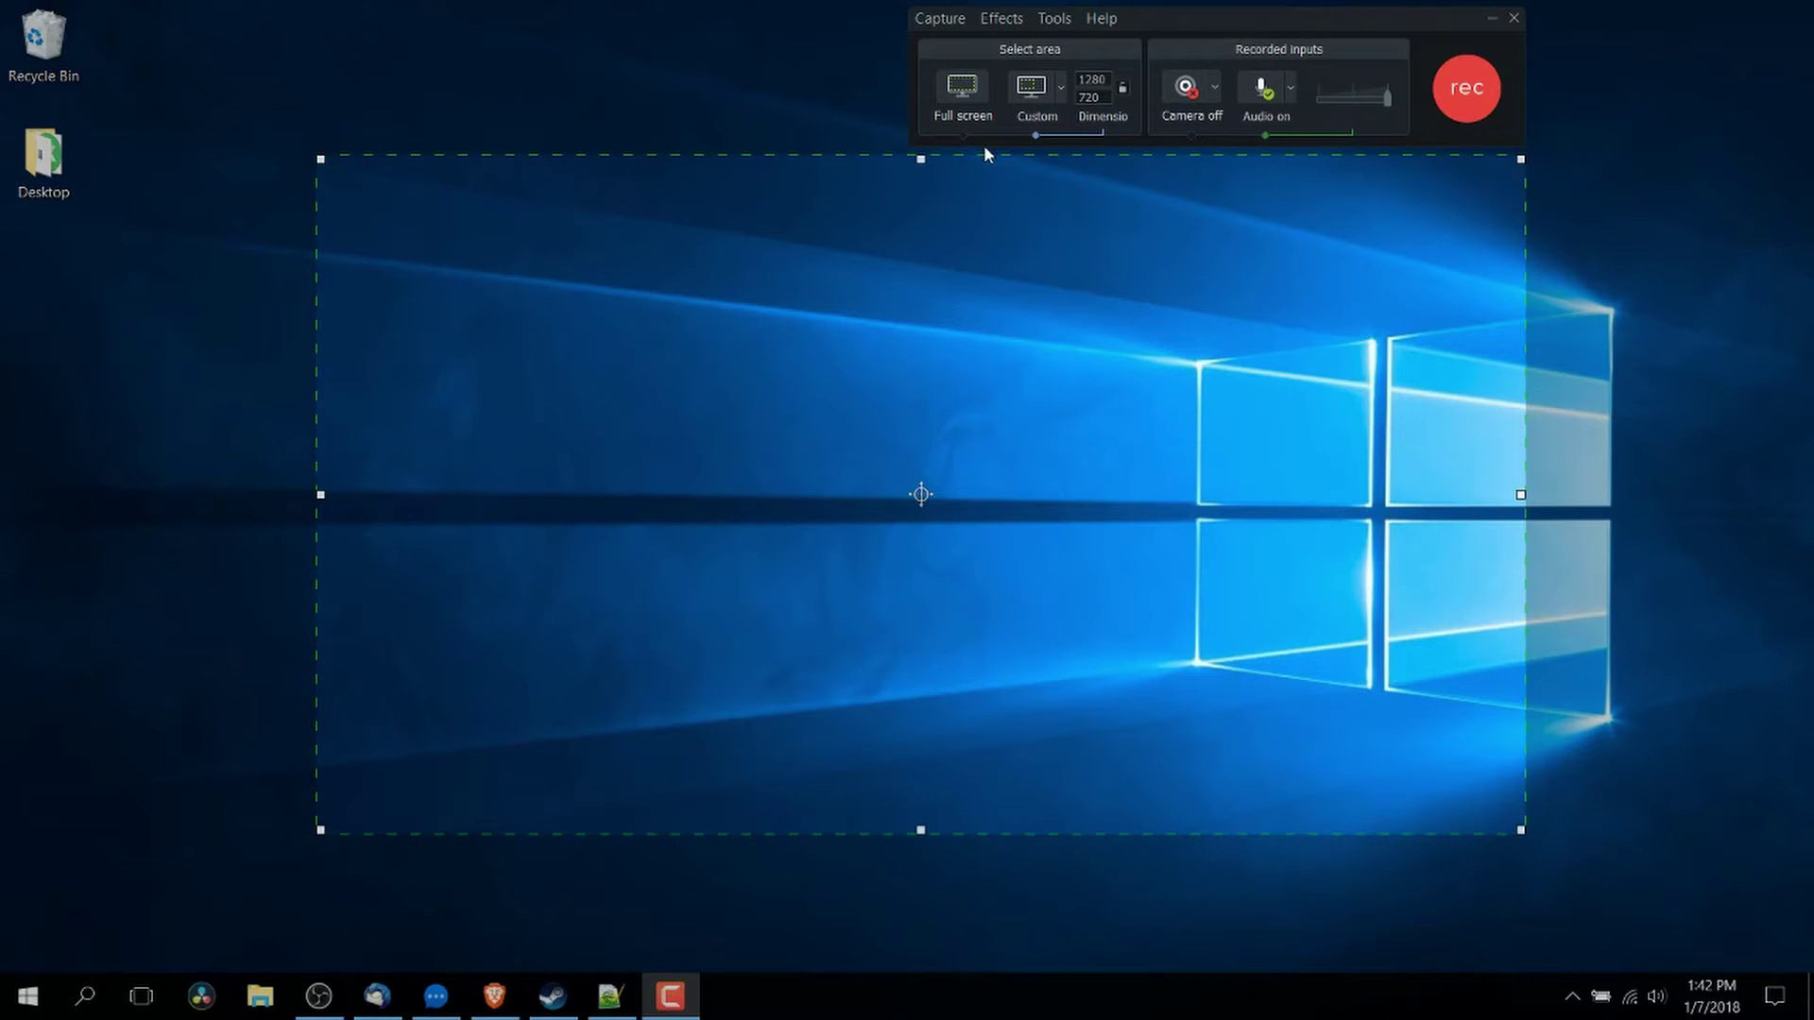
click(962, 90)
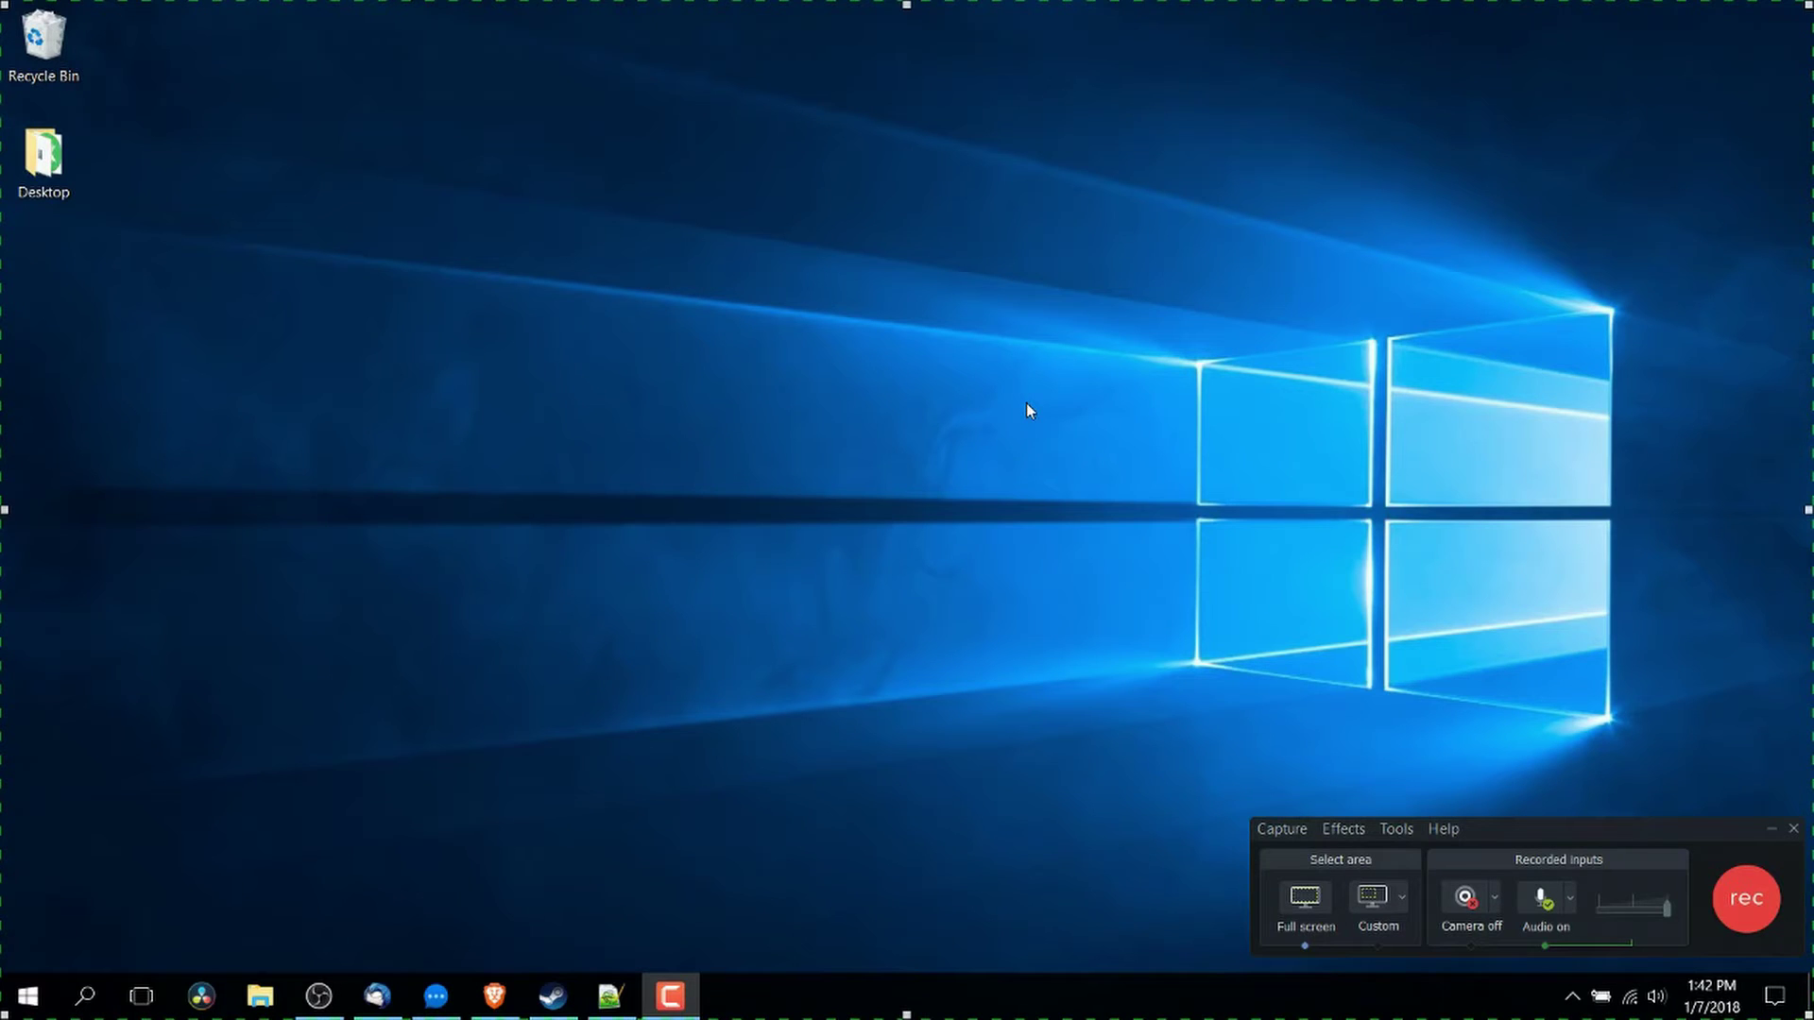
Choose Microphone (2- USB Audio Device) as the audio source, keeping Record system audio checked
drag(1420, 933, 1407, 944)
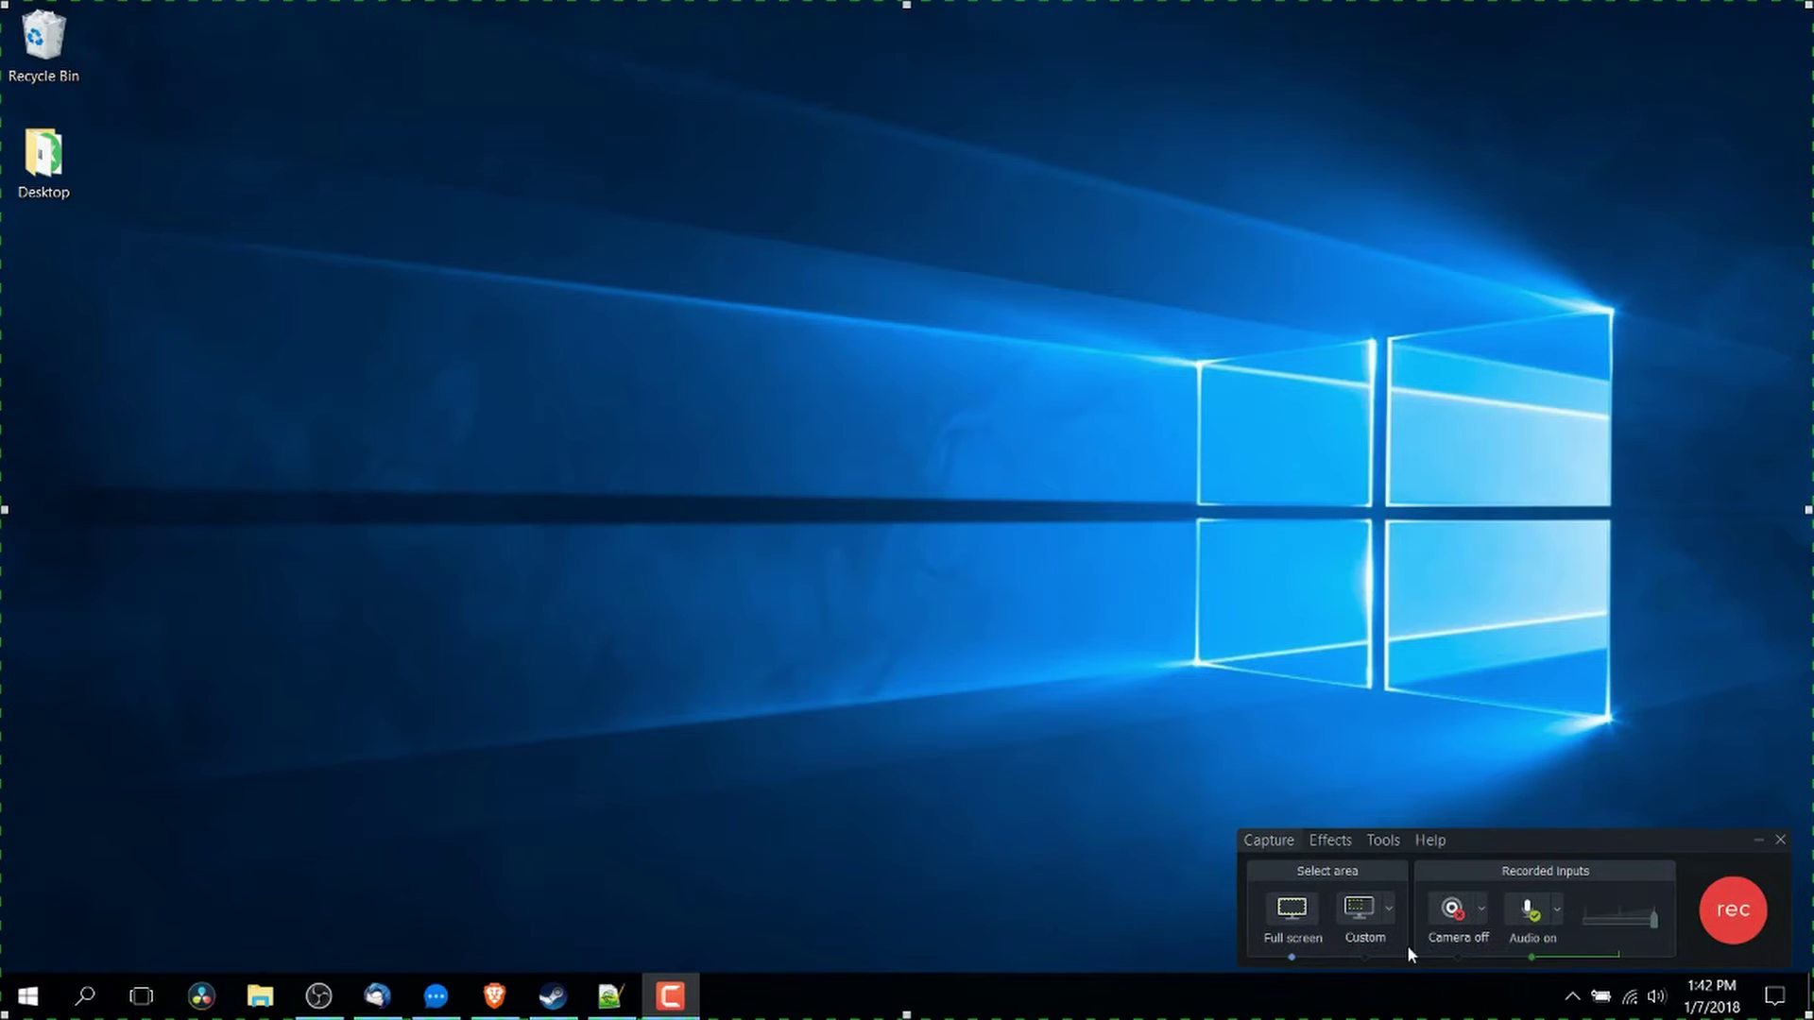
click(1559, 921)
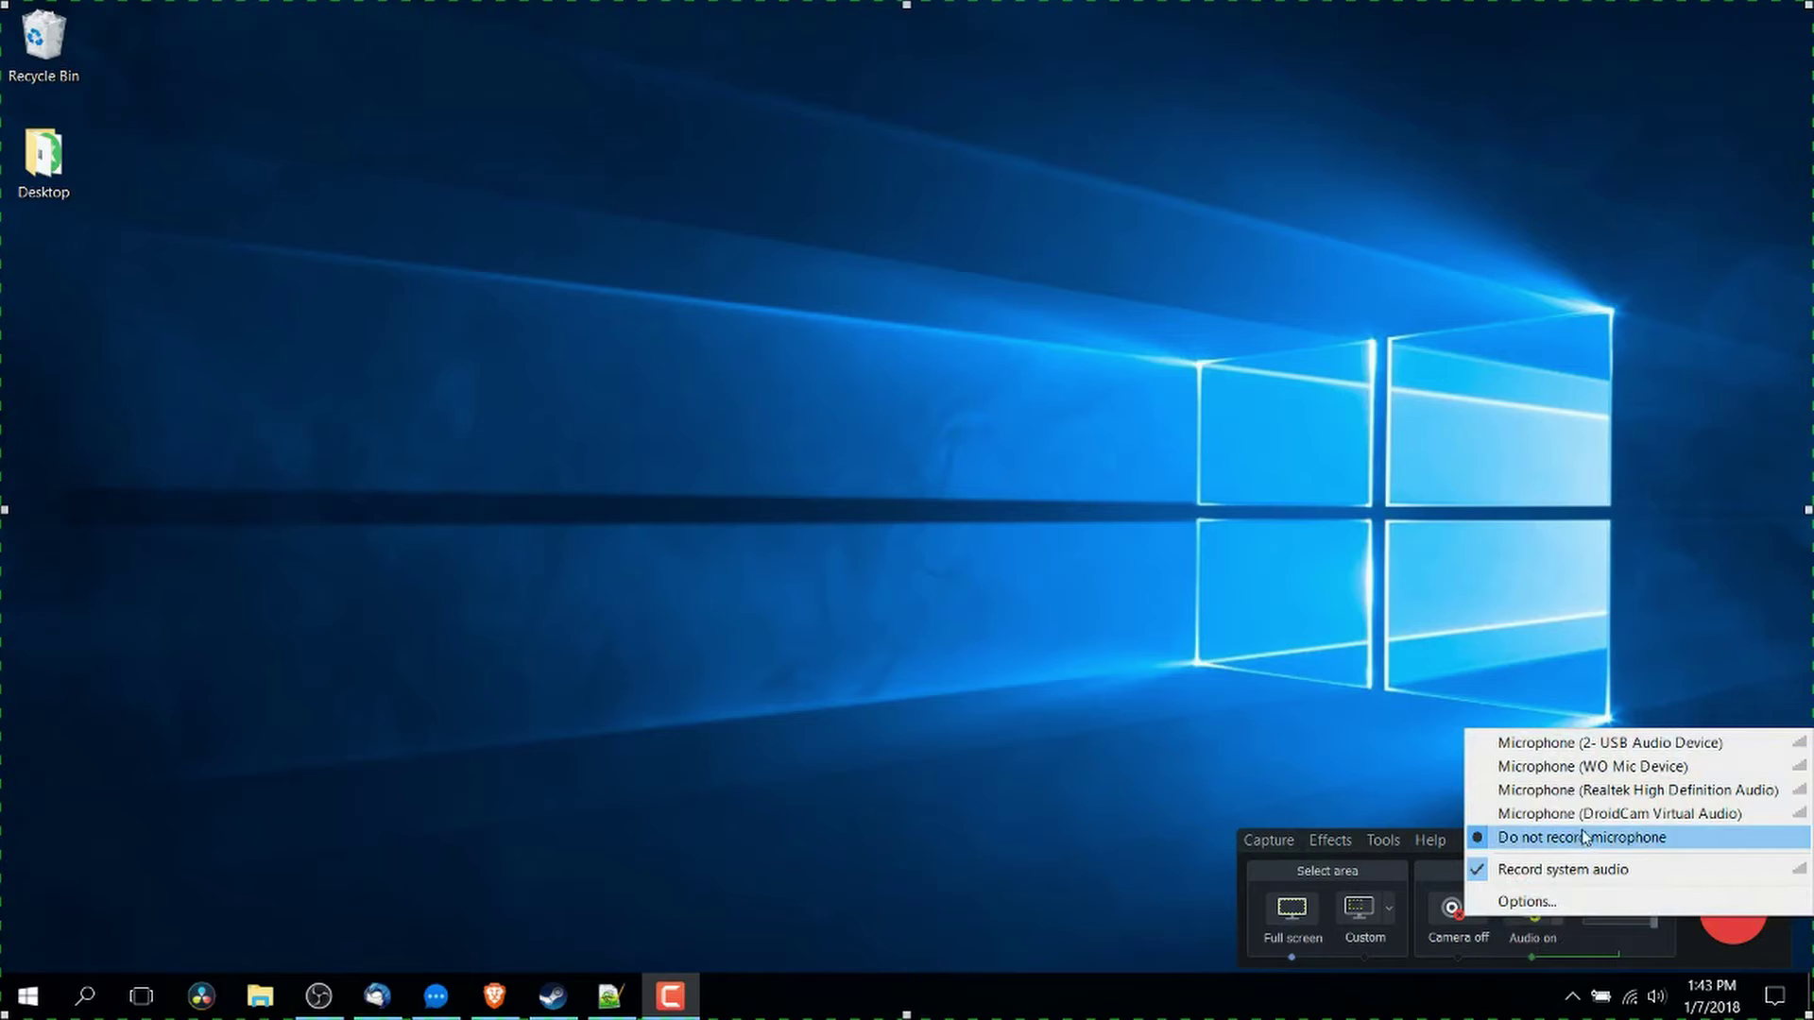
click(1618, 745)
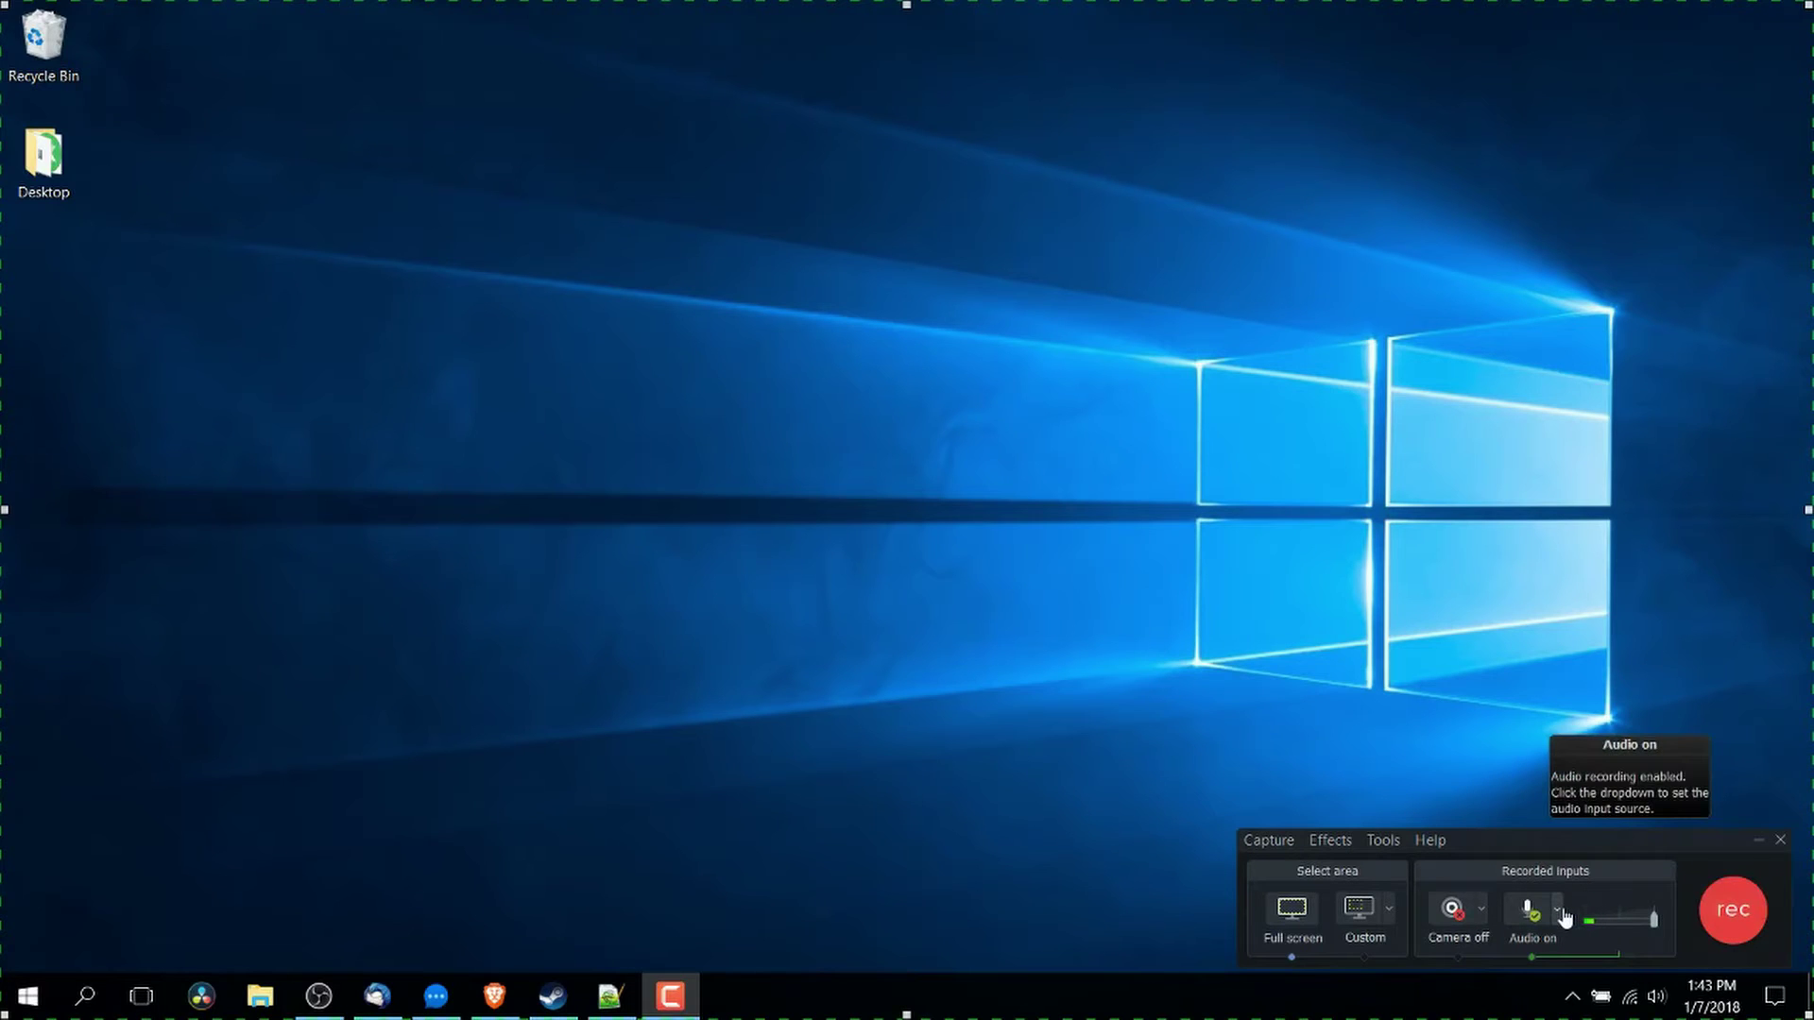
click(1557, 909)
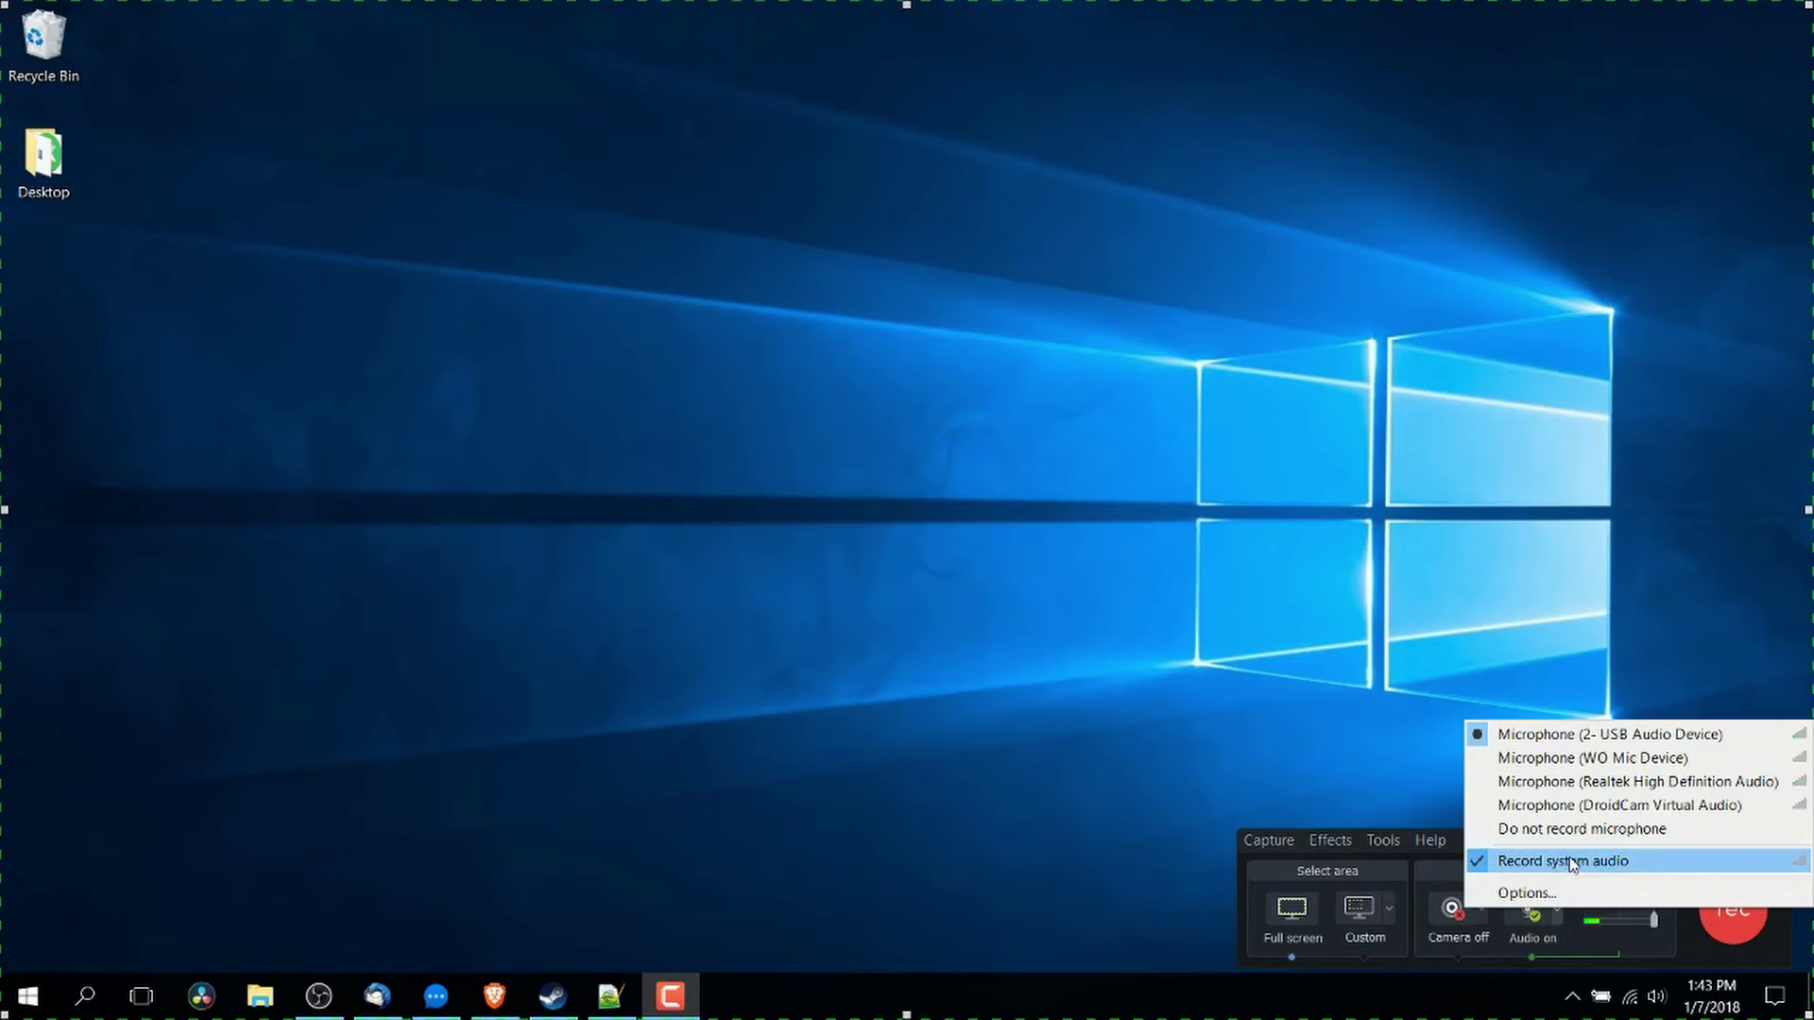
click(1572, 915)
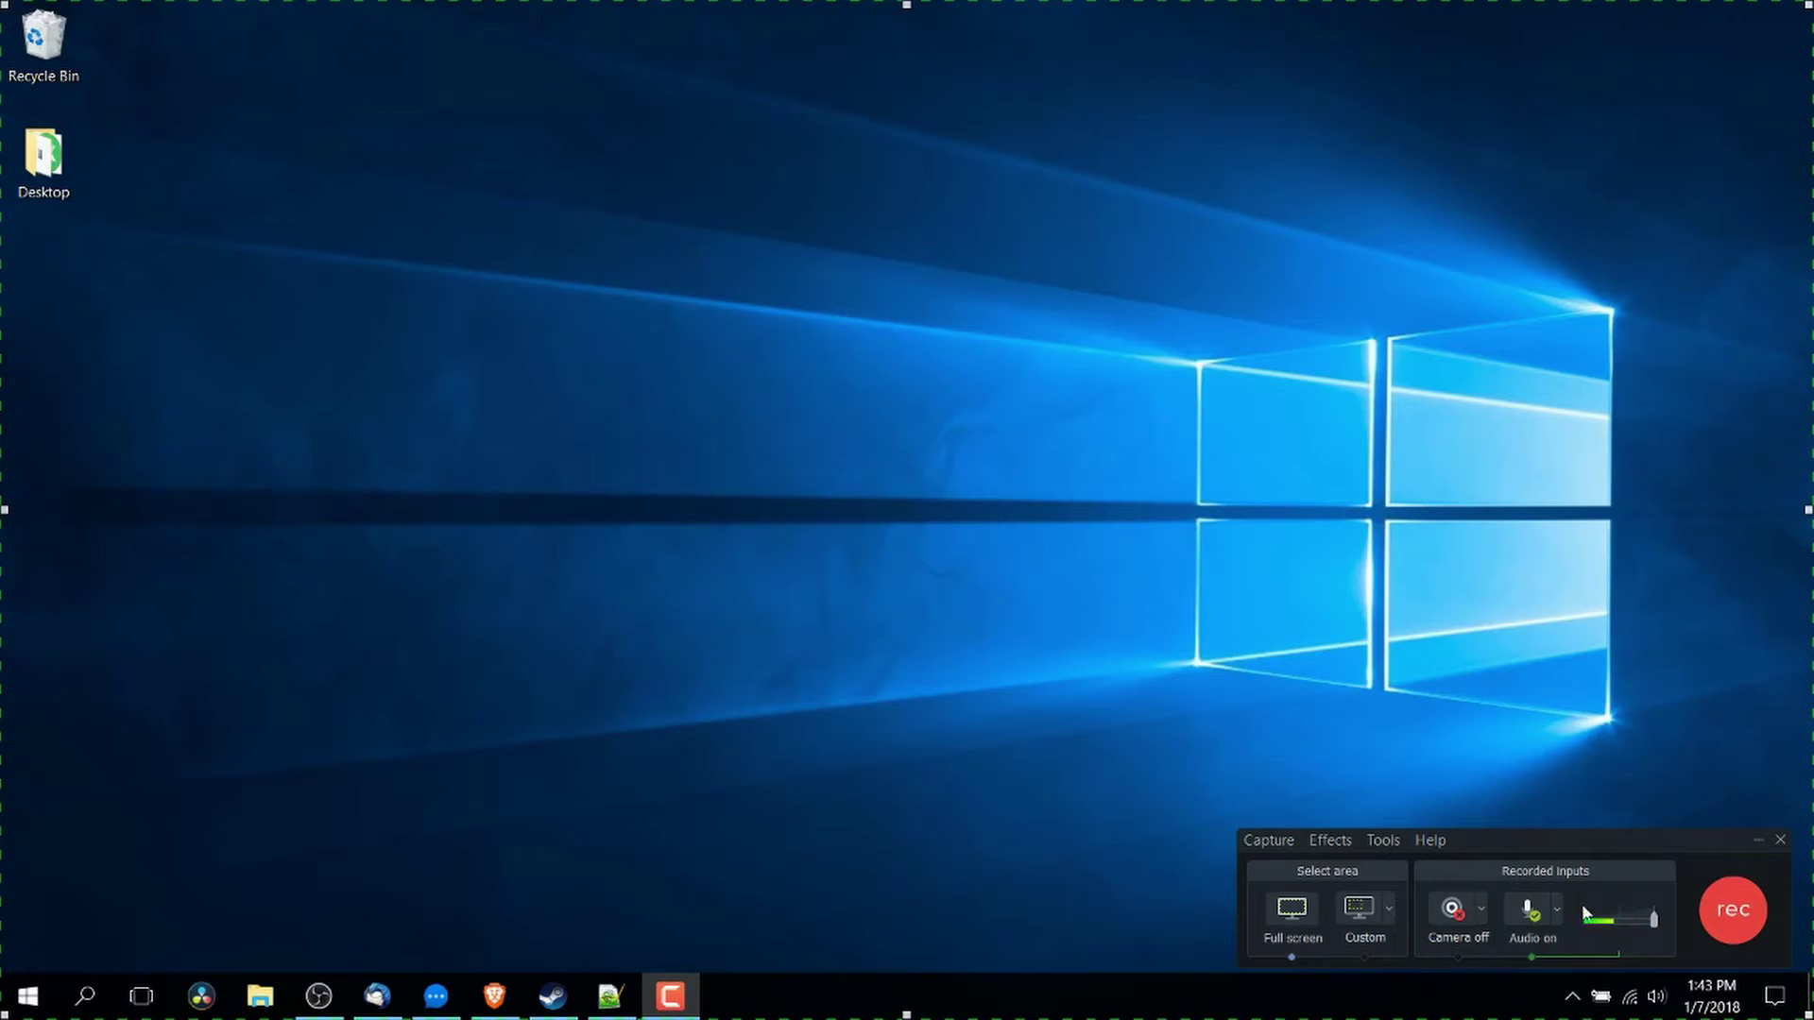
click(1557, 920)
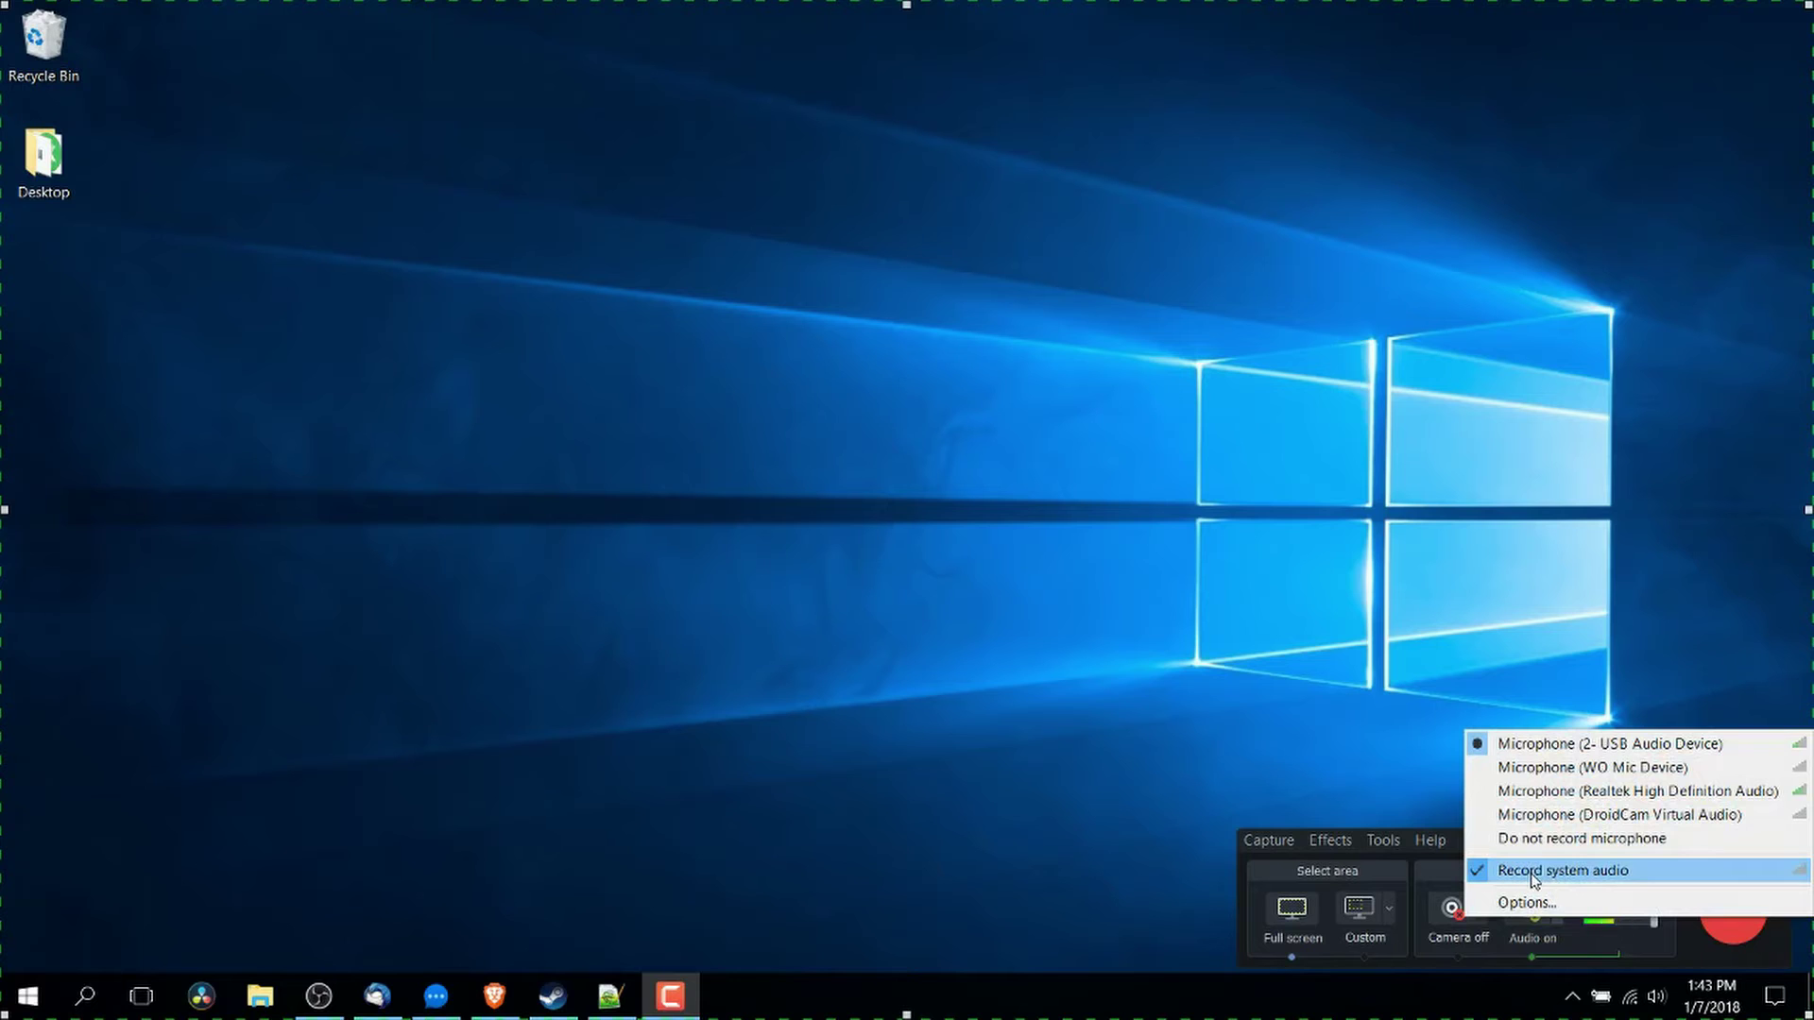
click(1599, 942)
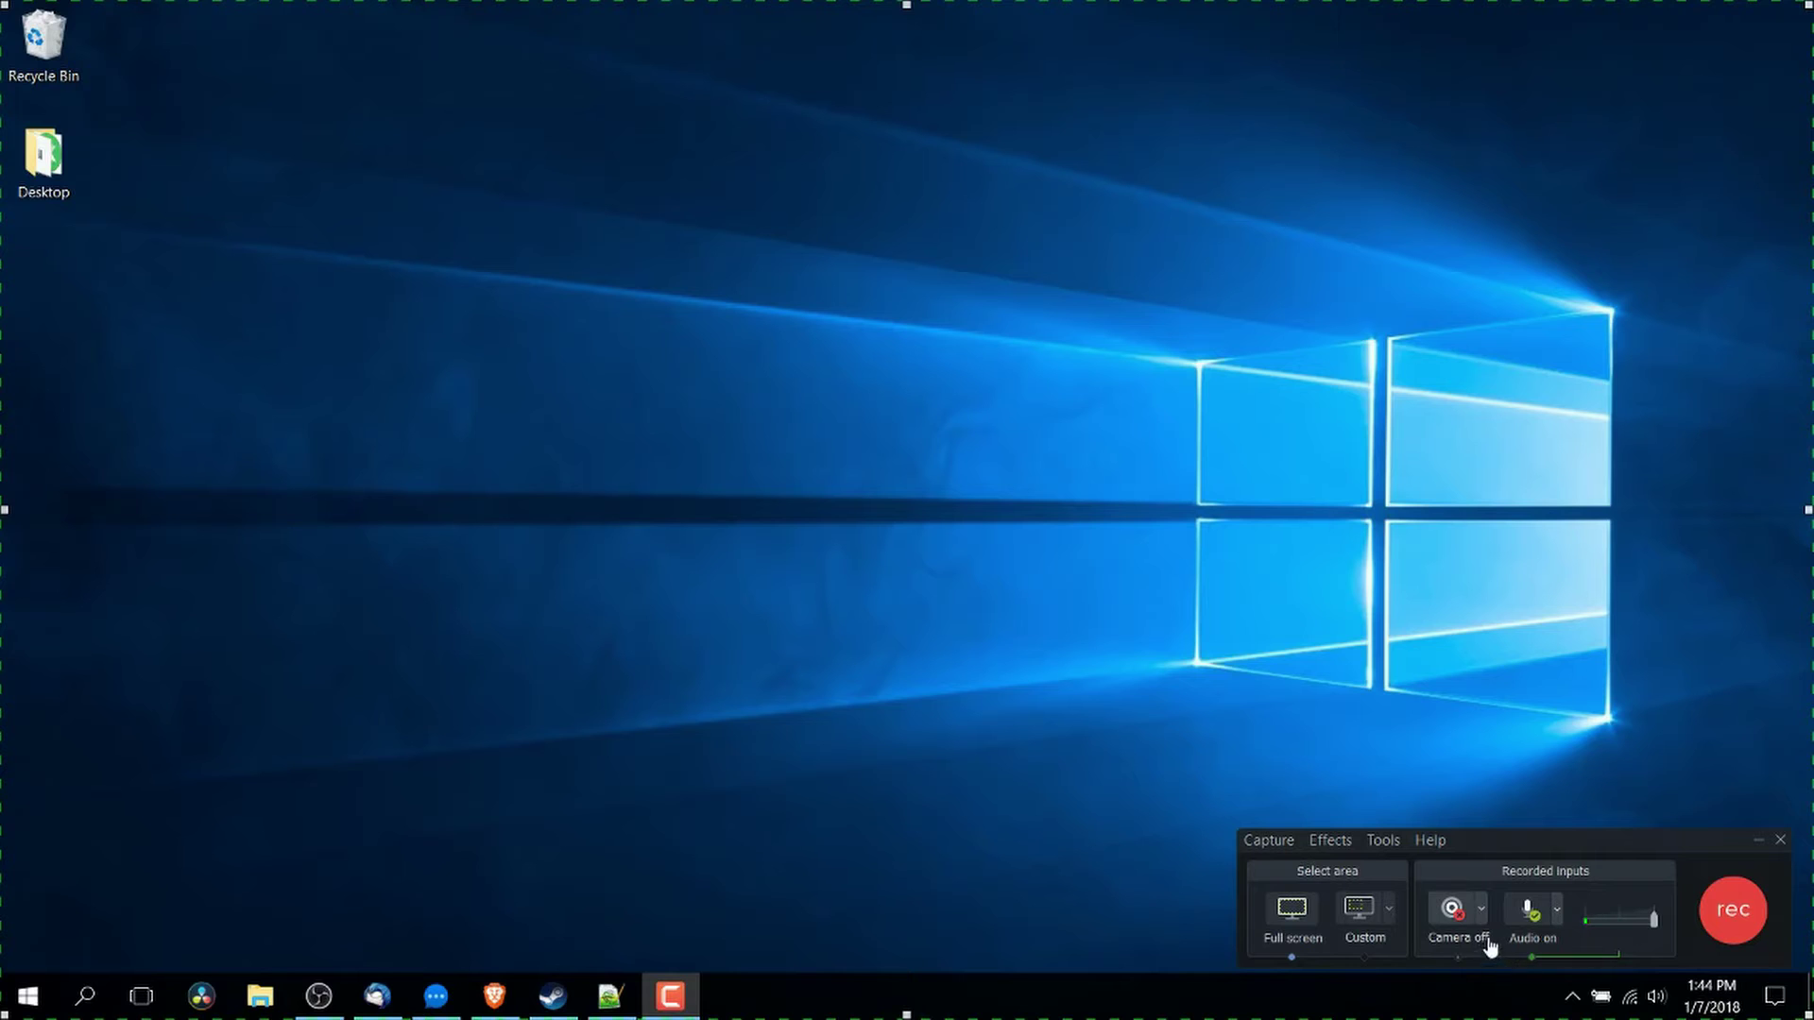
Select Lenovo EasyCamera in the Camera list to switch webcam recording on
click(1480, 912)
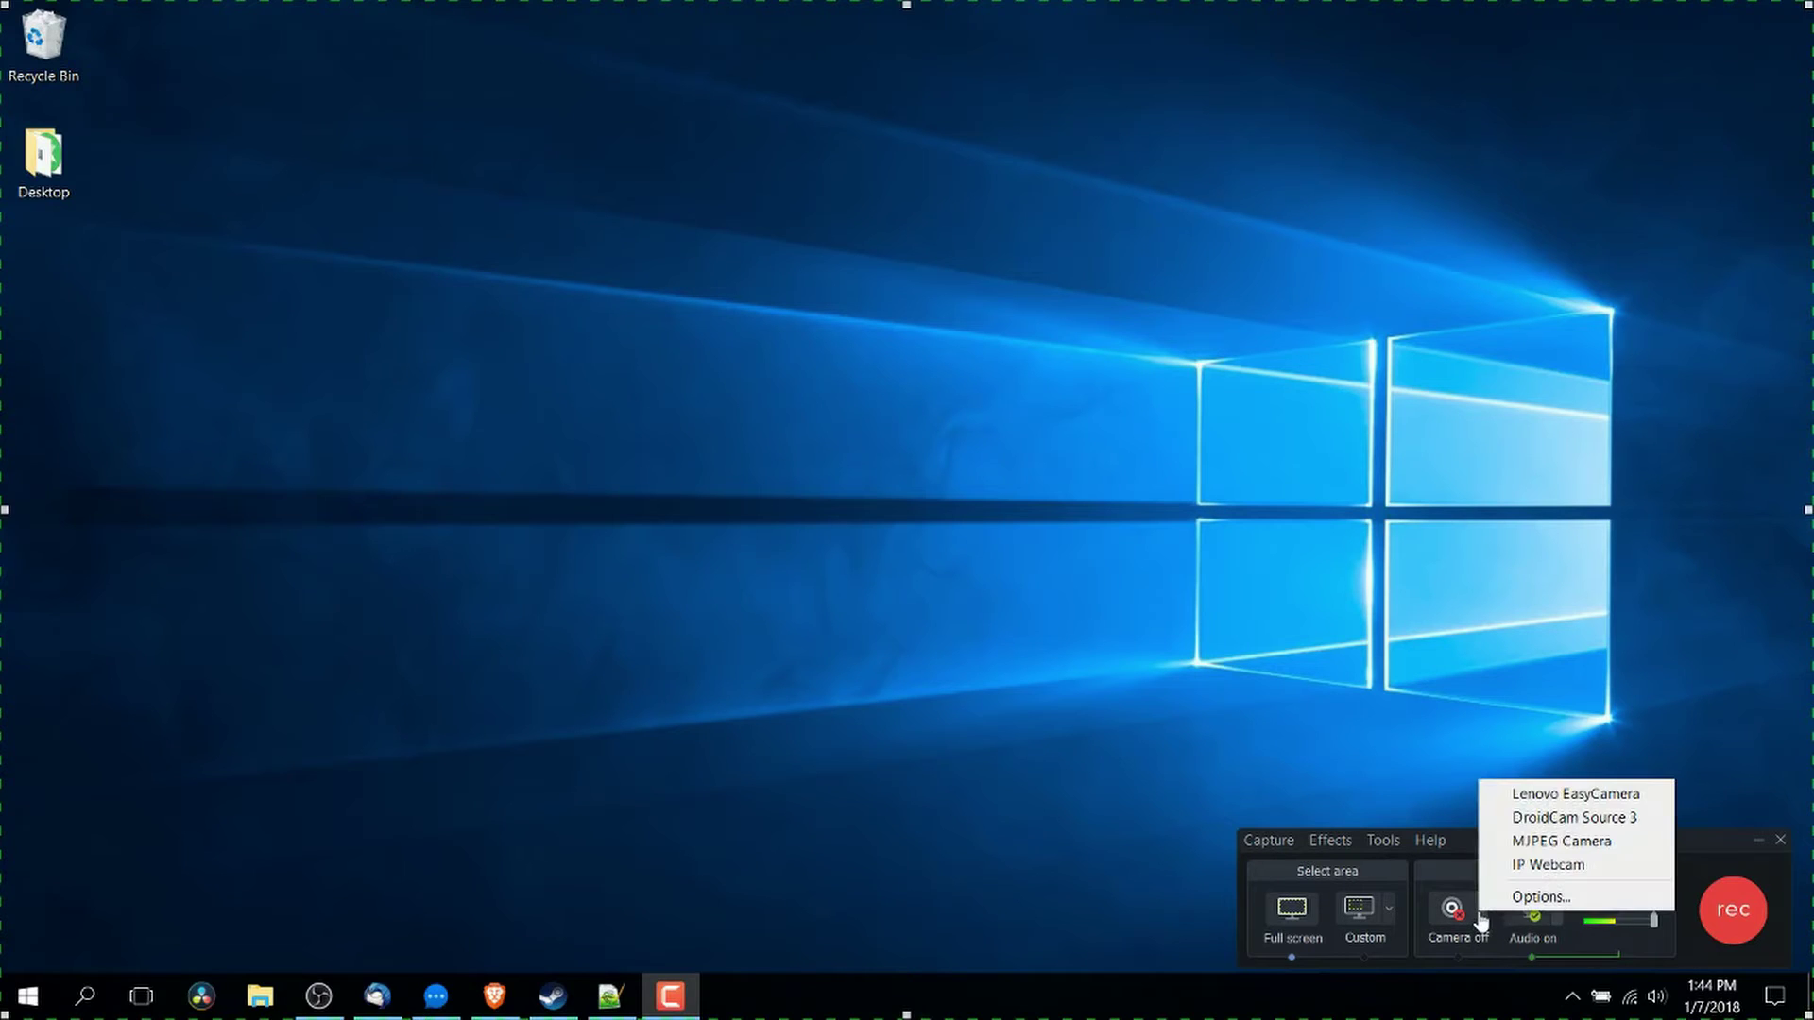
click(1571, 799)
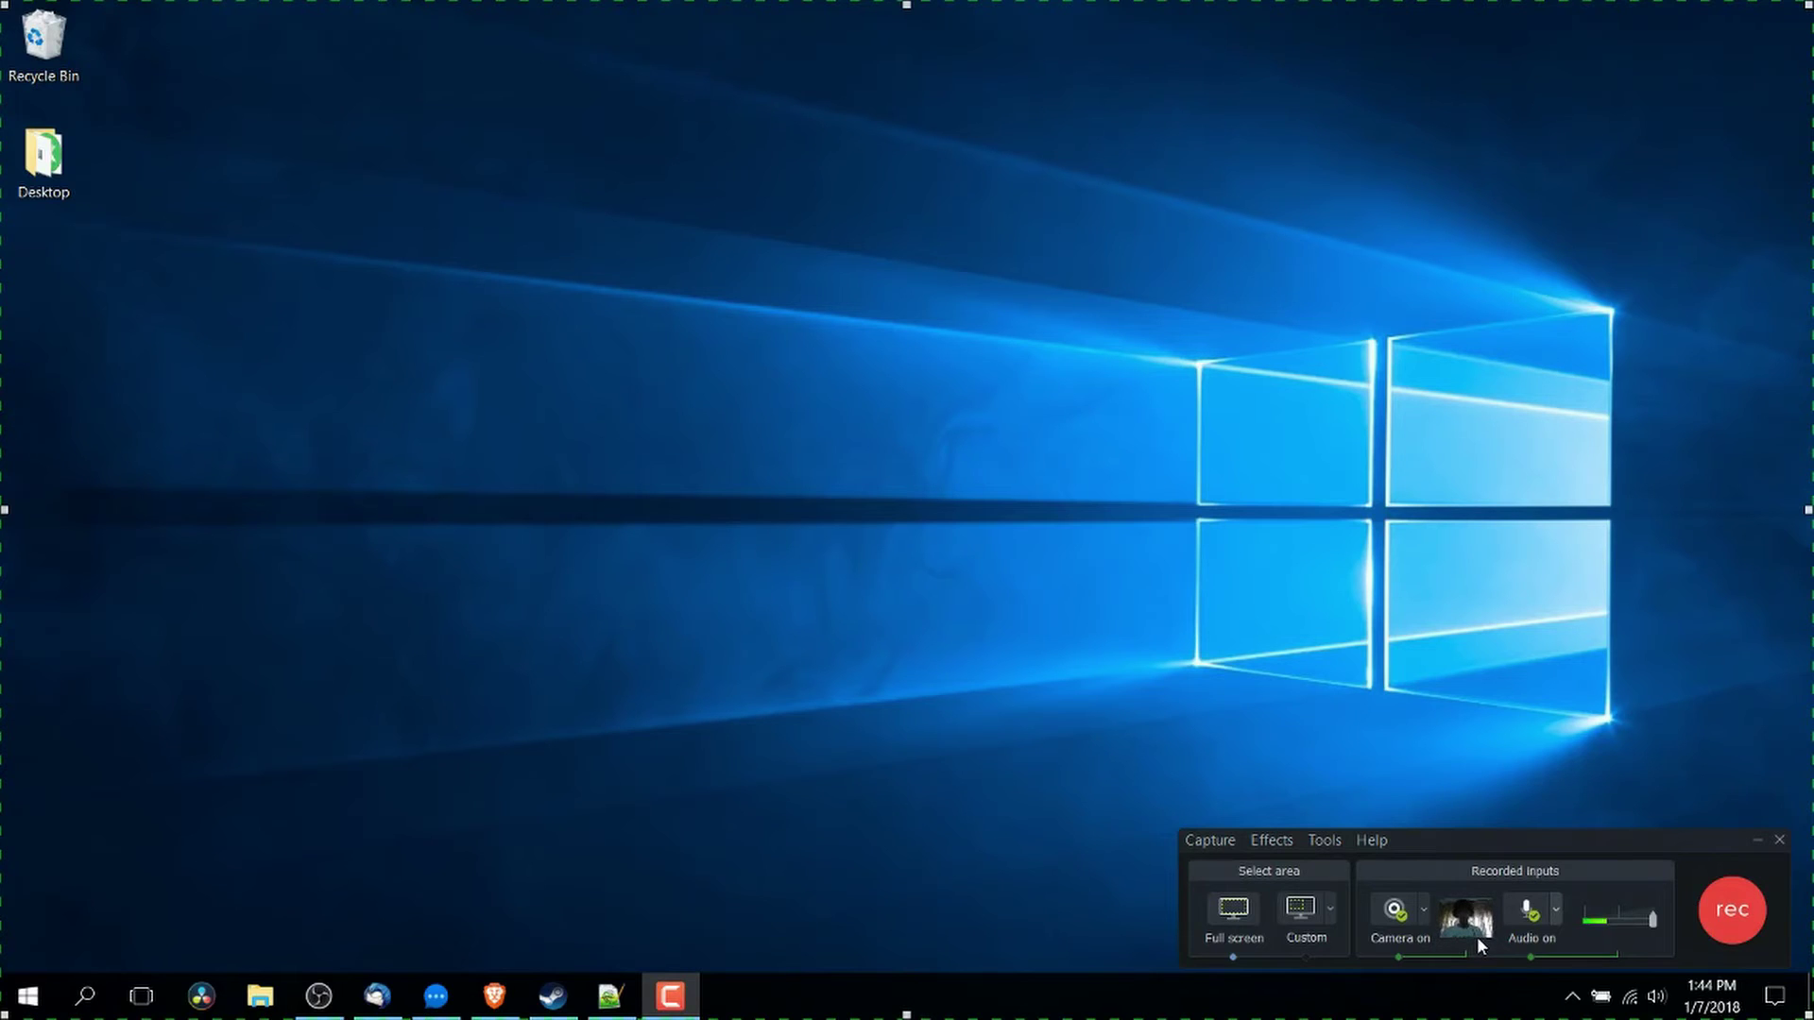
mouse_move(1459, 934)
Open the recorder's Tools Options dialog and switch to its Inputs tab
click(1430, 931)
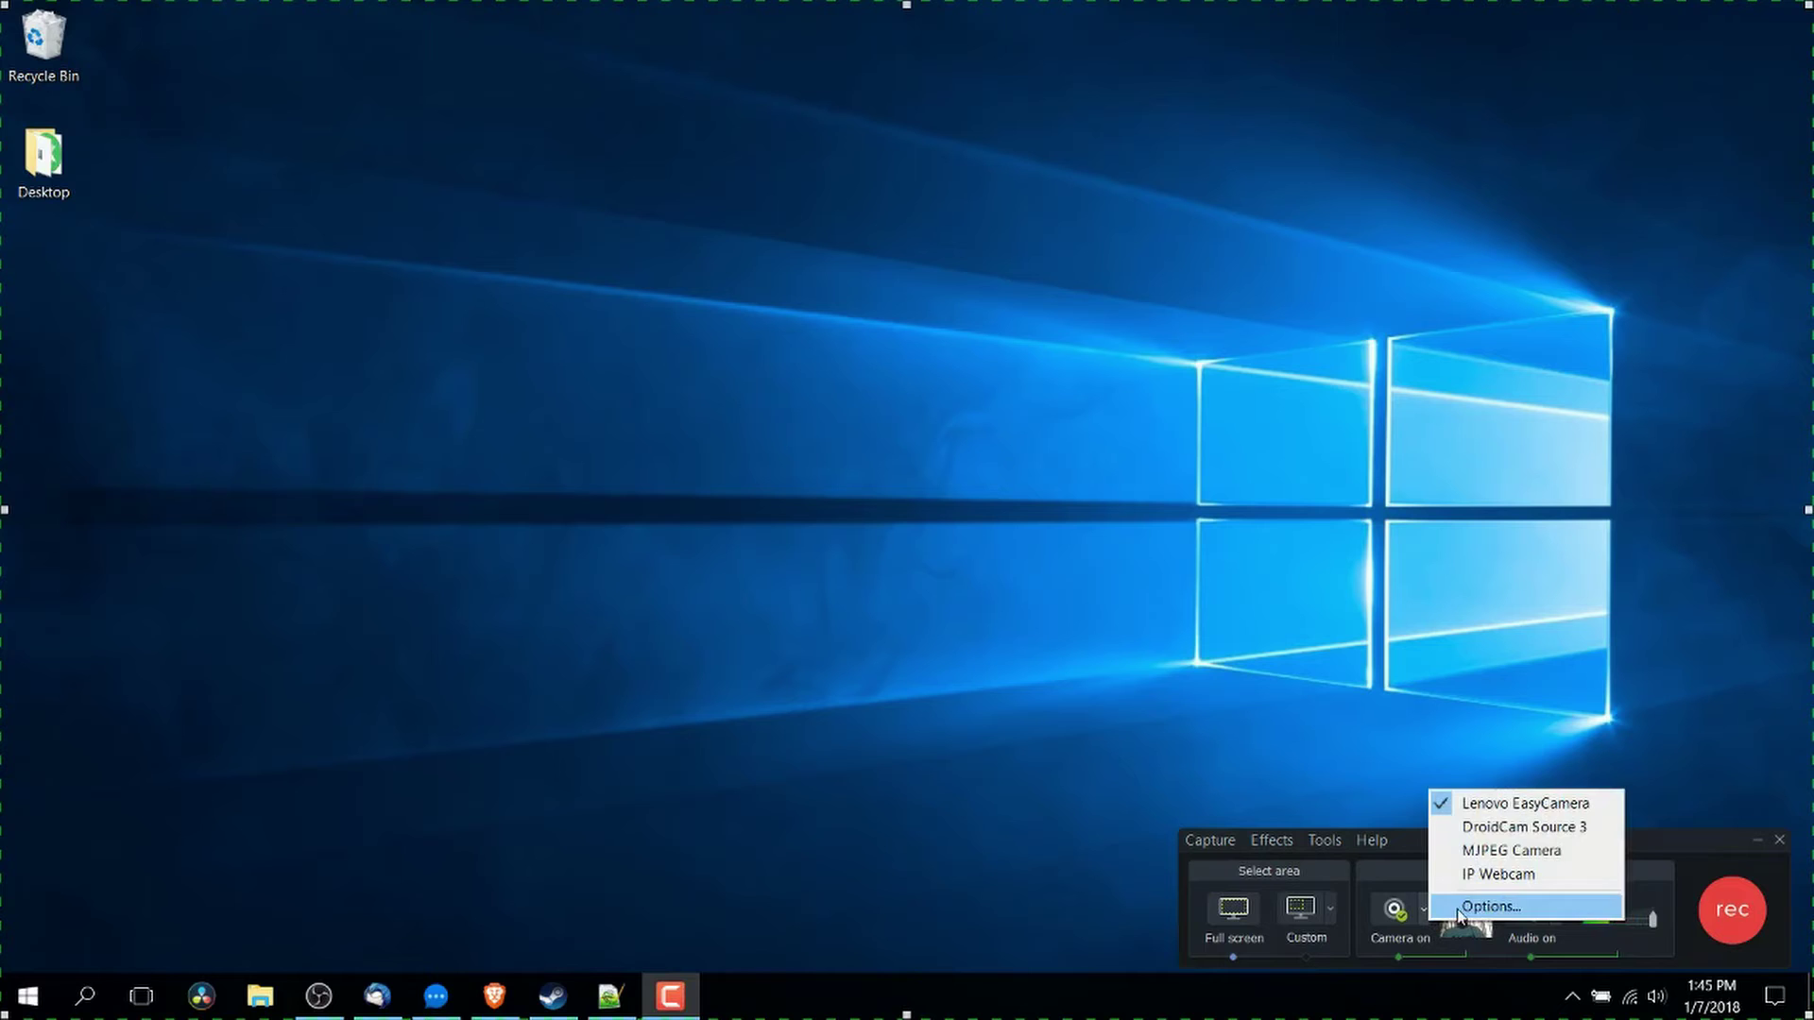
click(1327, 848)
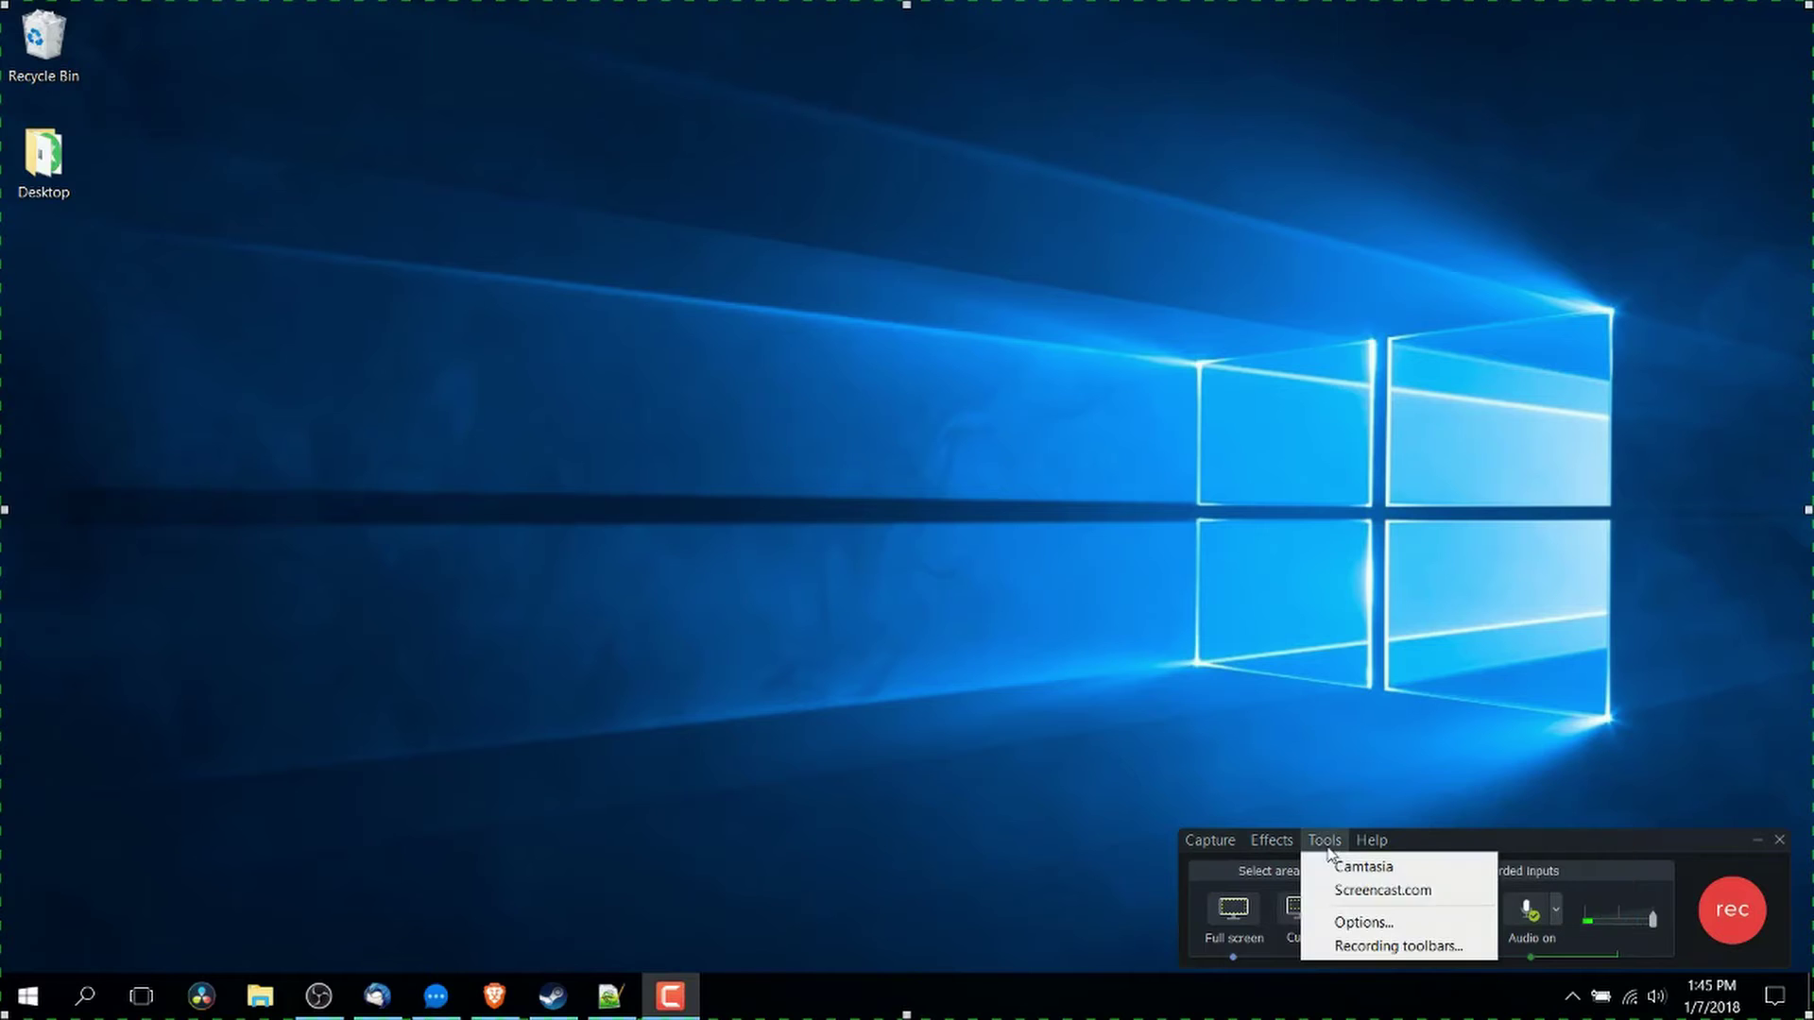
click(1381, 924)
drag(685, 302, 895, 228)
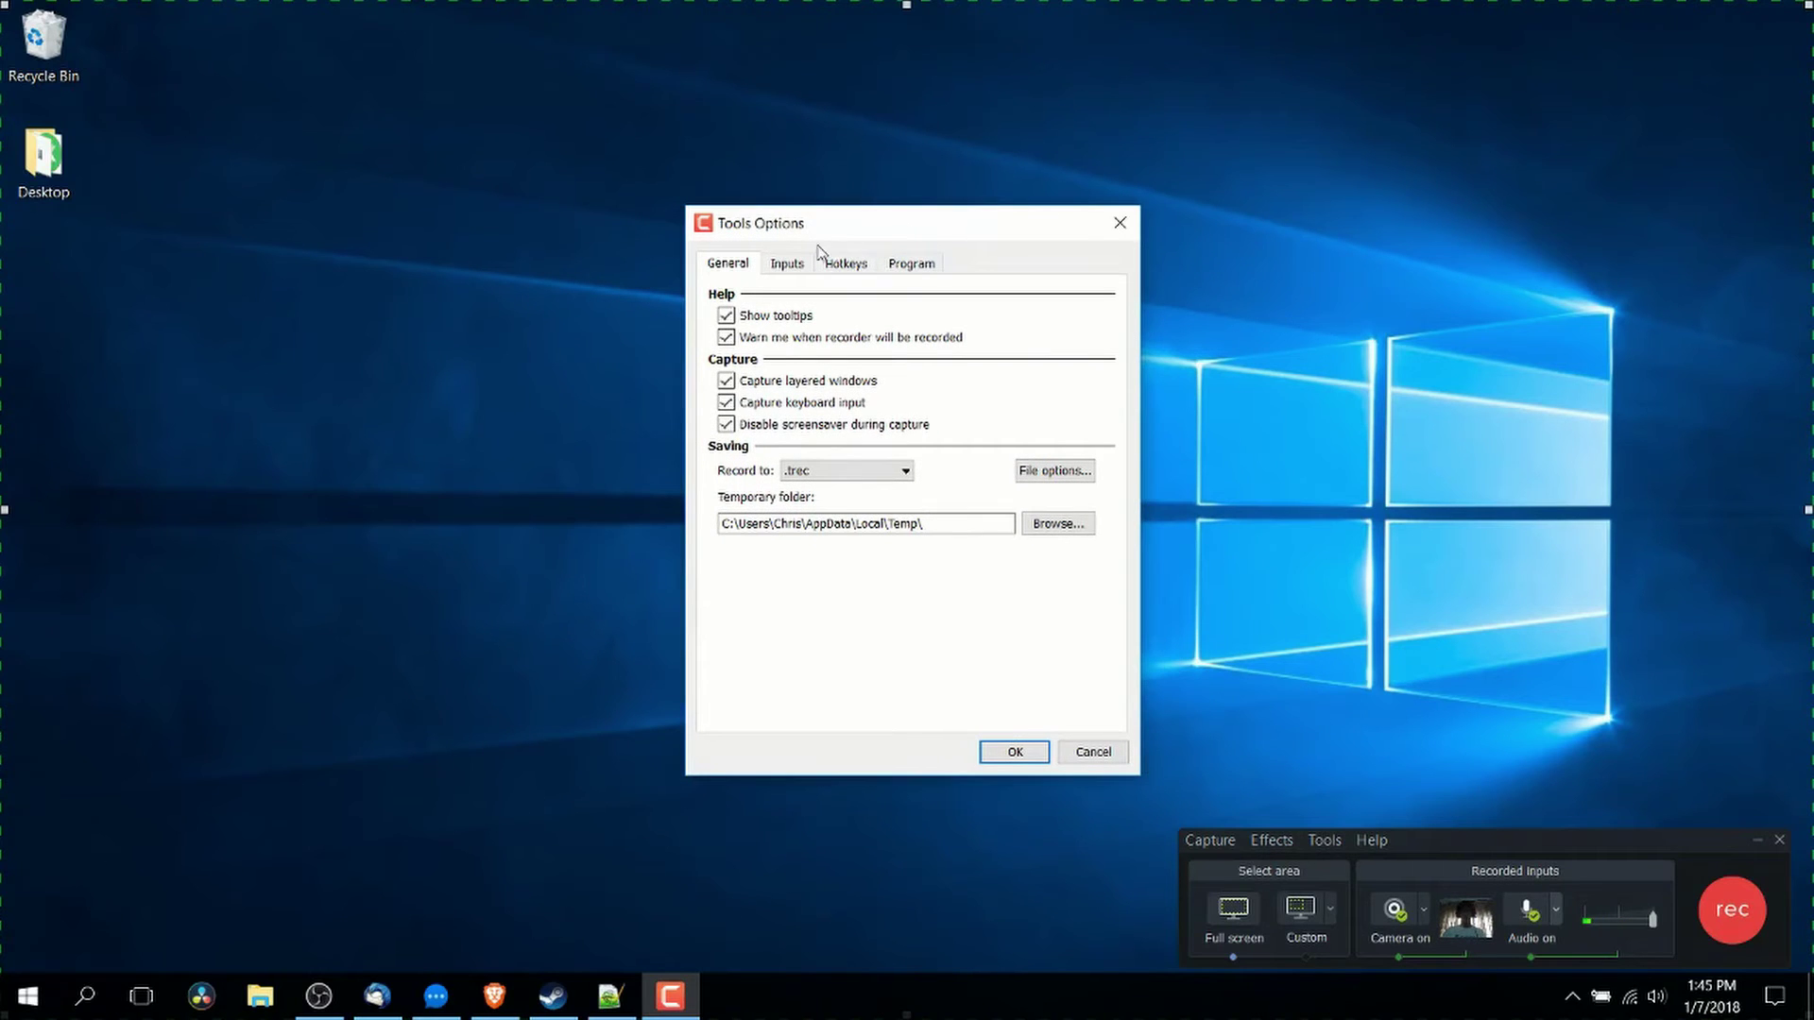
click(796, 266)
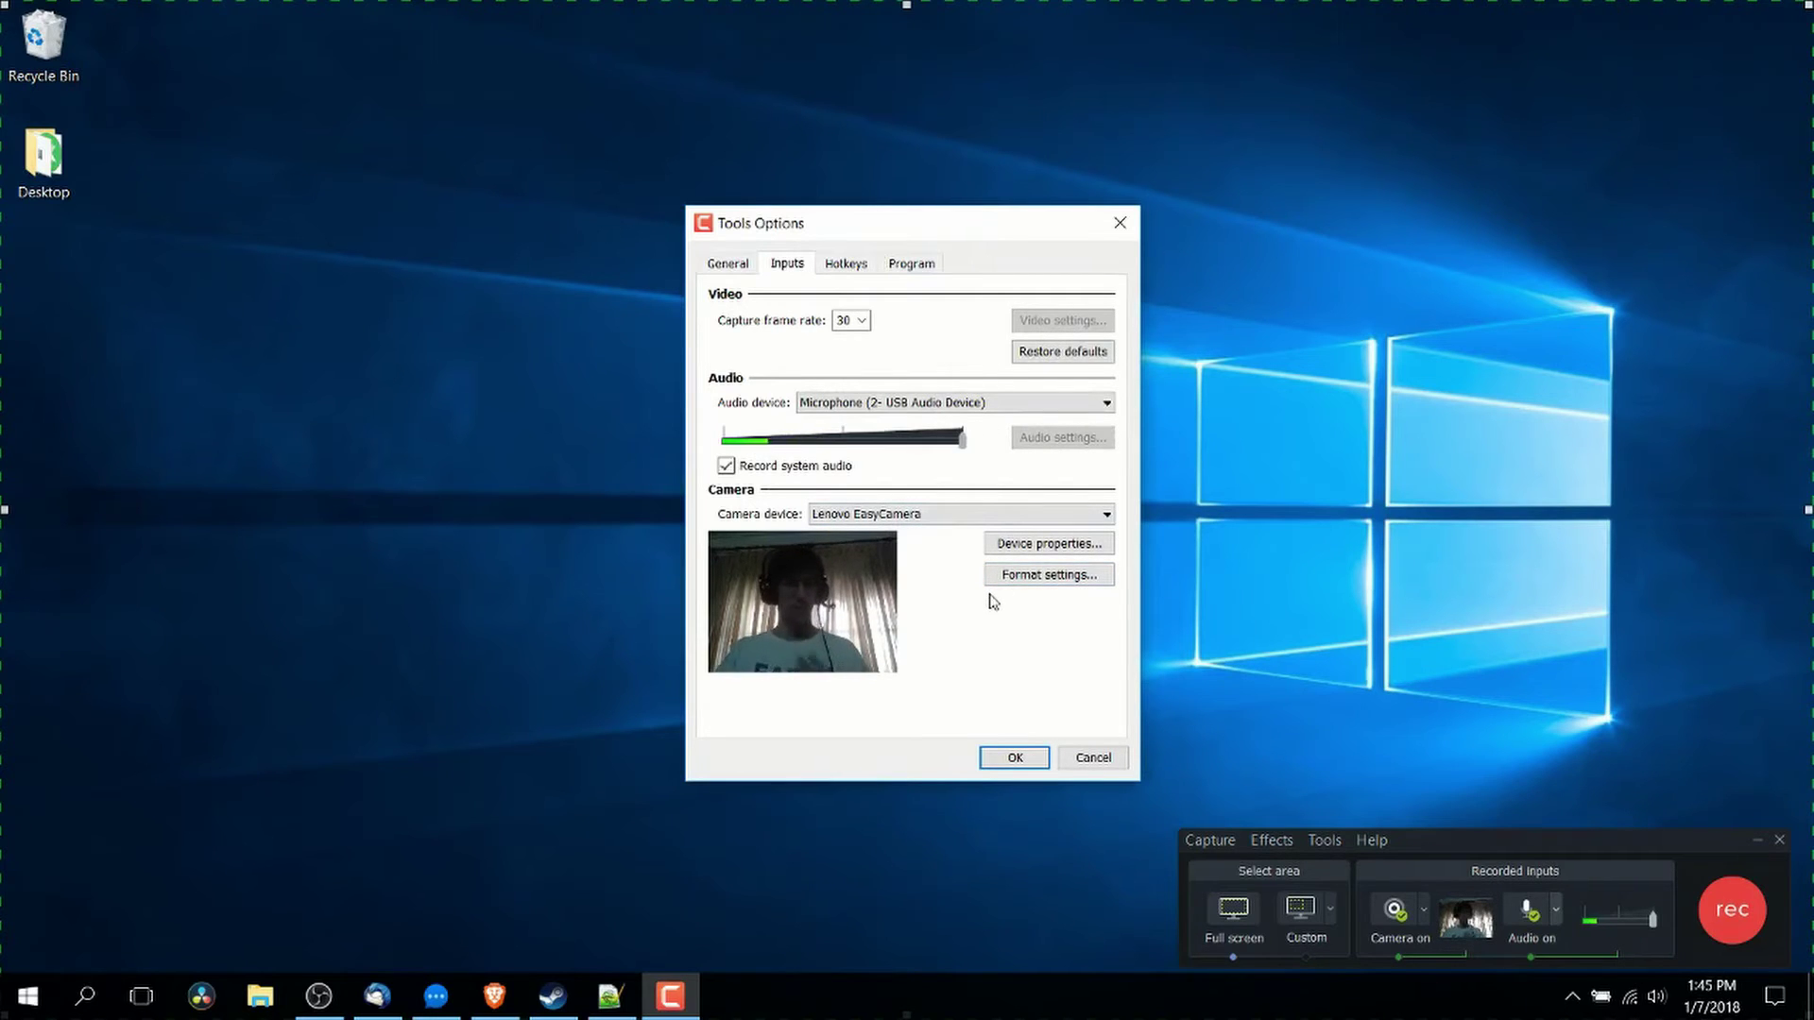
Set the webcam format's Output Size to 1280 x 720 (default), apply it and close Properties
click(1045, 578)
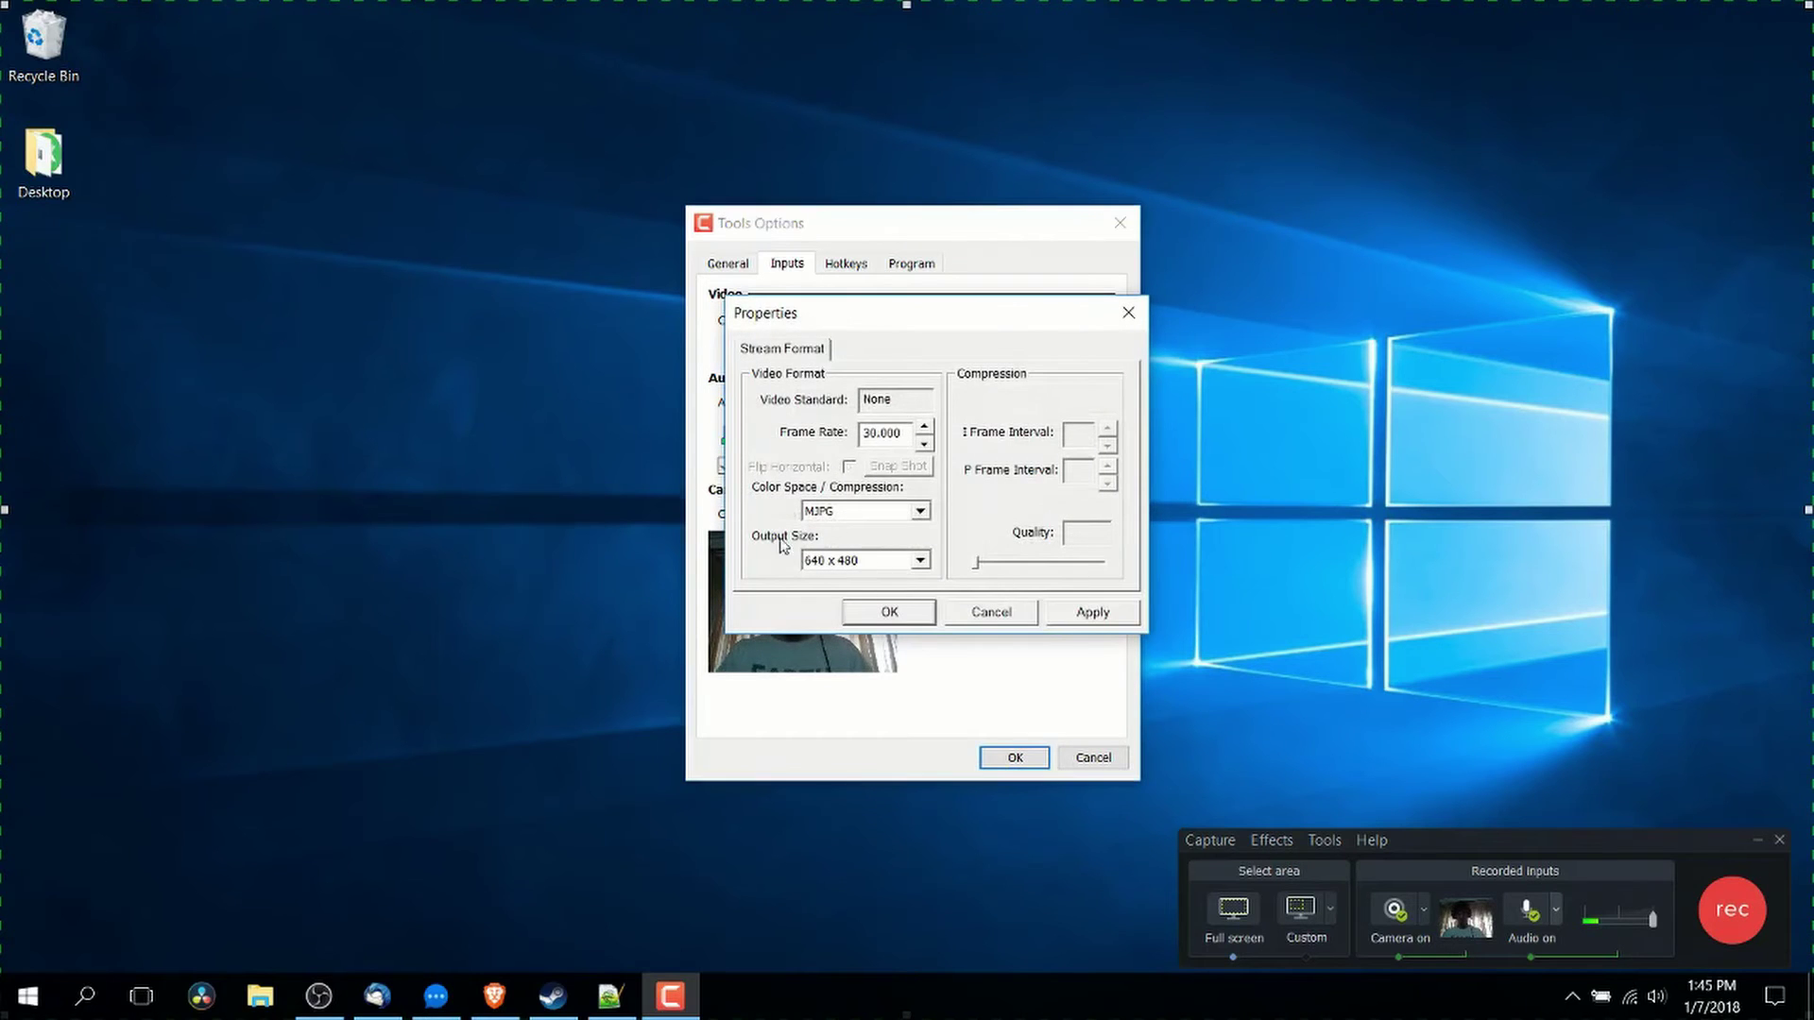
click(902, 563)
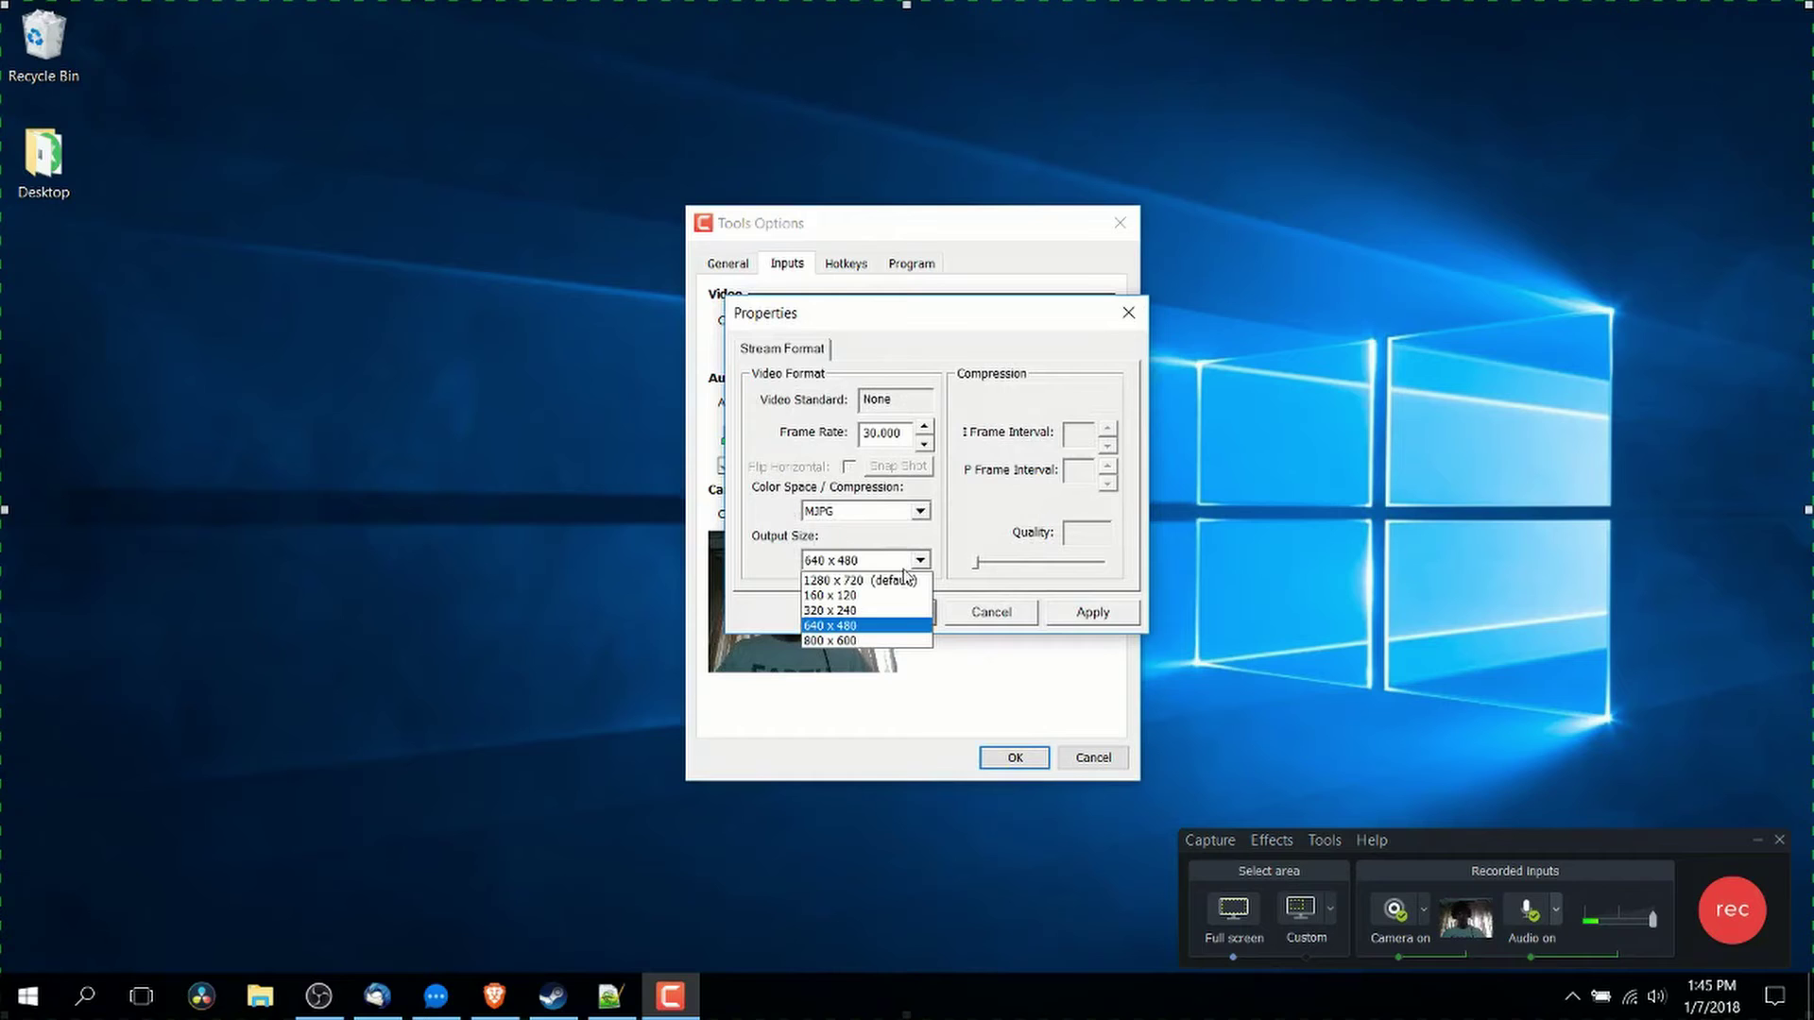
click(905, 581)
click(864, 560)
click(885, 582)
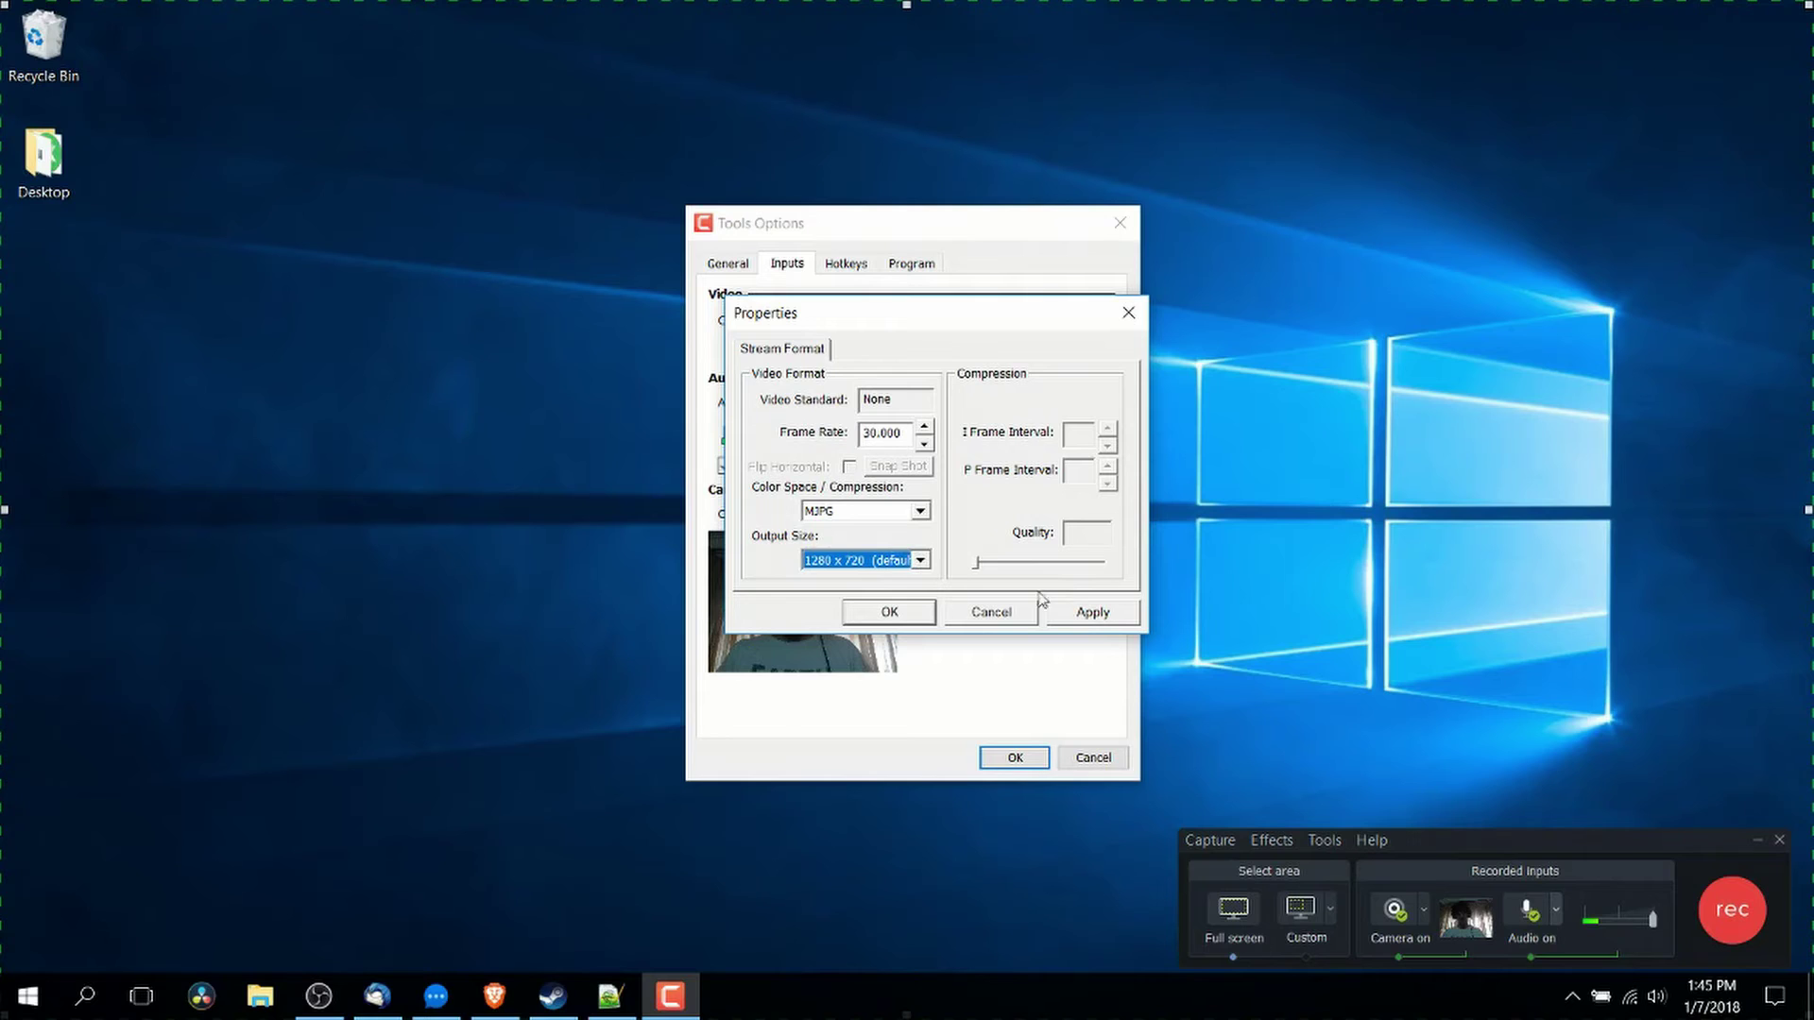
click(1089, 614)
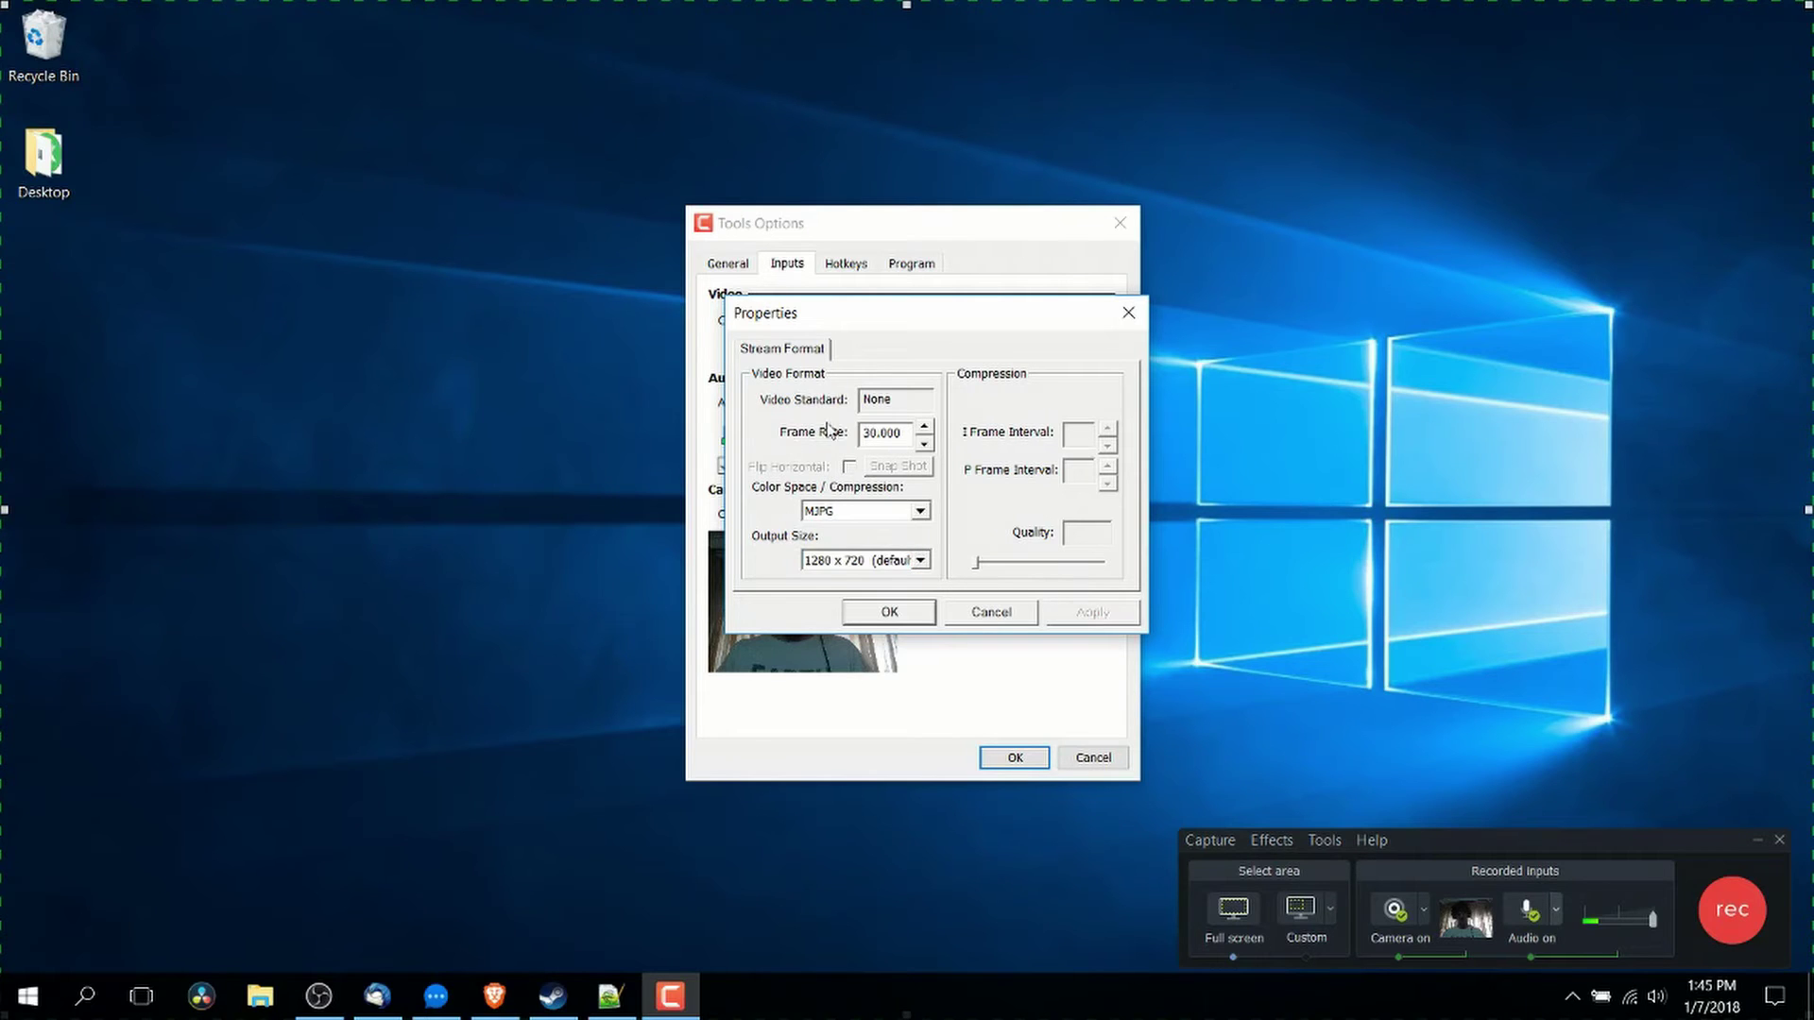
drag(866, 434, 883, 437)
click(889, 436)
click(889, 612)
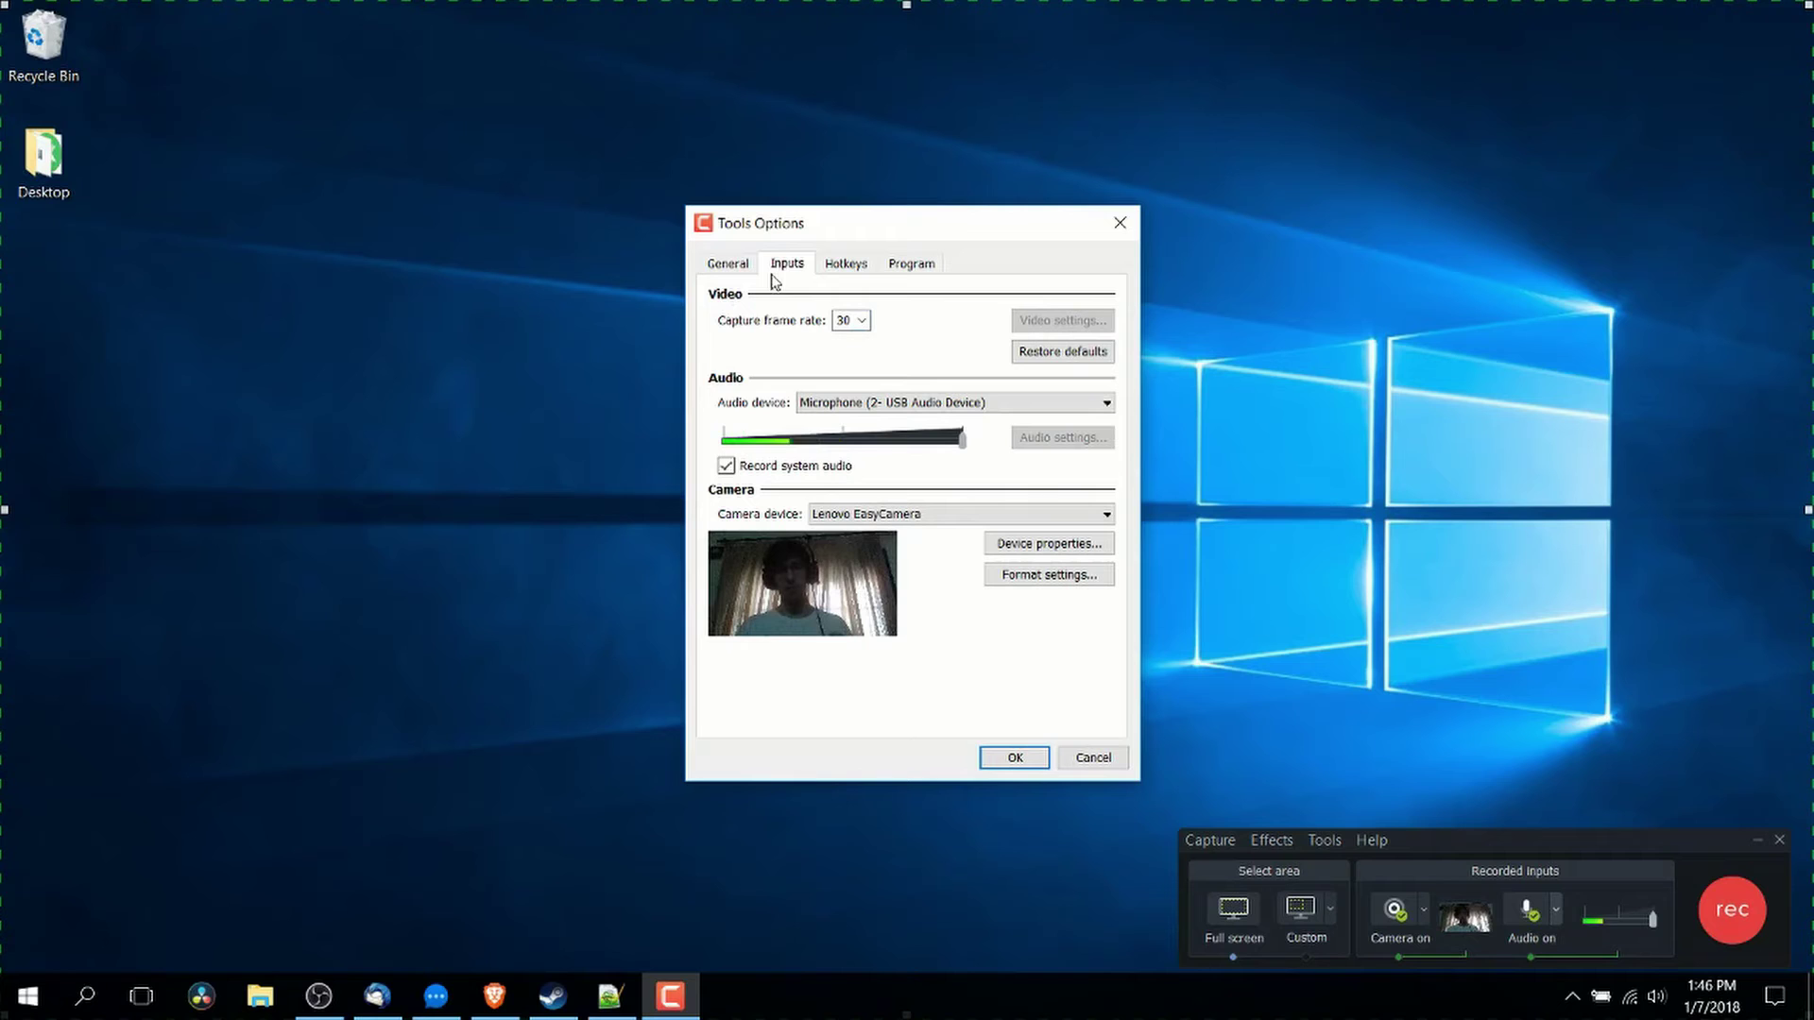
Review the Record/Pause, Stop and ScreenDraw hotkeys, then view the Program tab
click(860, 323)
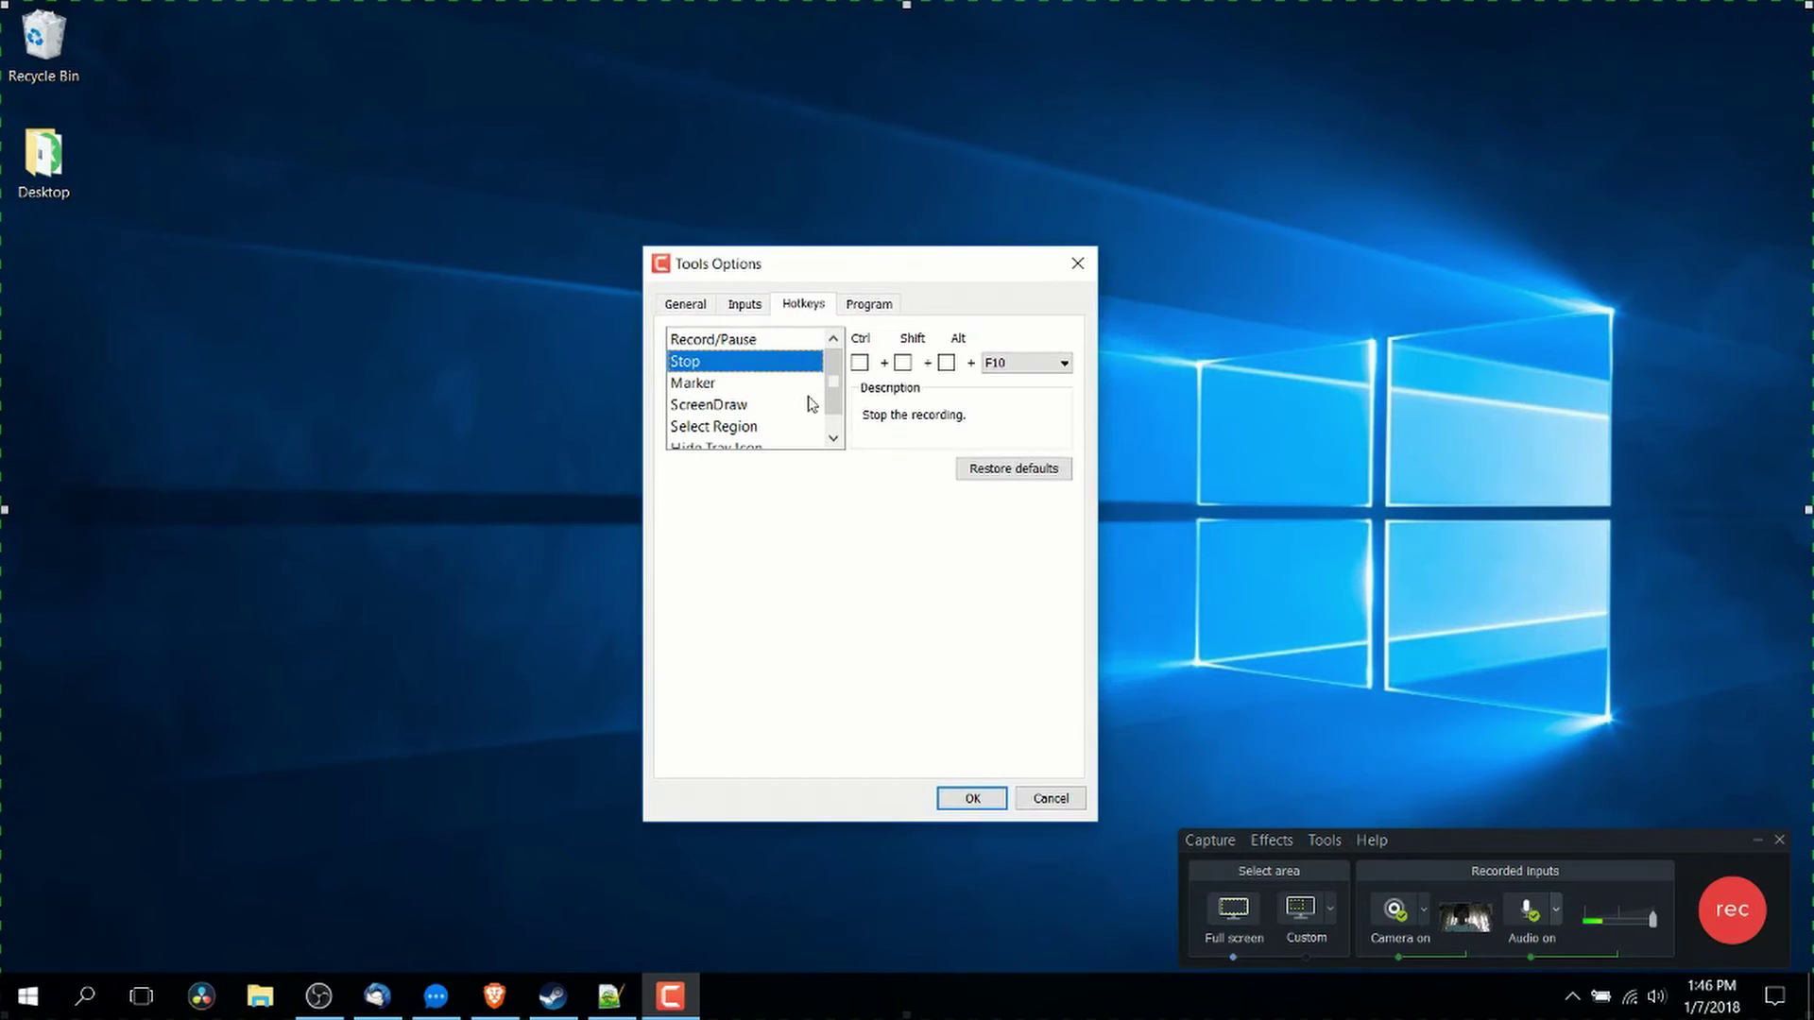
scroll(809, 404, down, 1)
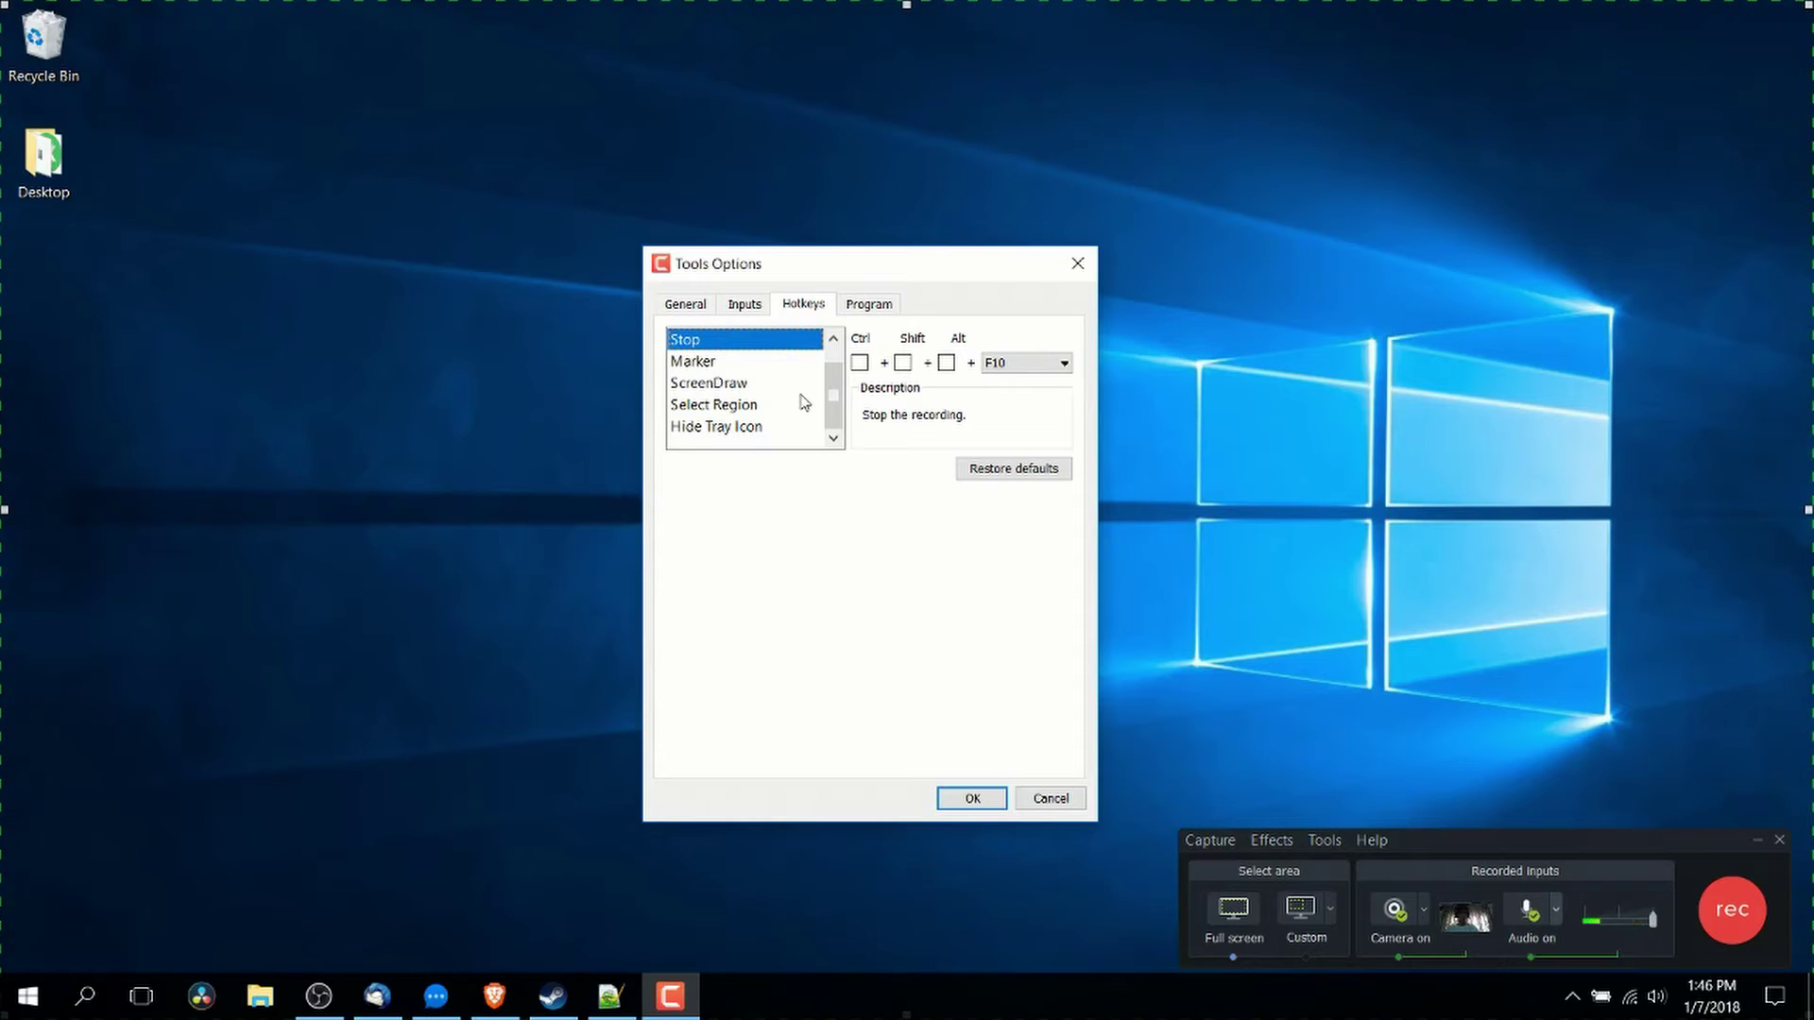
scroll(771, 412, up, 1)
click(767, 344)
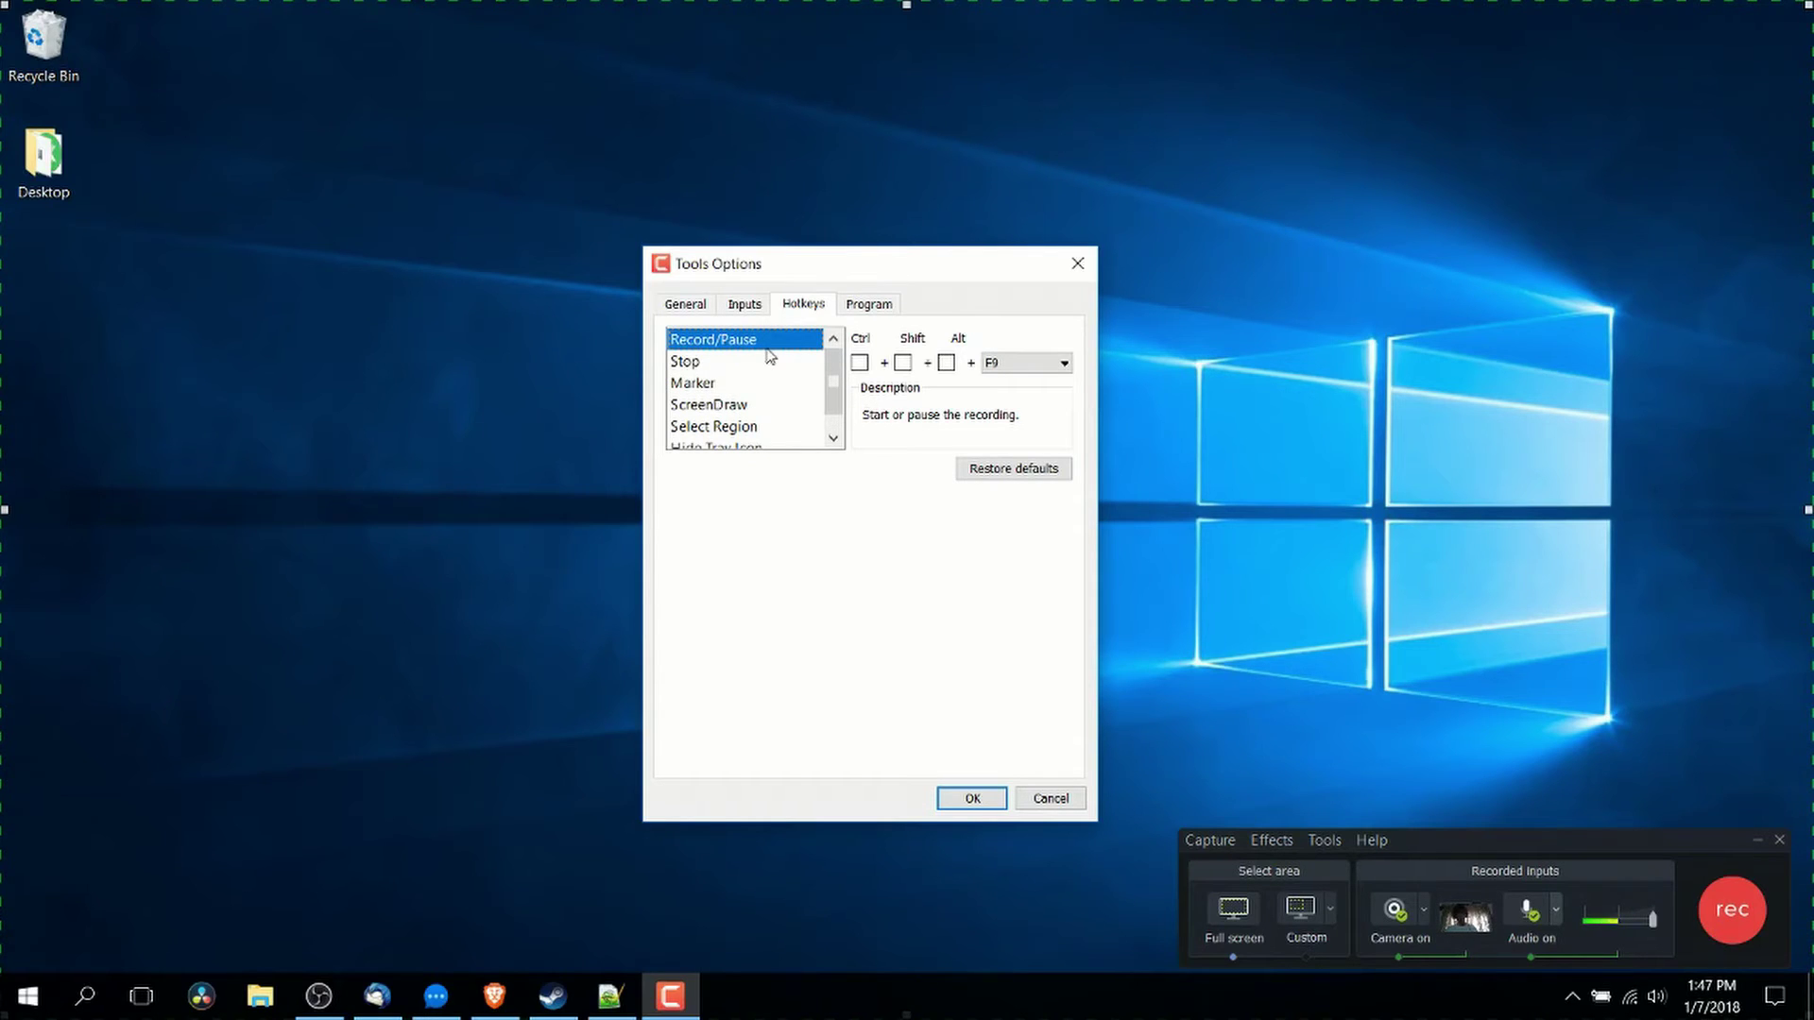
click(764, 366)
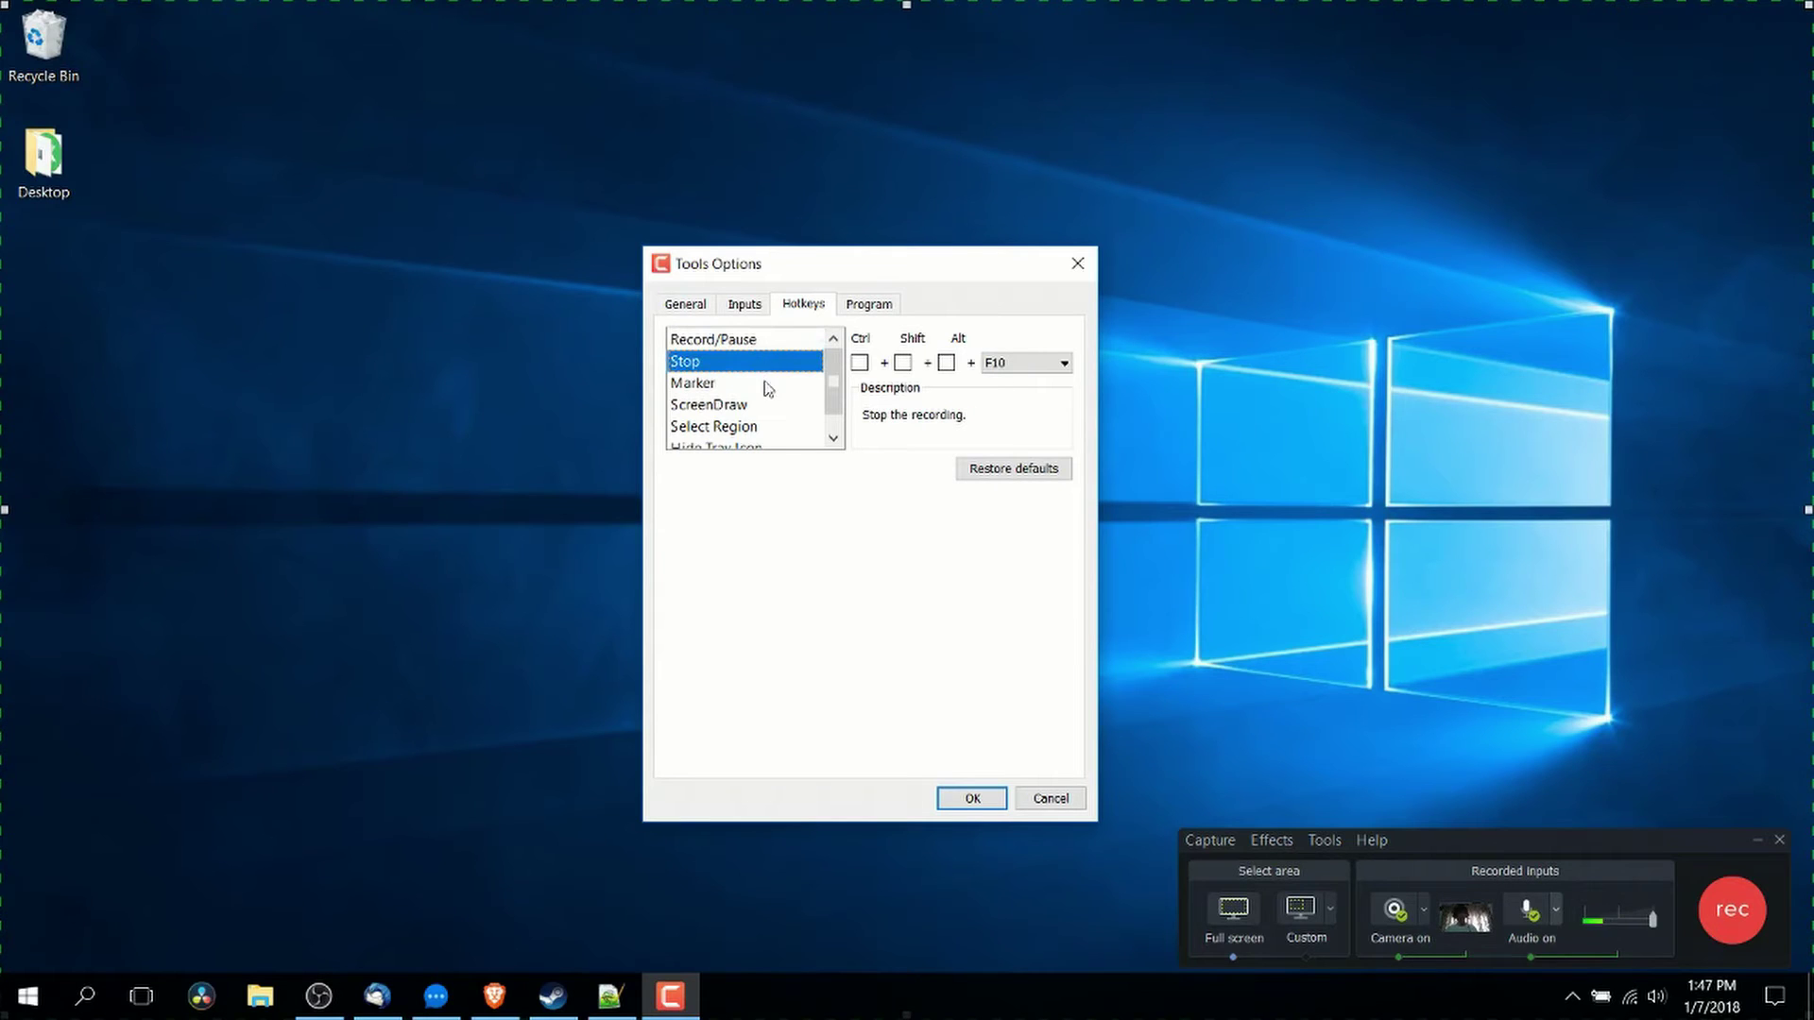
scroll(767, 383, down, 1)
click(764, 386)
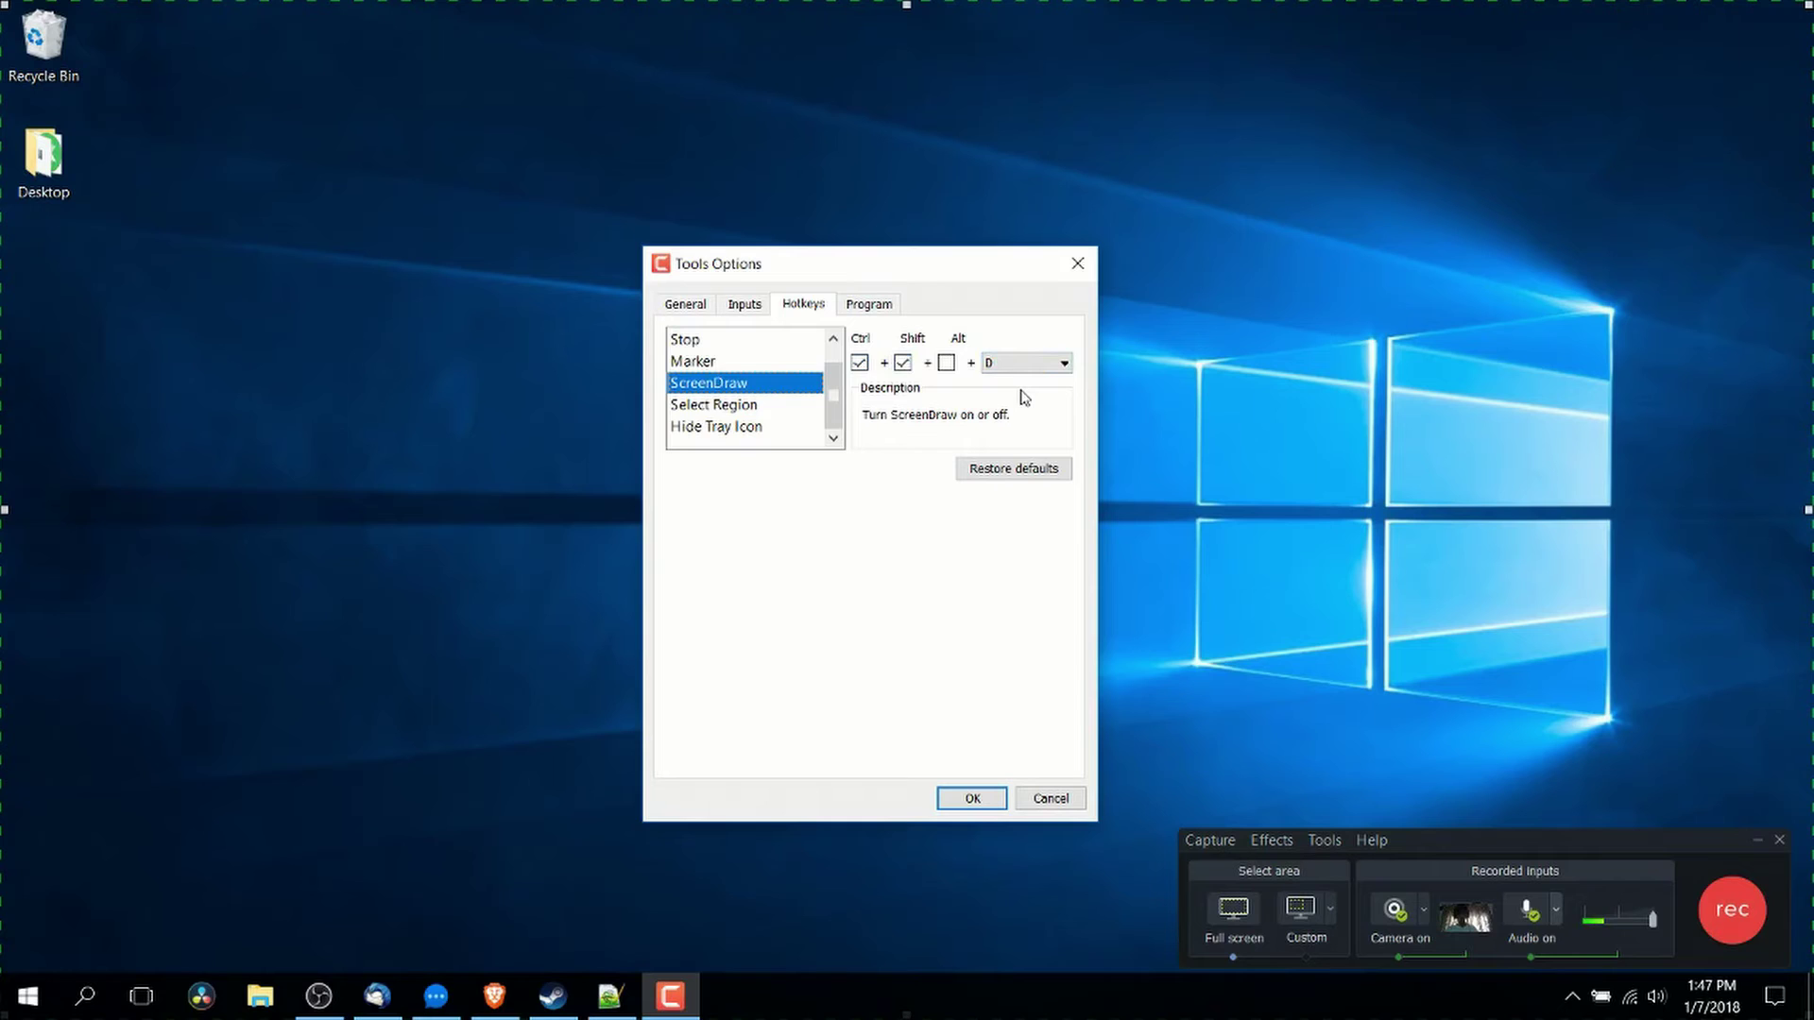
click(871, 307)
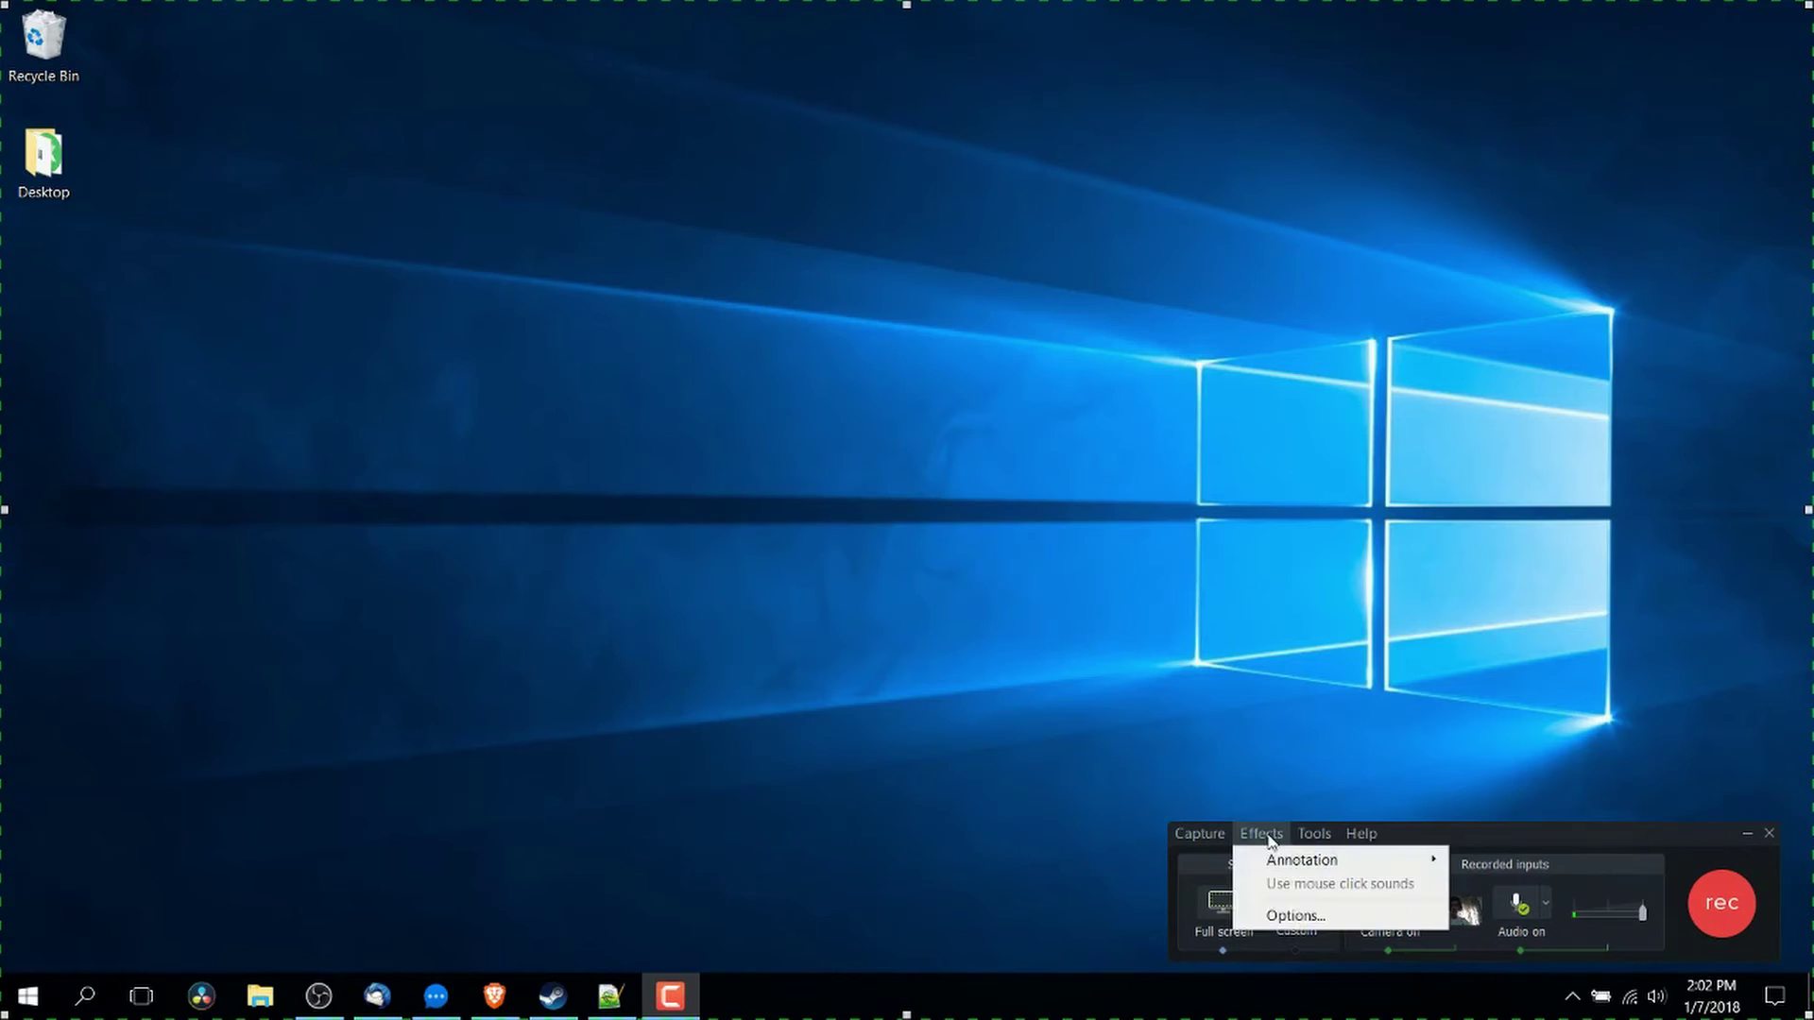
Show the Effects > Annotation choices Add system stamp and Add caption
click(1270, 835)
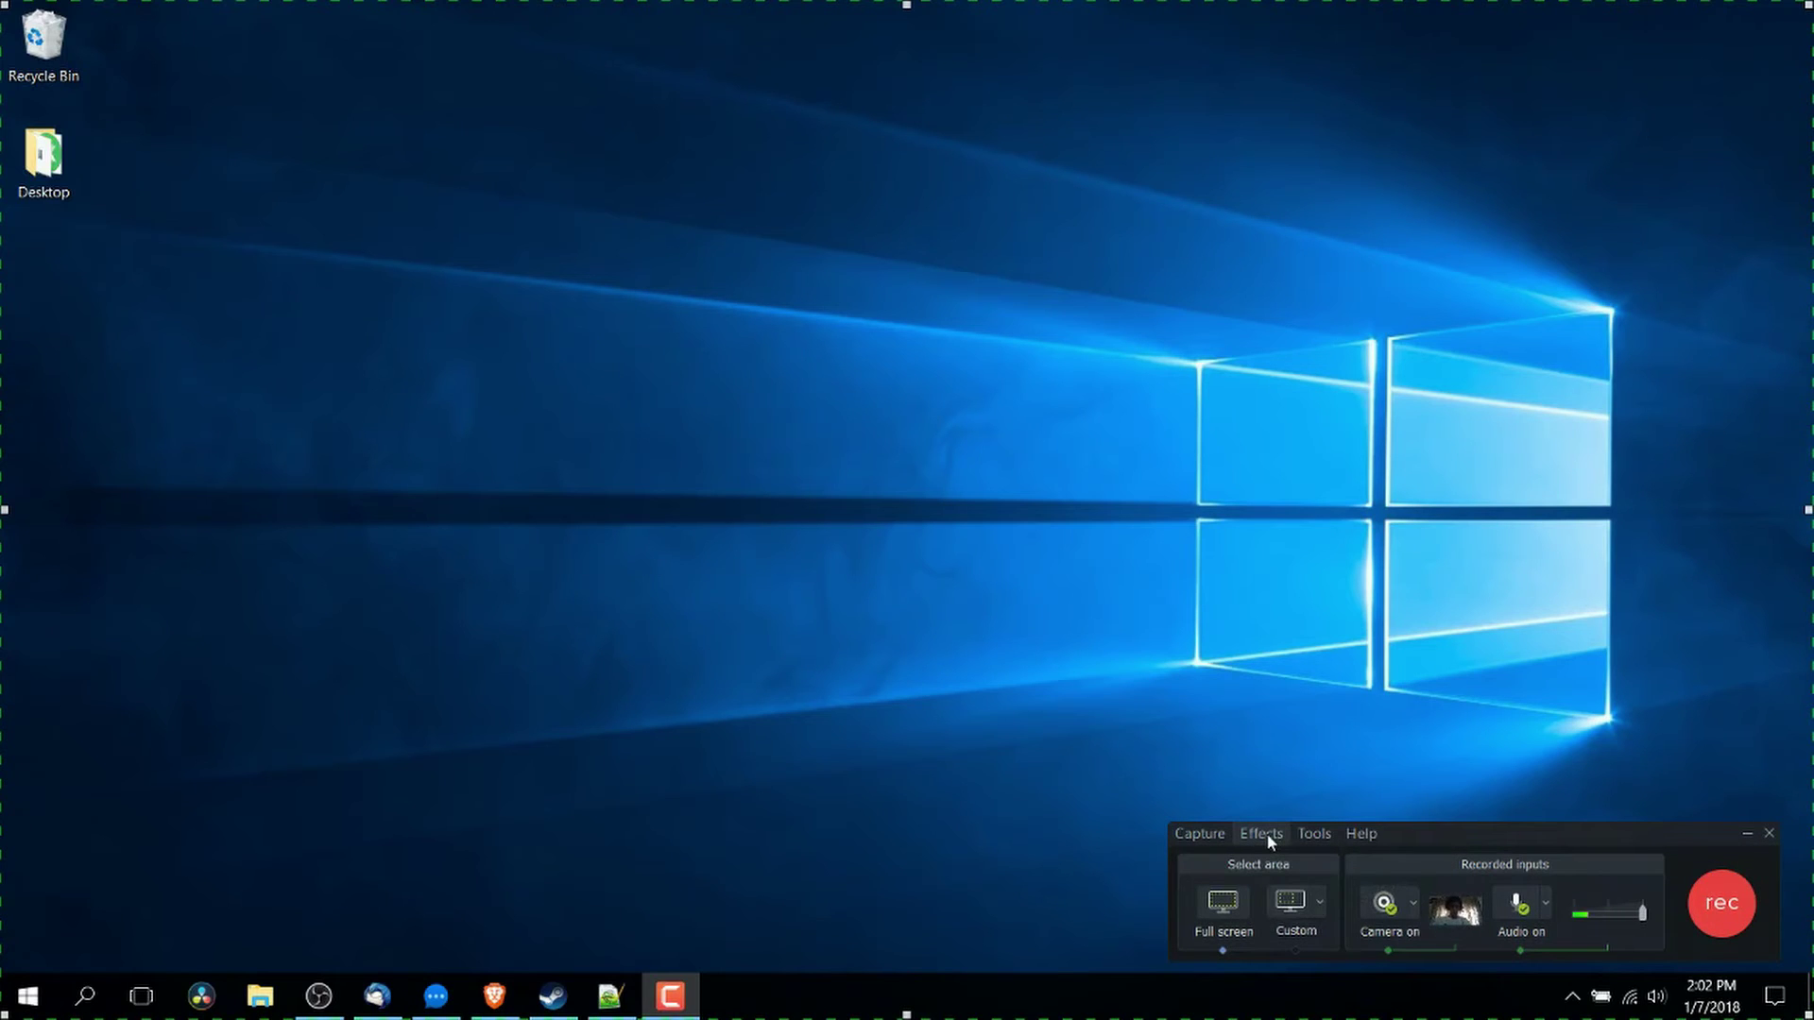
click(1269, 839)
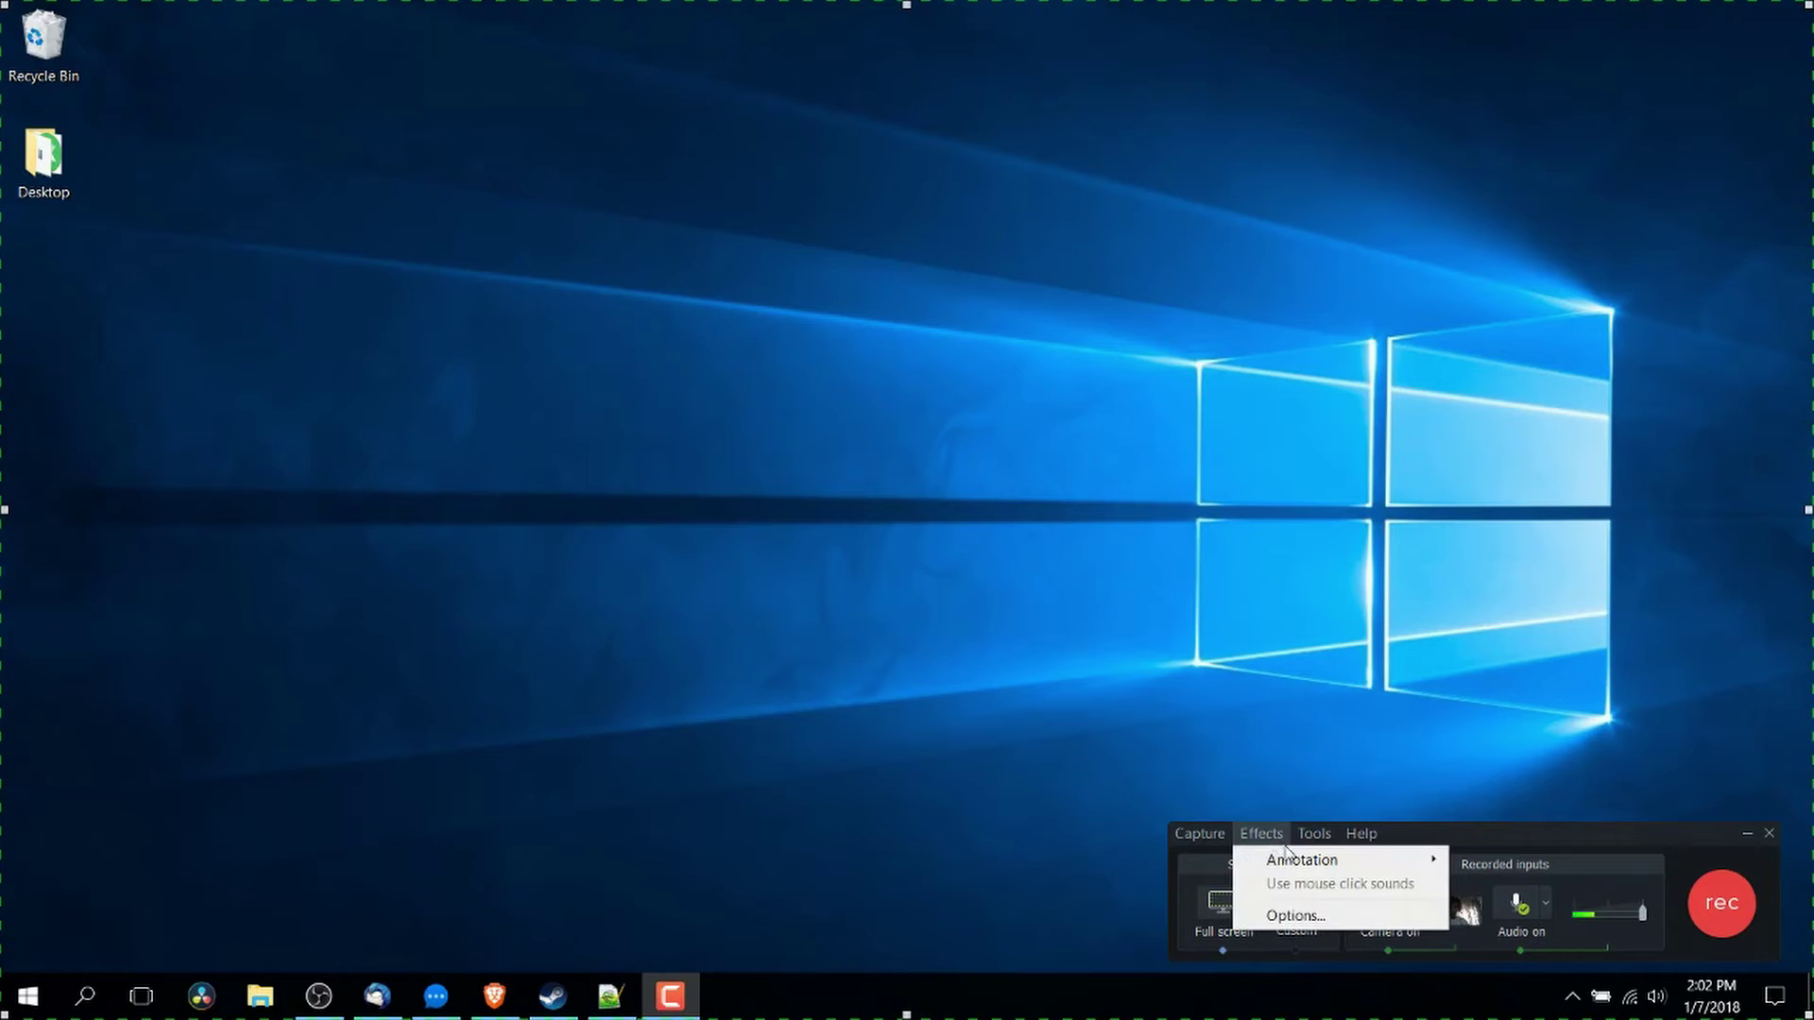
click(1268, 840)
click(1254, 835)
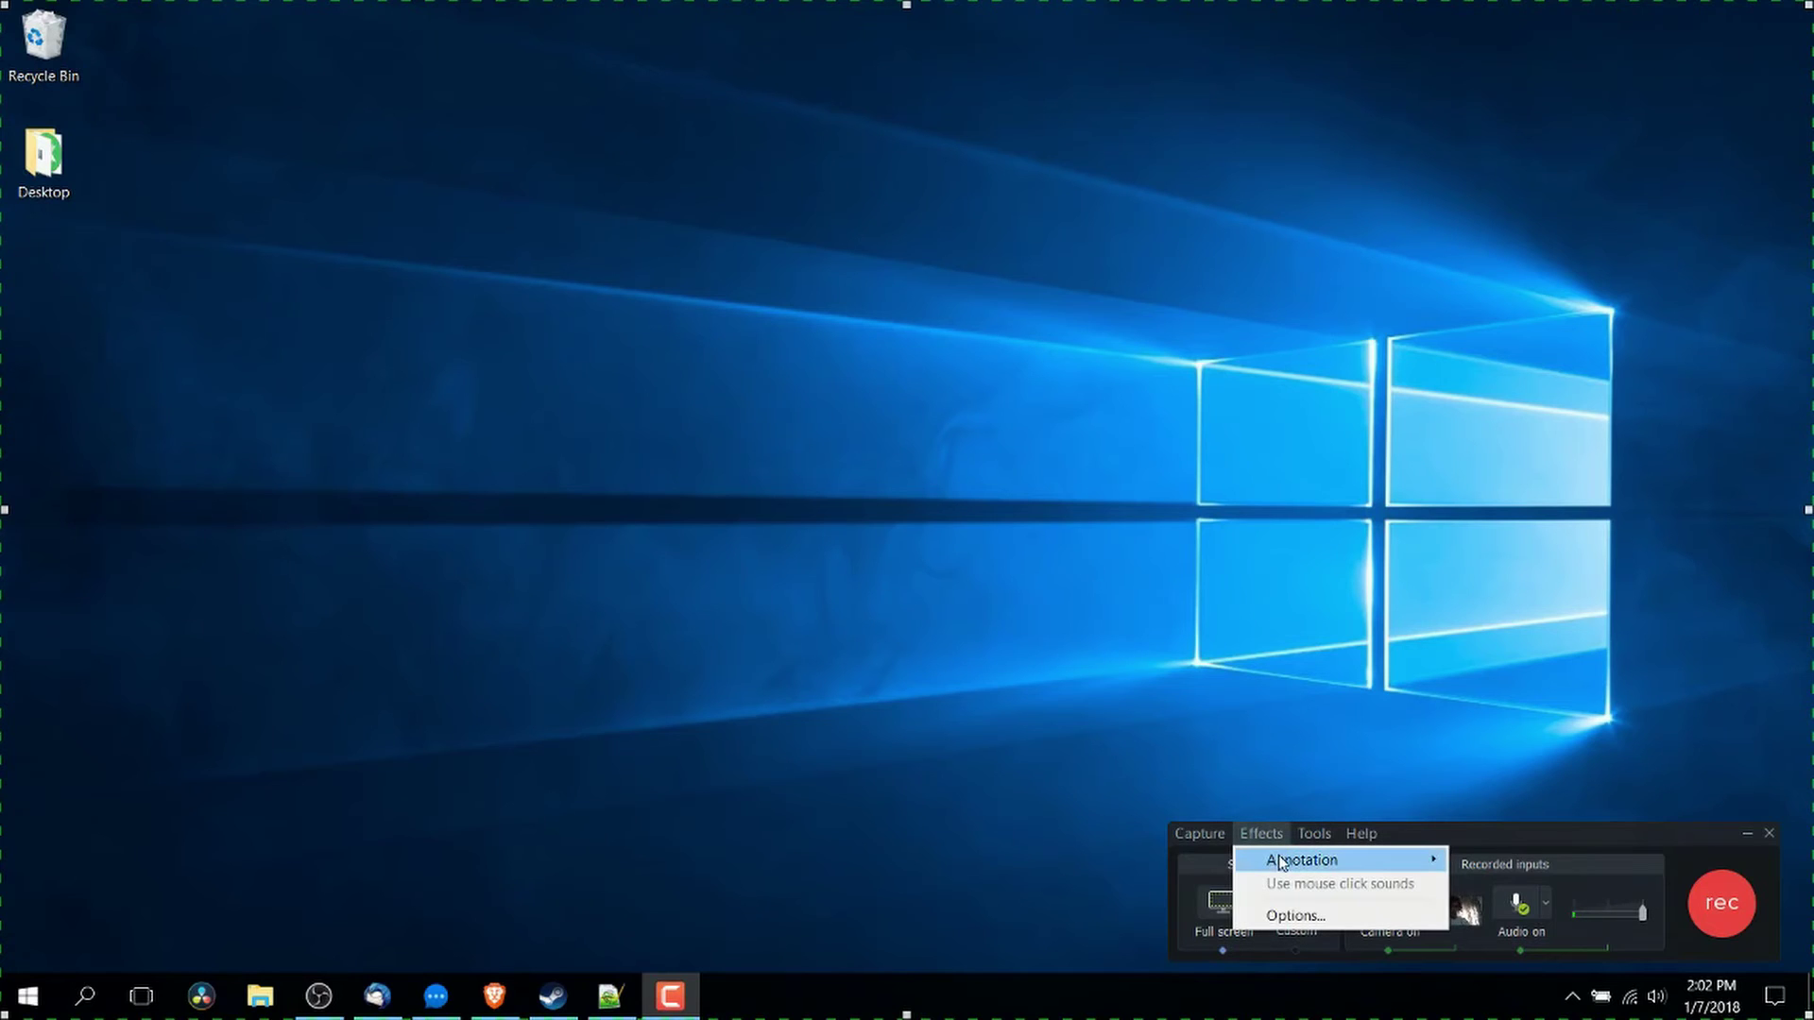
mouse_move(1269, 858)
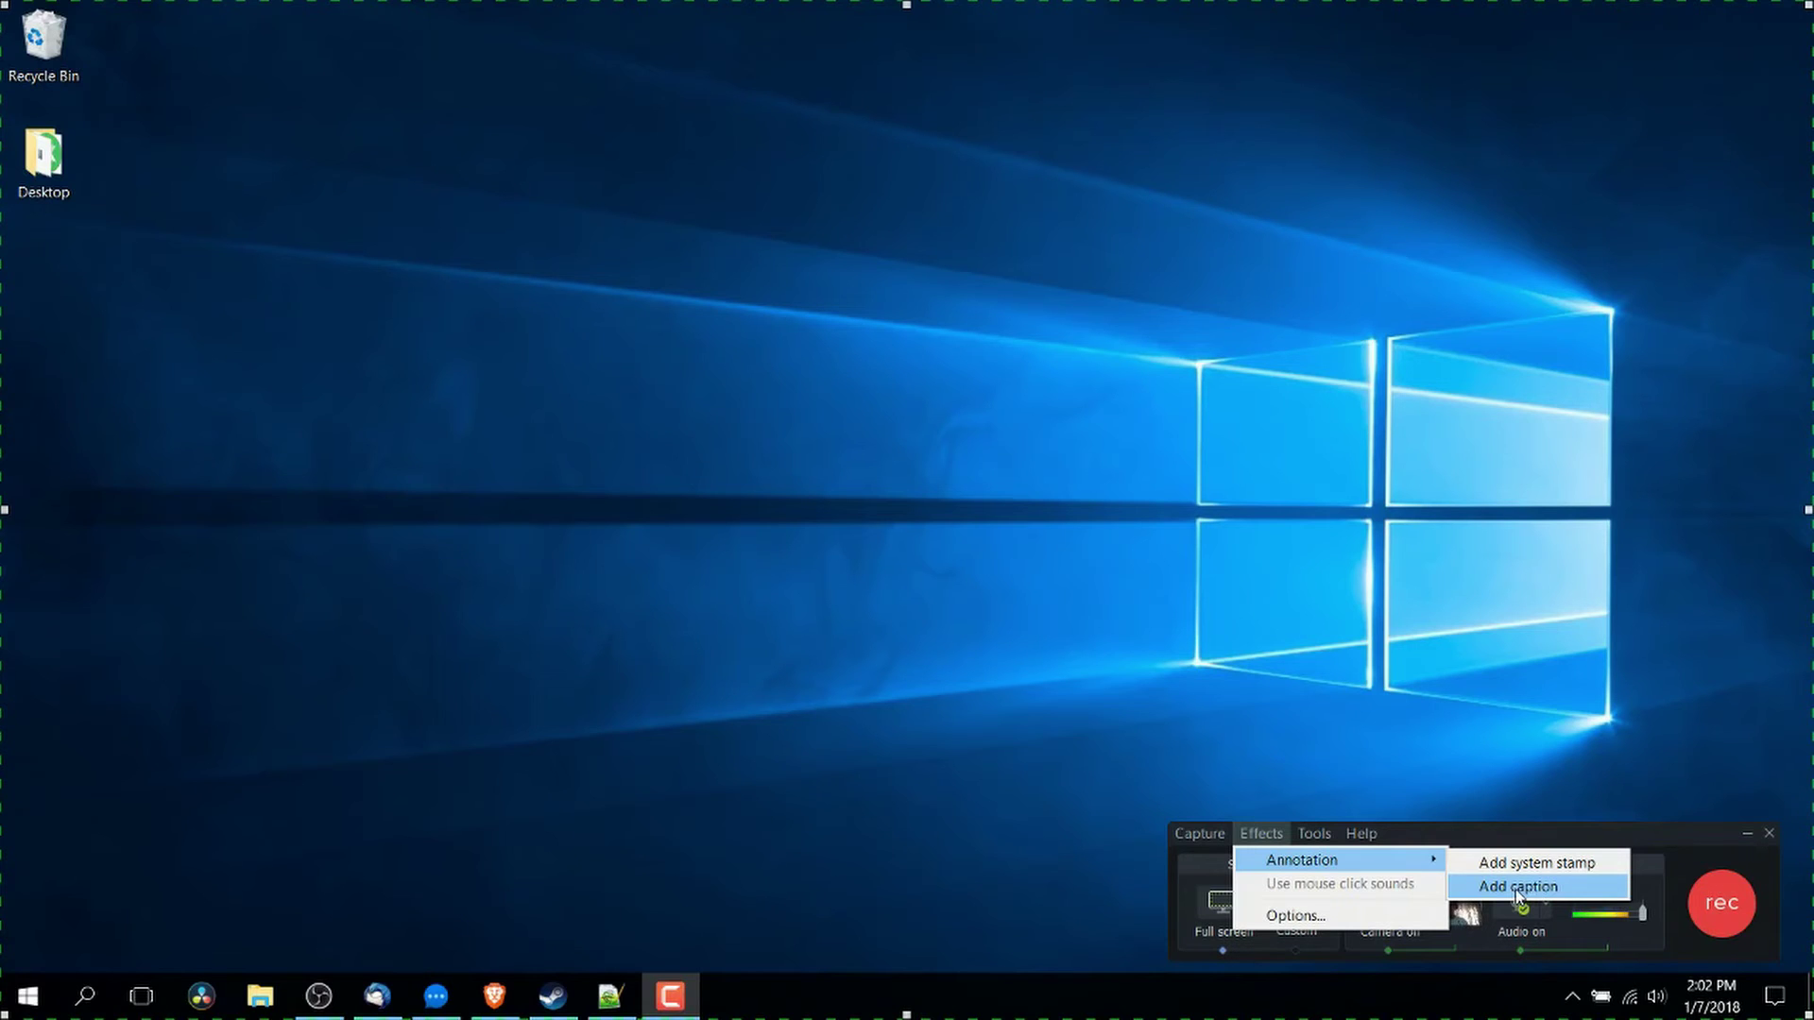
In Effects Options, check Elapsed time under System stamp, keeping Display time/date first
click(1344, 917)
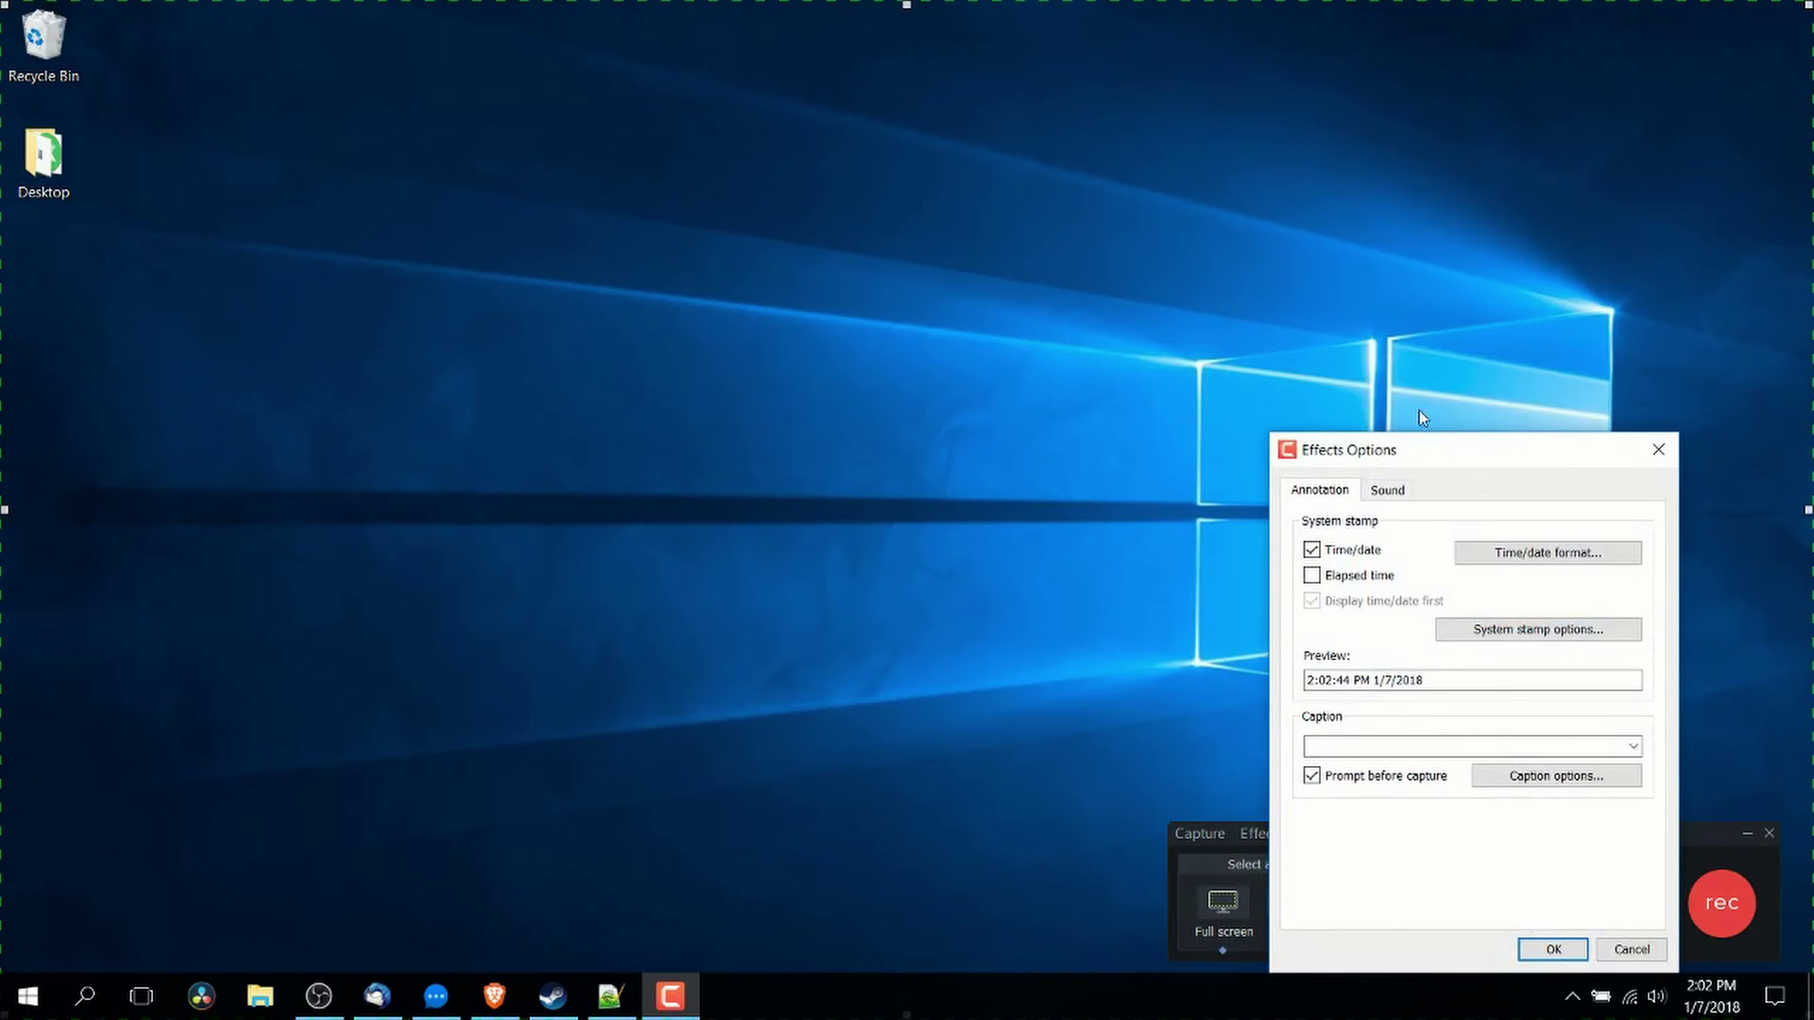
drag(1420, 450, 820, 334)
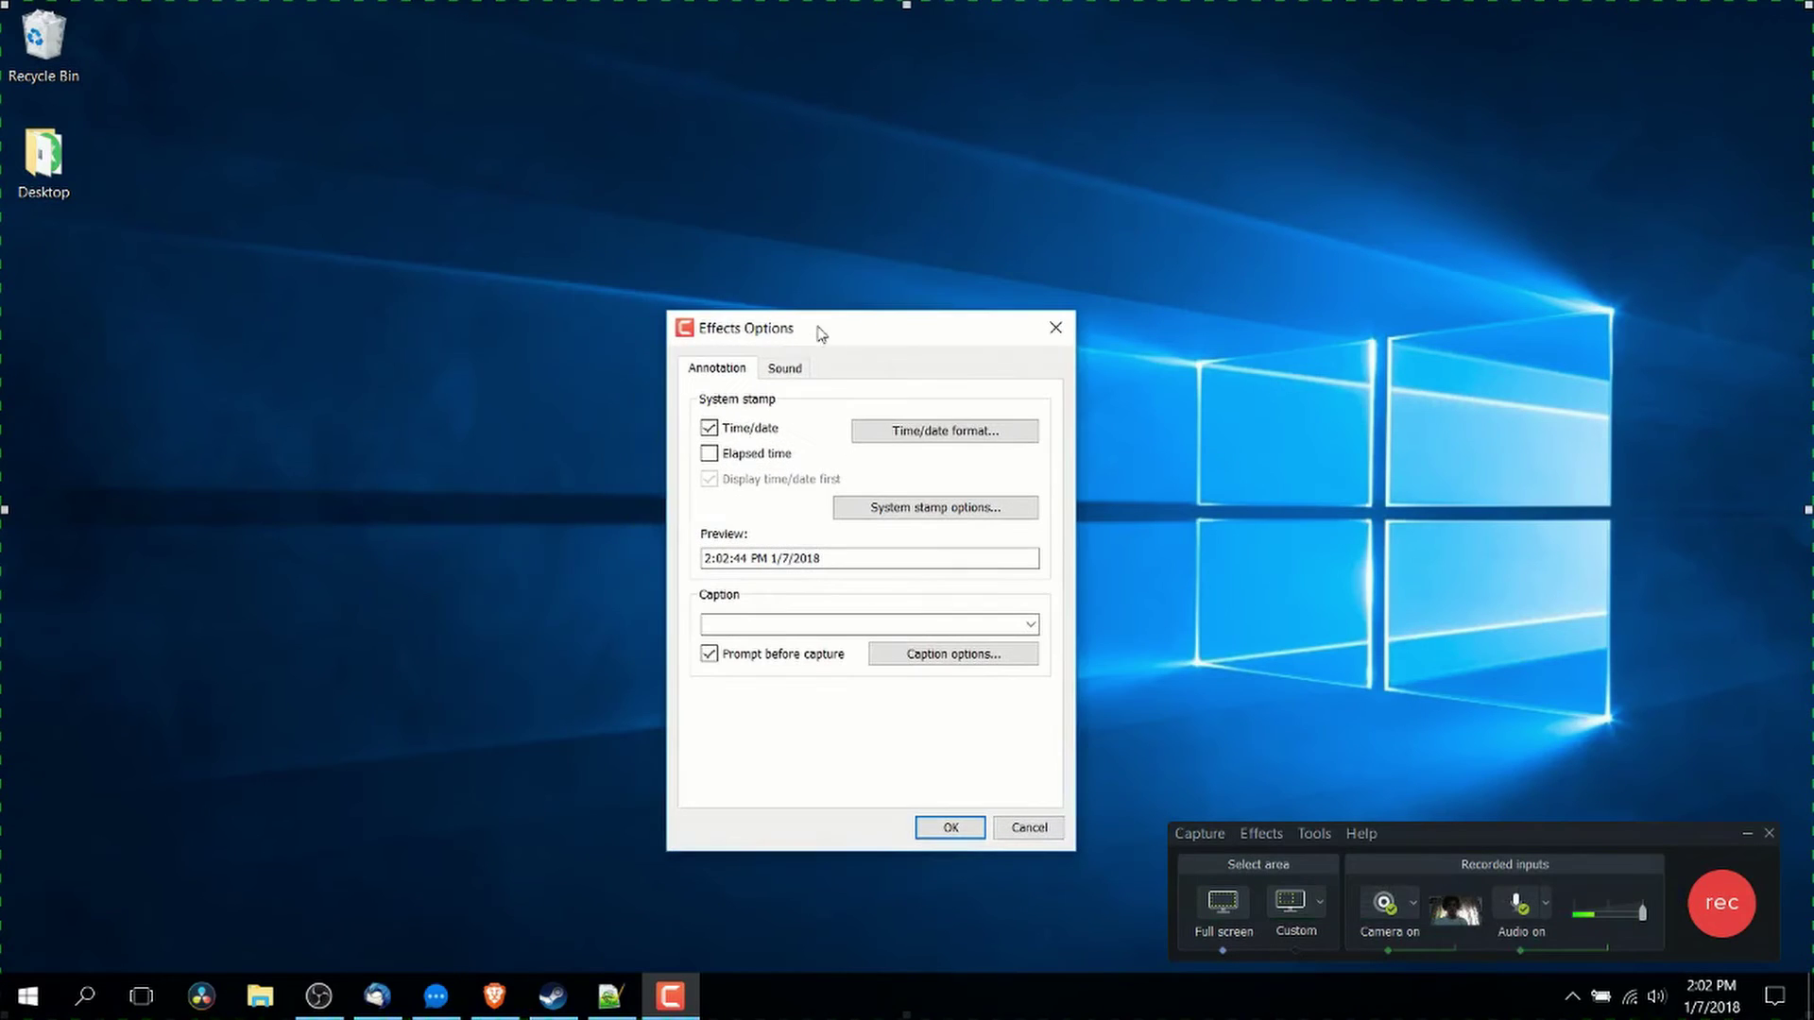
click(738, 460)
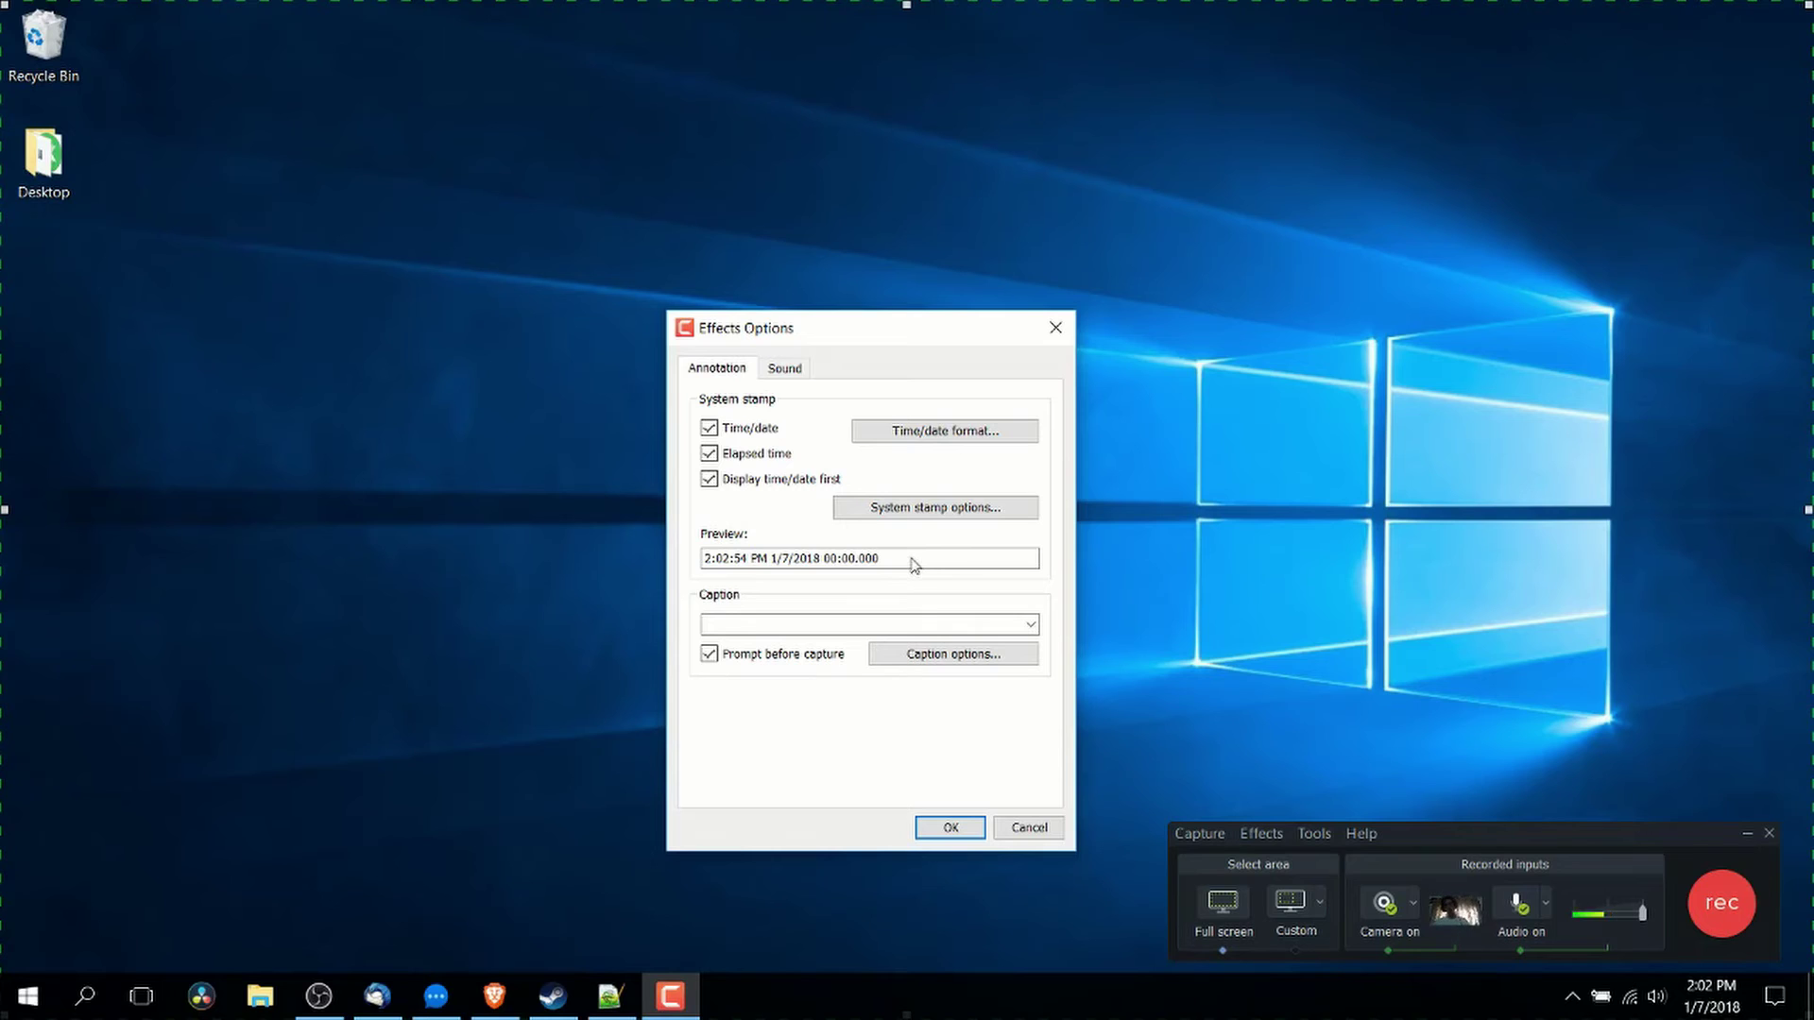
click(935, 433)
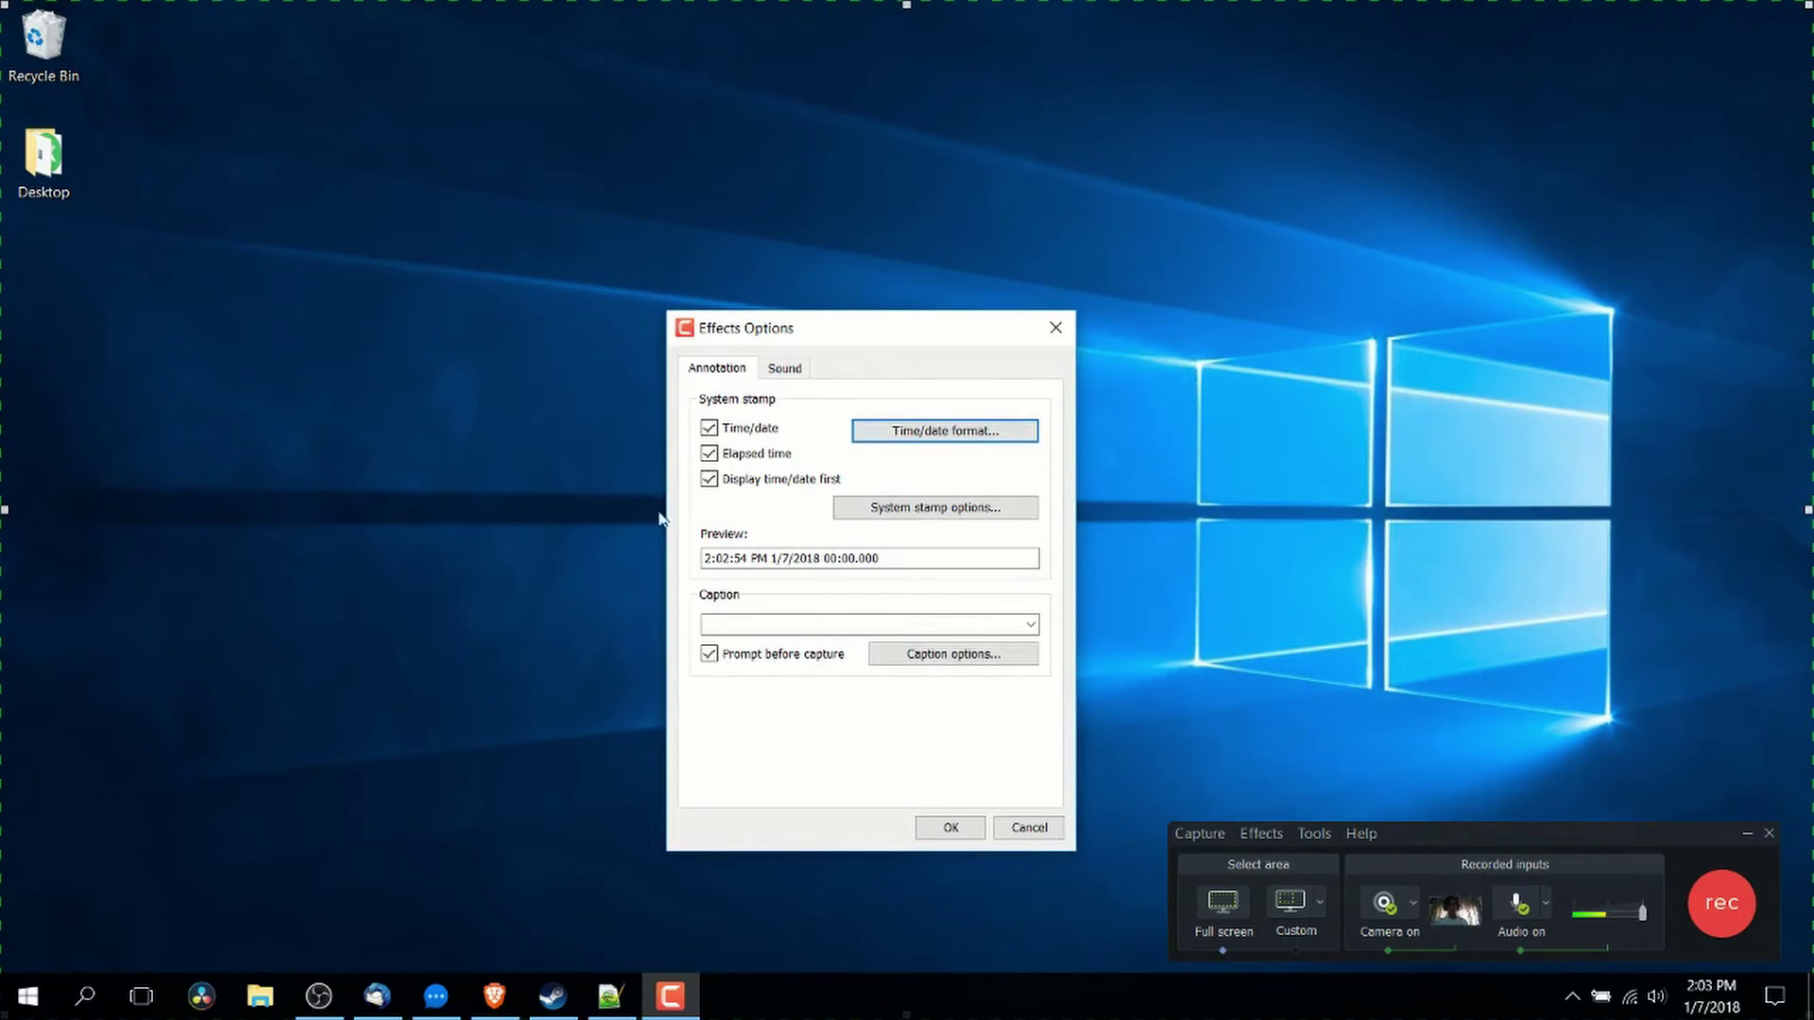
Change the system stamp's date format to dd-MMM-yy and confirm
click(959, 430)
drag(1020, 311, 1529, 199)
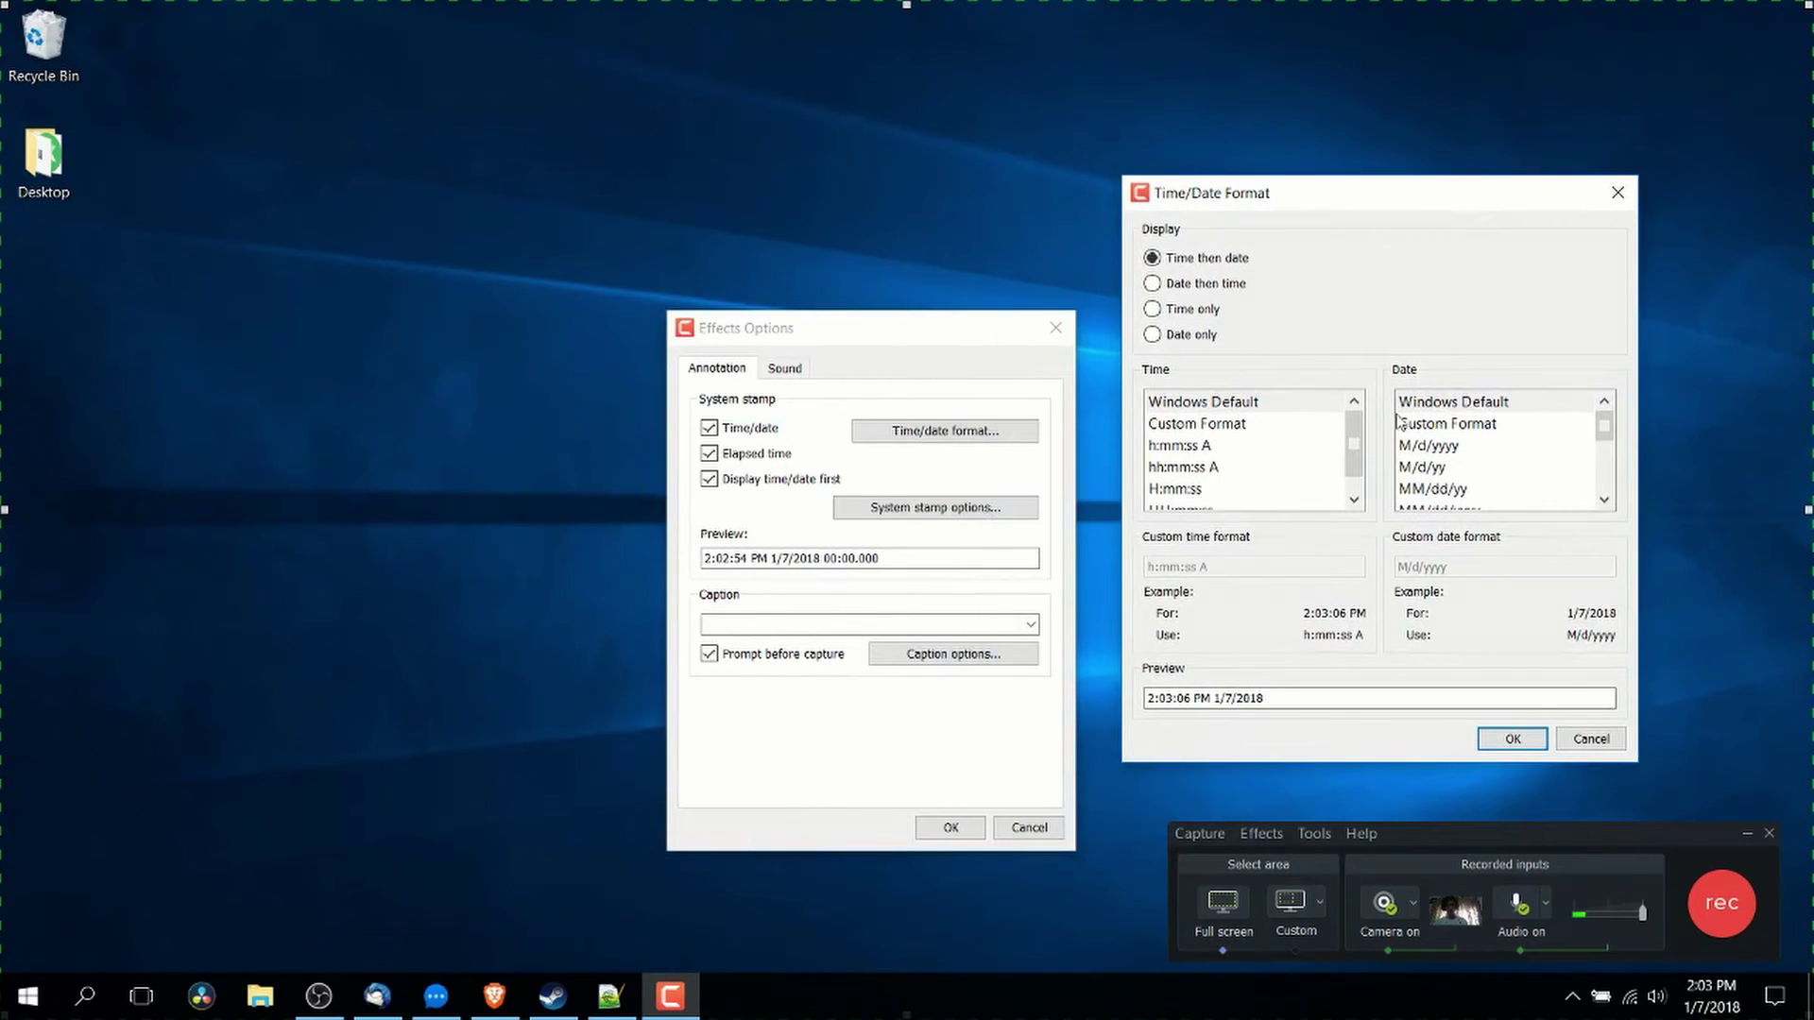
click(1469, 466)
scroll(1472, 463, down, 2)
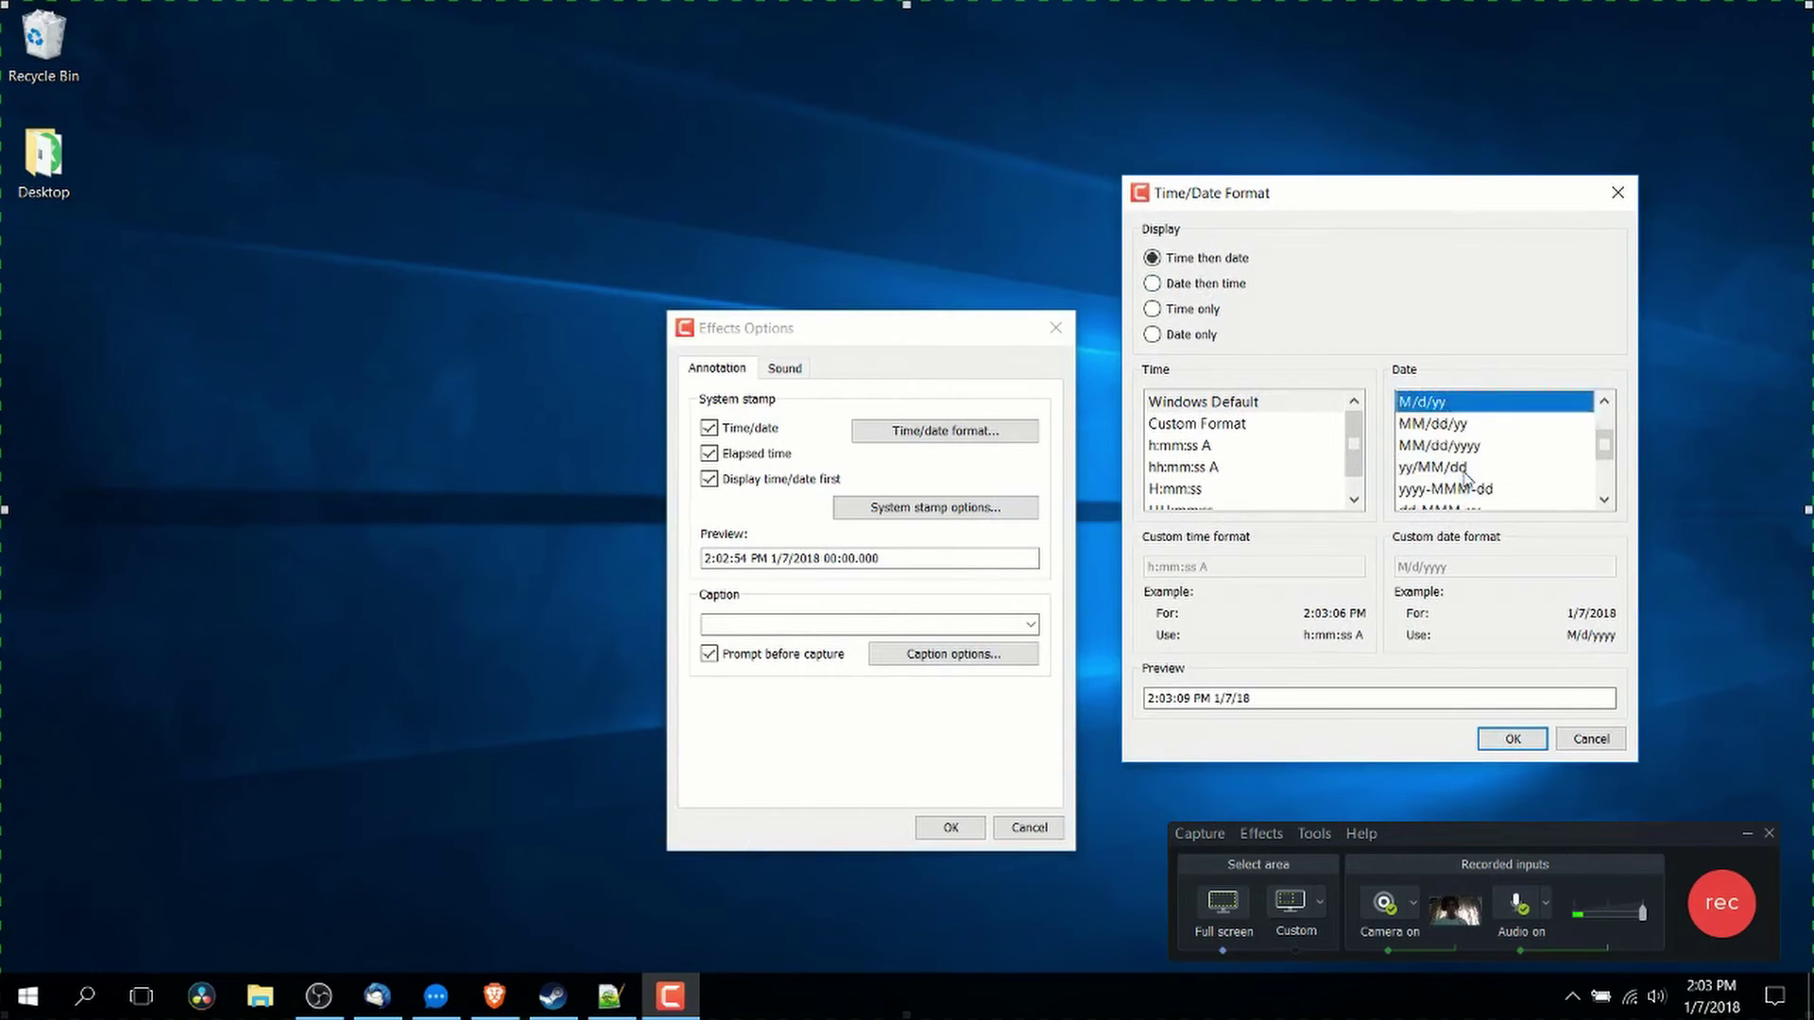
click(1469, 448)
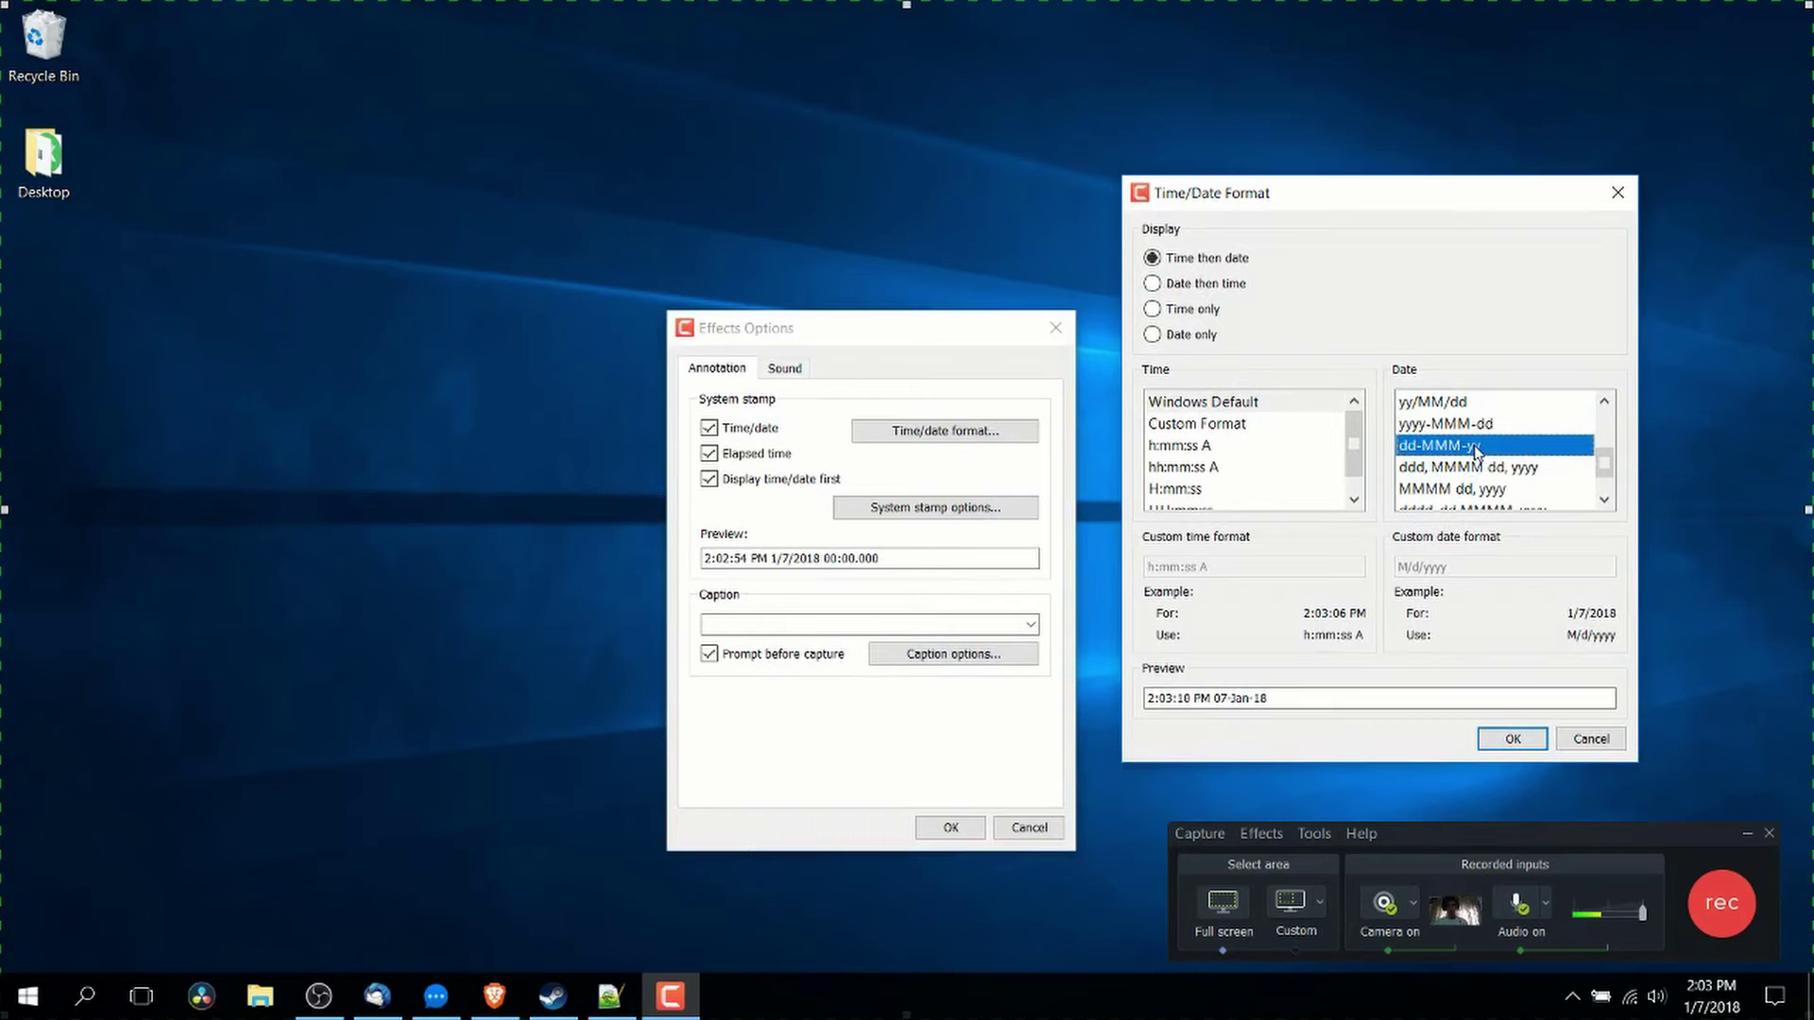
click(1509, 740)
Review the System stamp options and close them with OK unchanged
click(922, 507)
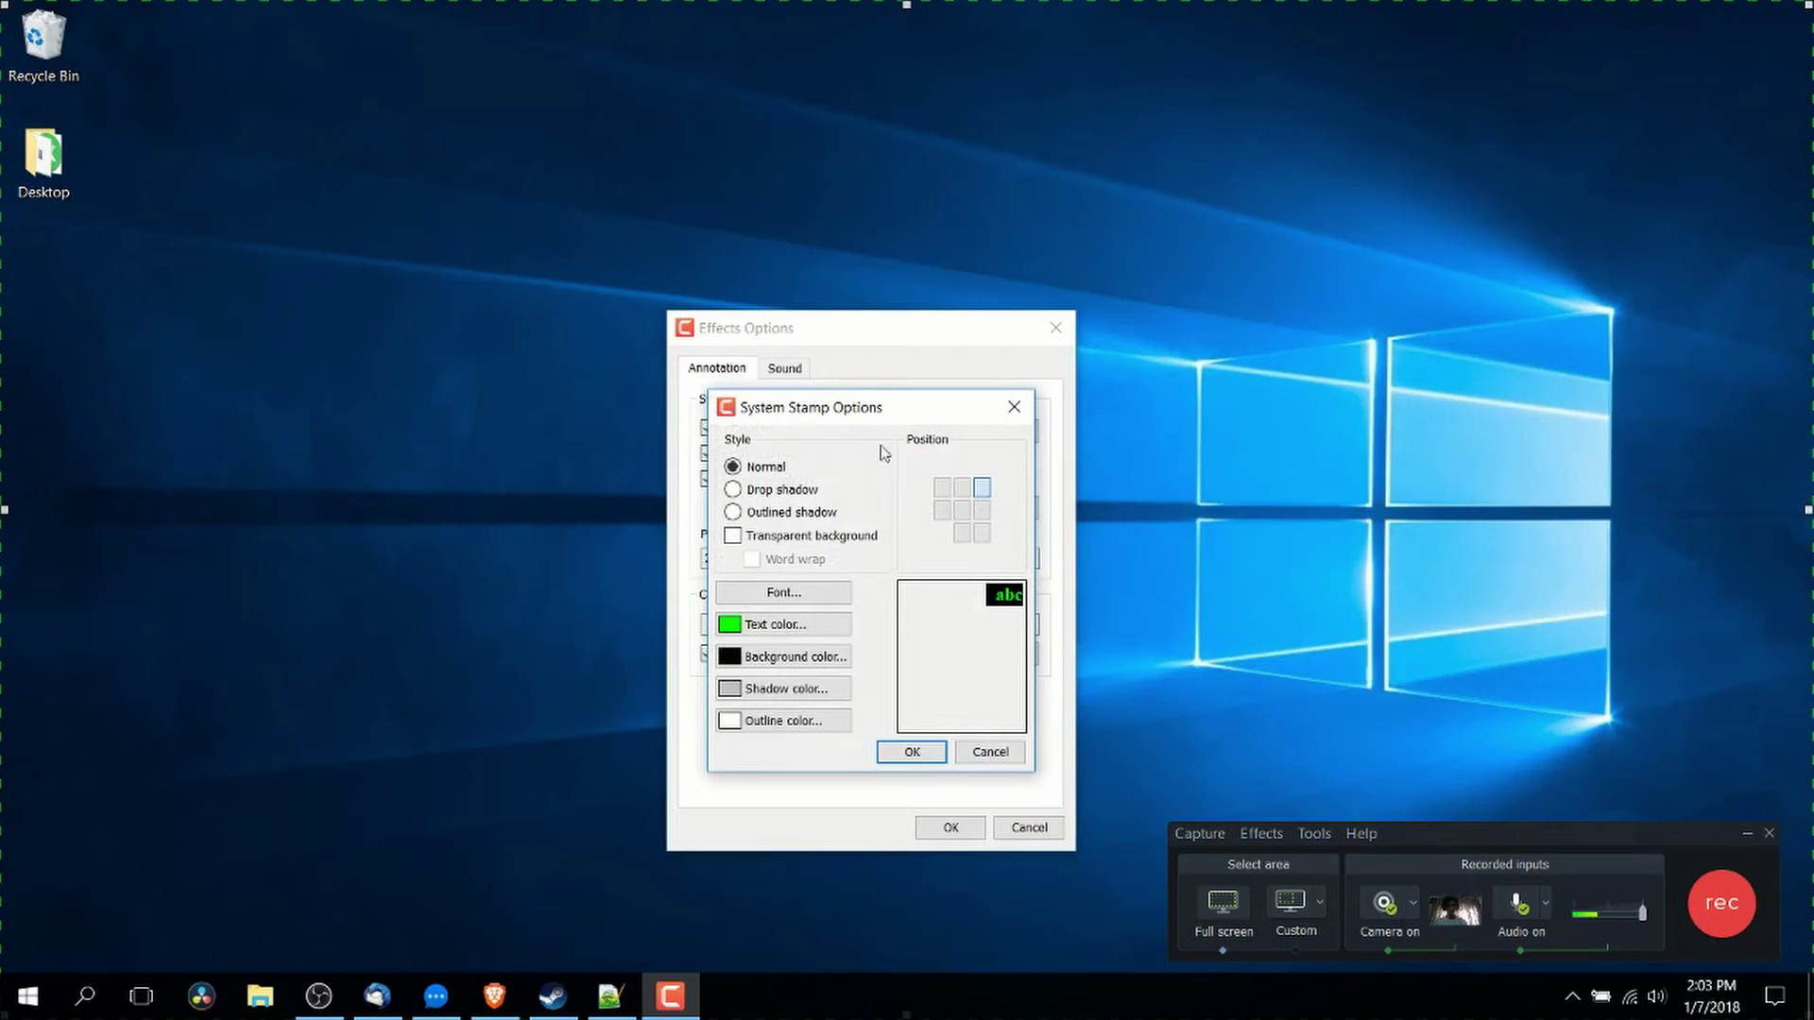
drag(882, 412, 1318, 404)
key(Tab)
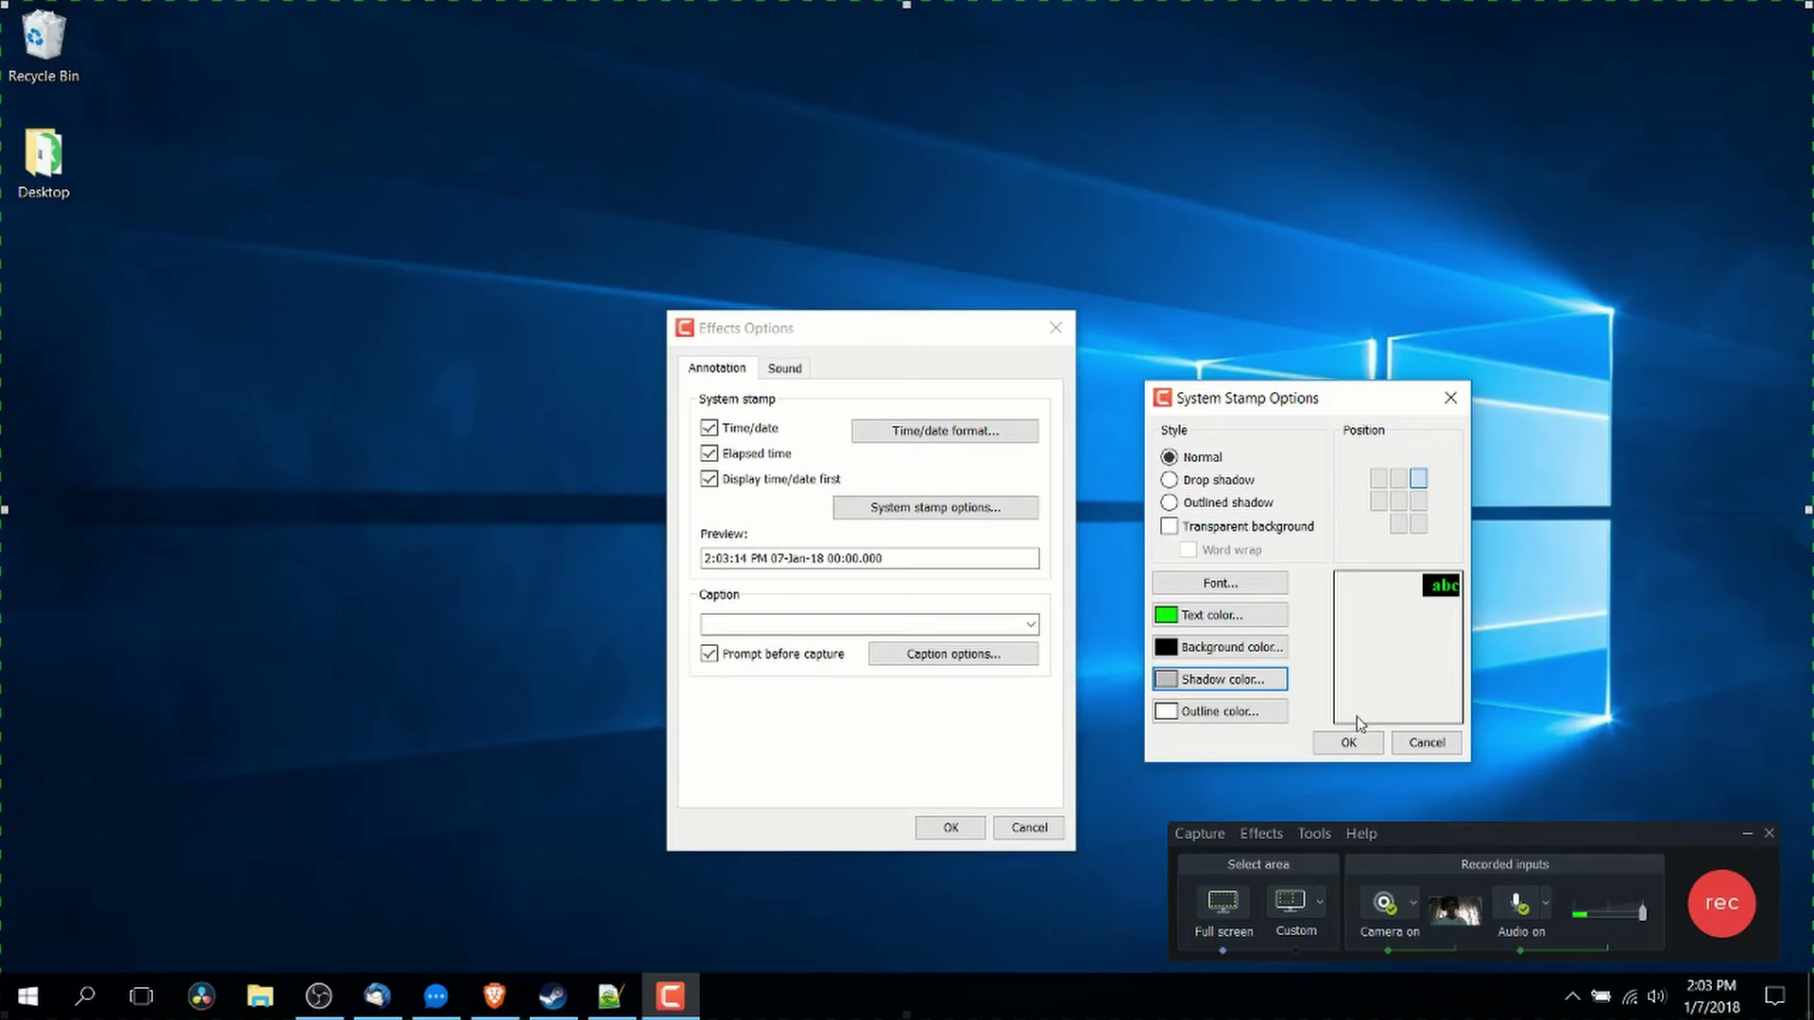
click(1348, 743)
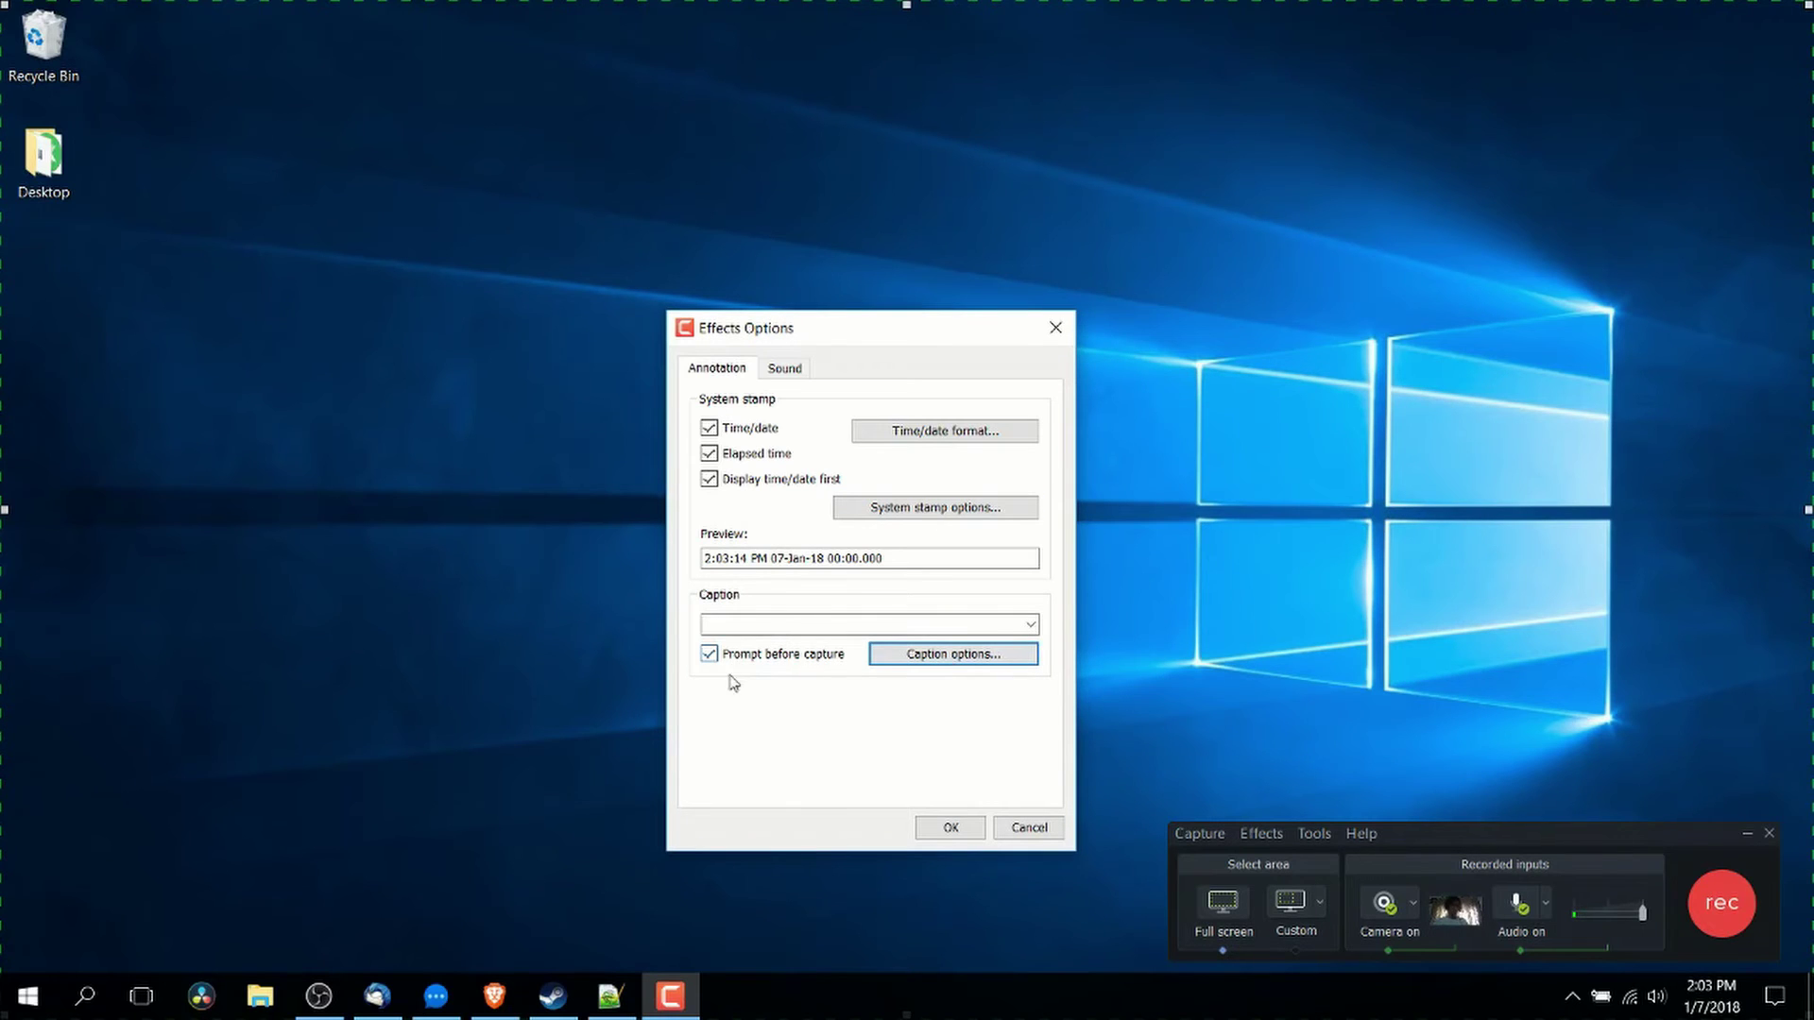
Review the caption options and close them with OK unchanged
click(942, 662)
drag(1145, 369, 1282, 374)
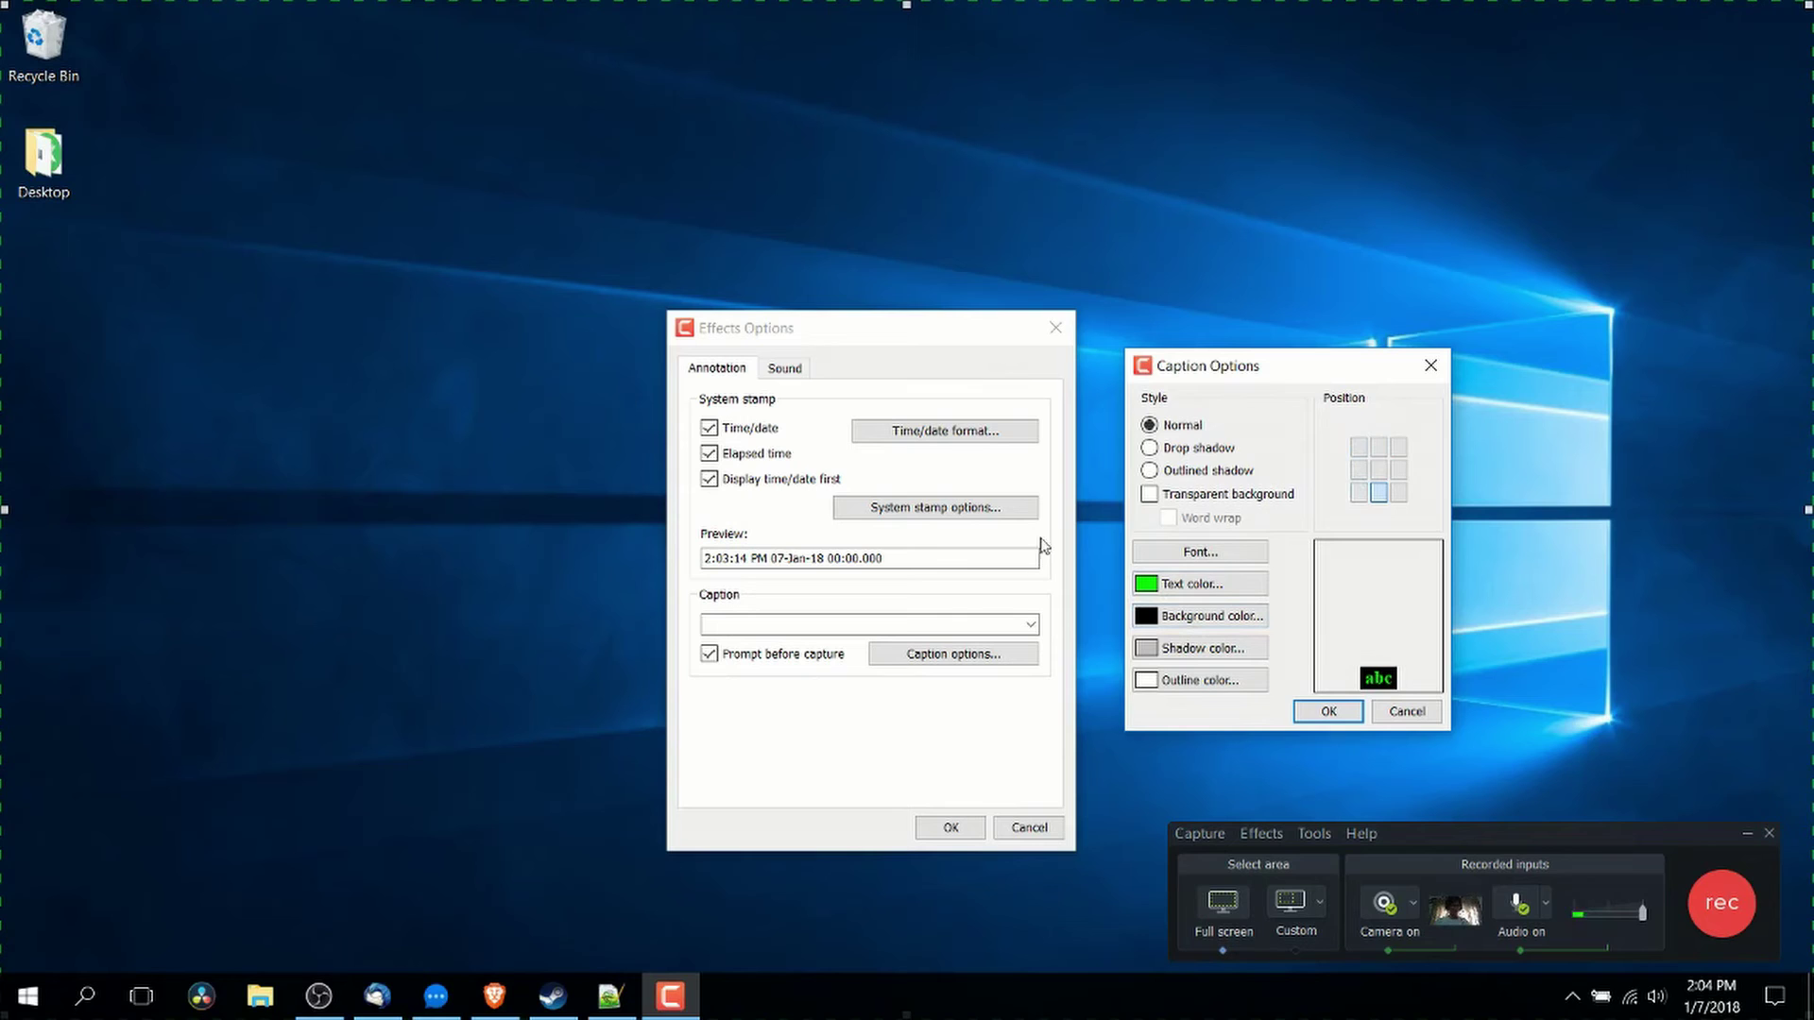
click(1328, 710)
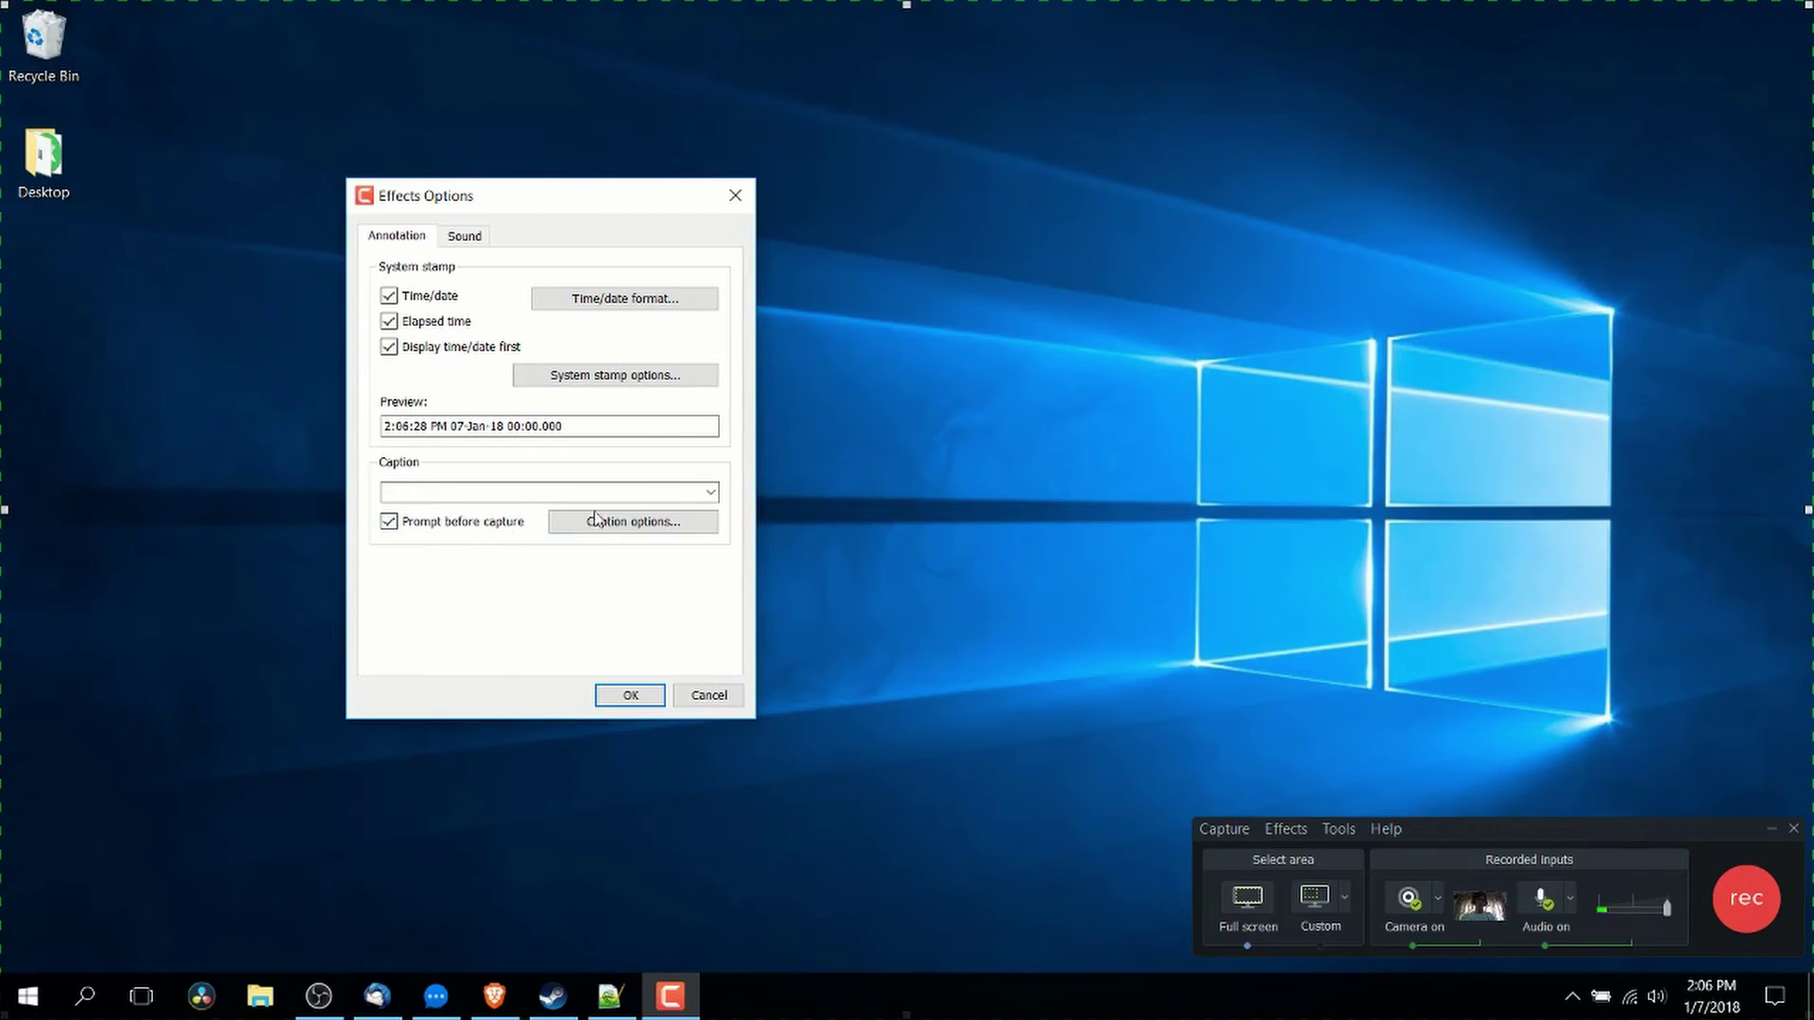
Cancel the Effects Options dialog without choosing a caption
click(709, 493)
click(708, 495)
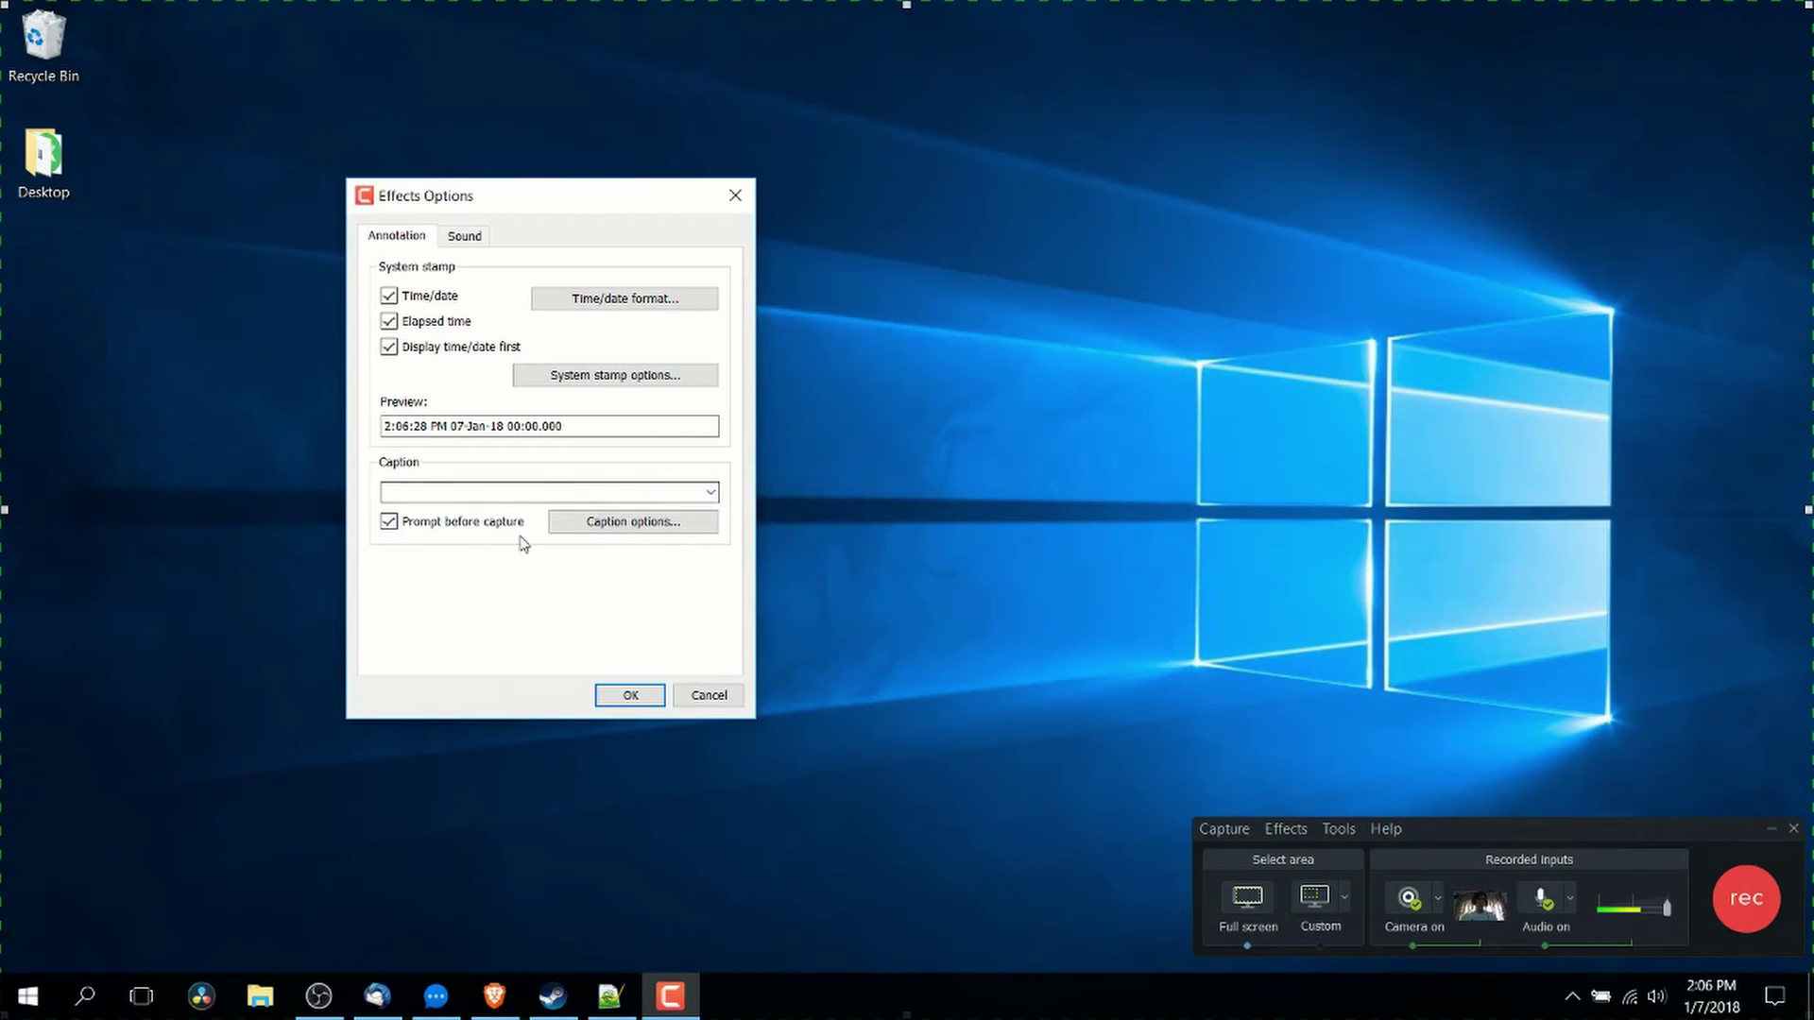
click(709, 696)
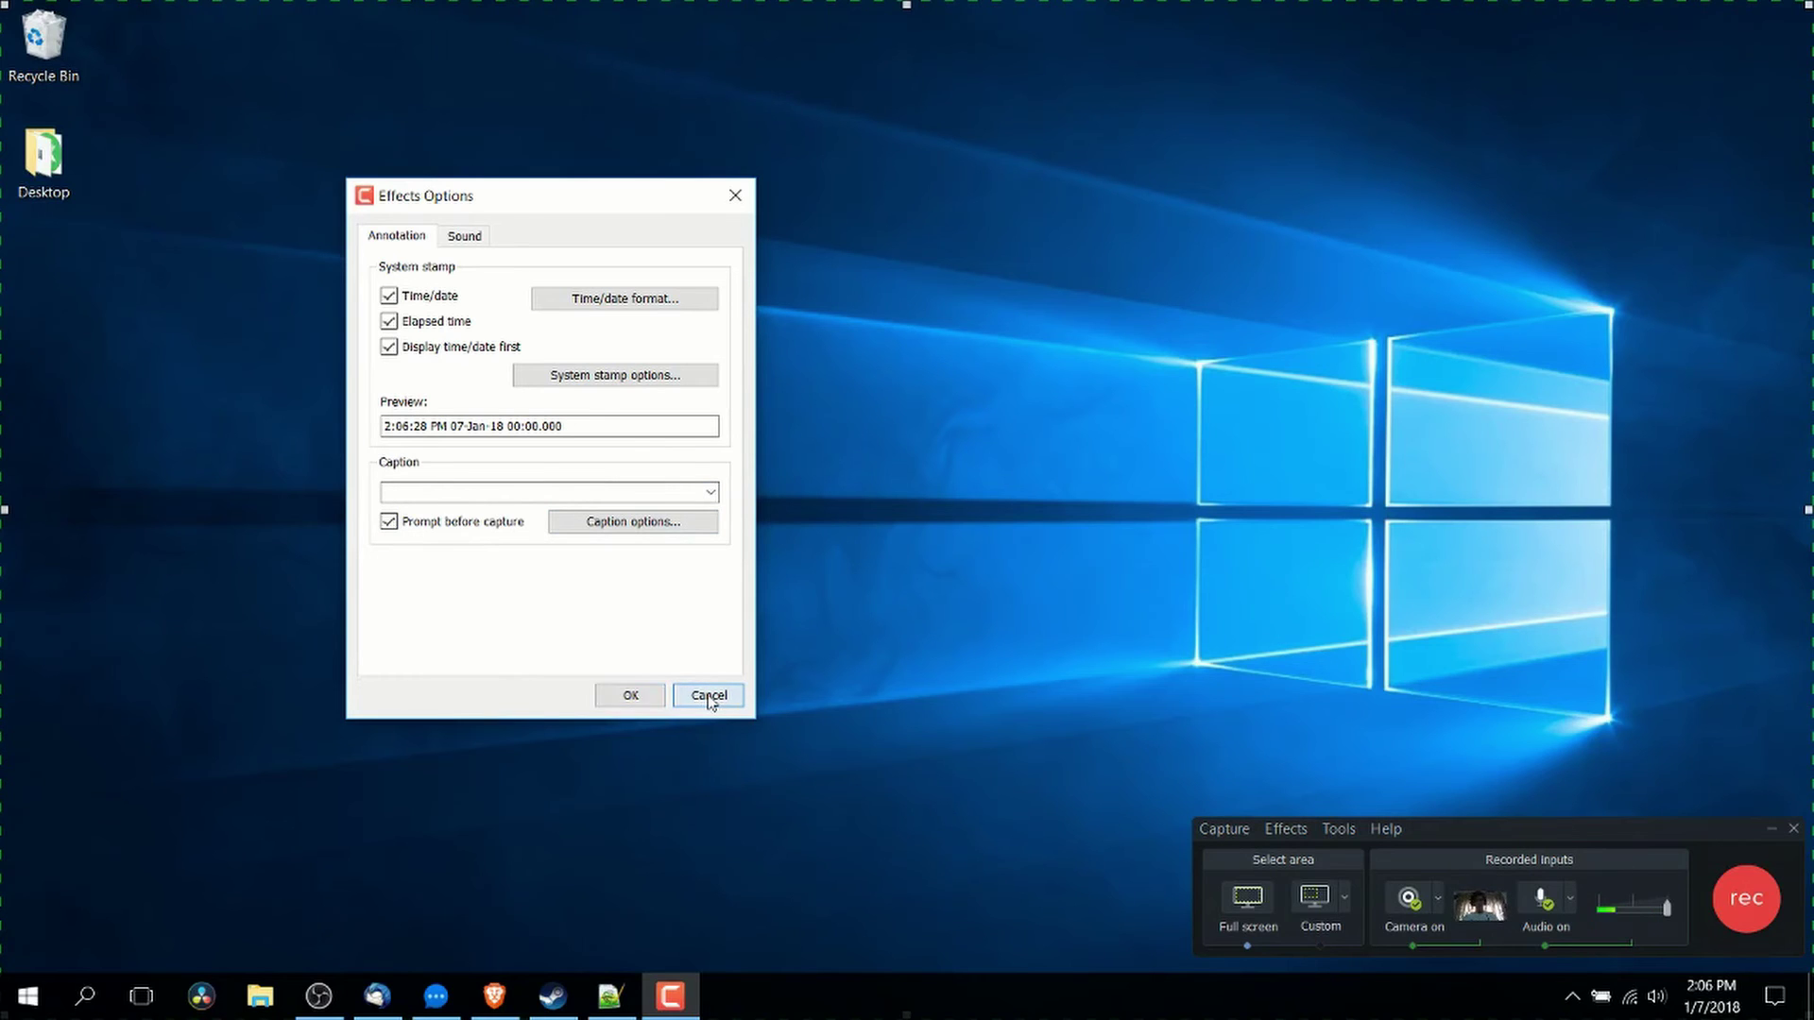
Check Effects > Annotation, start a recording and centre the caption prompt
click(1285, 829)
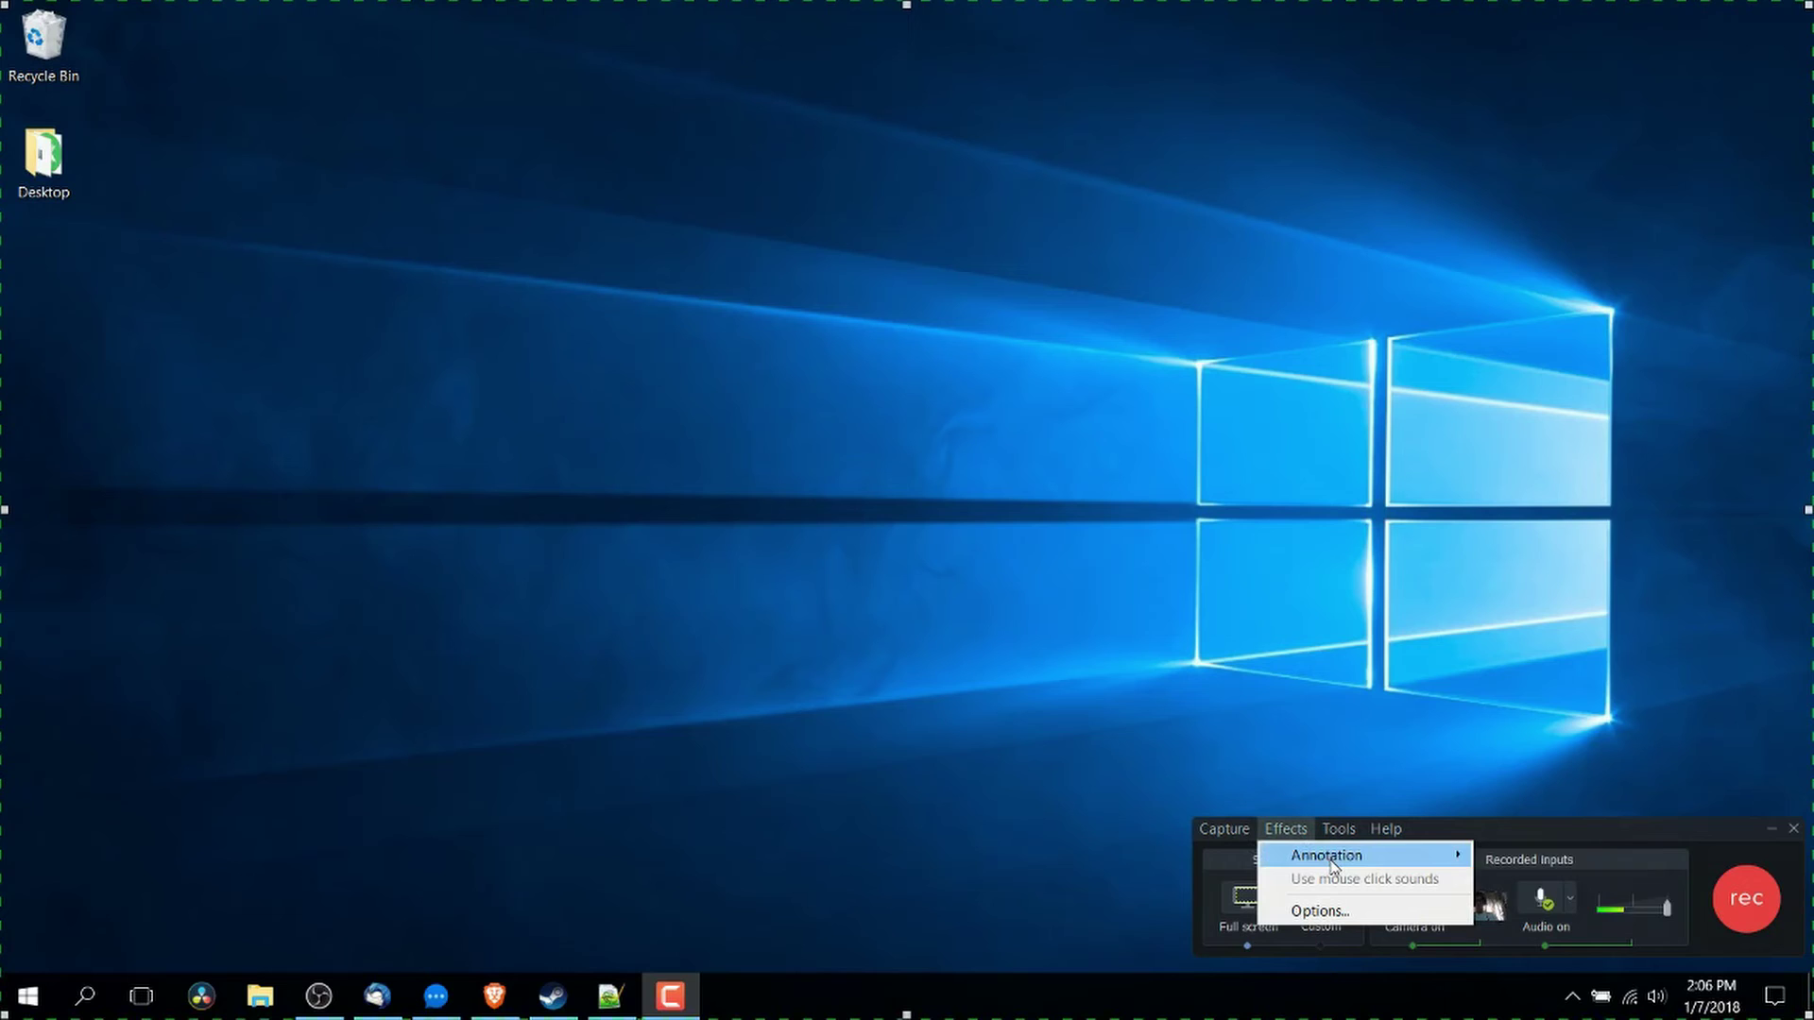
mouse_move(1332, 862)
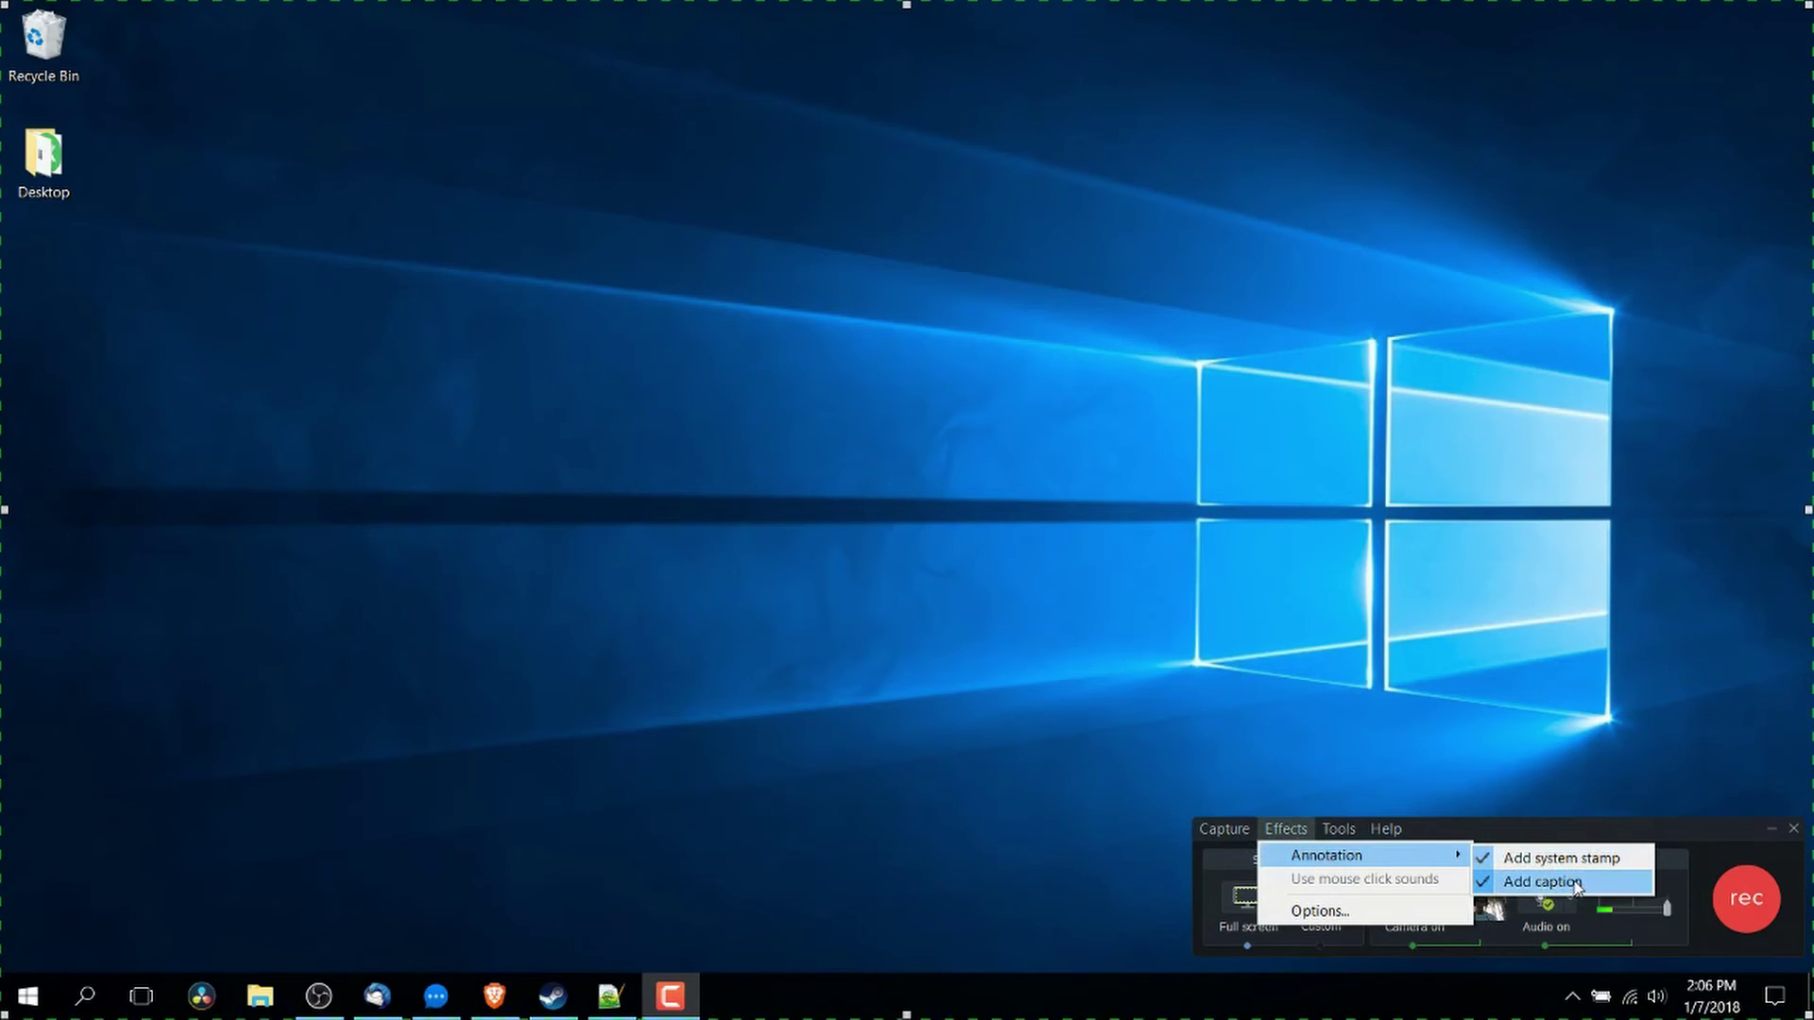
click(1725, 909)
click(1725, 909)
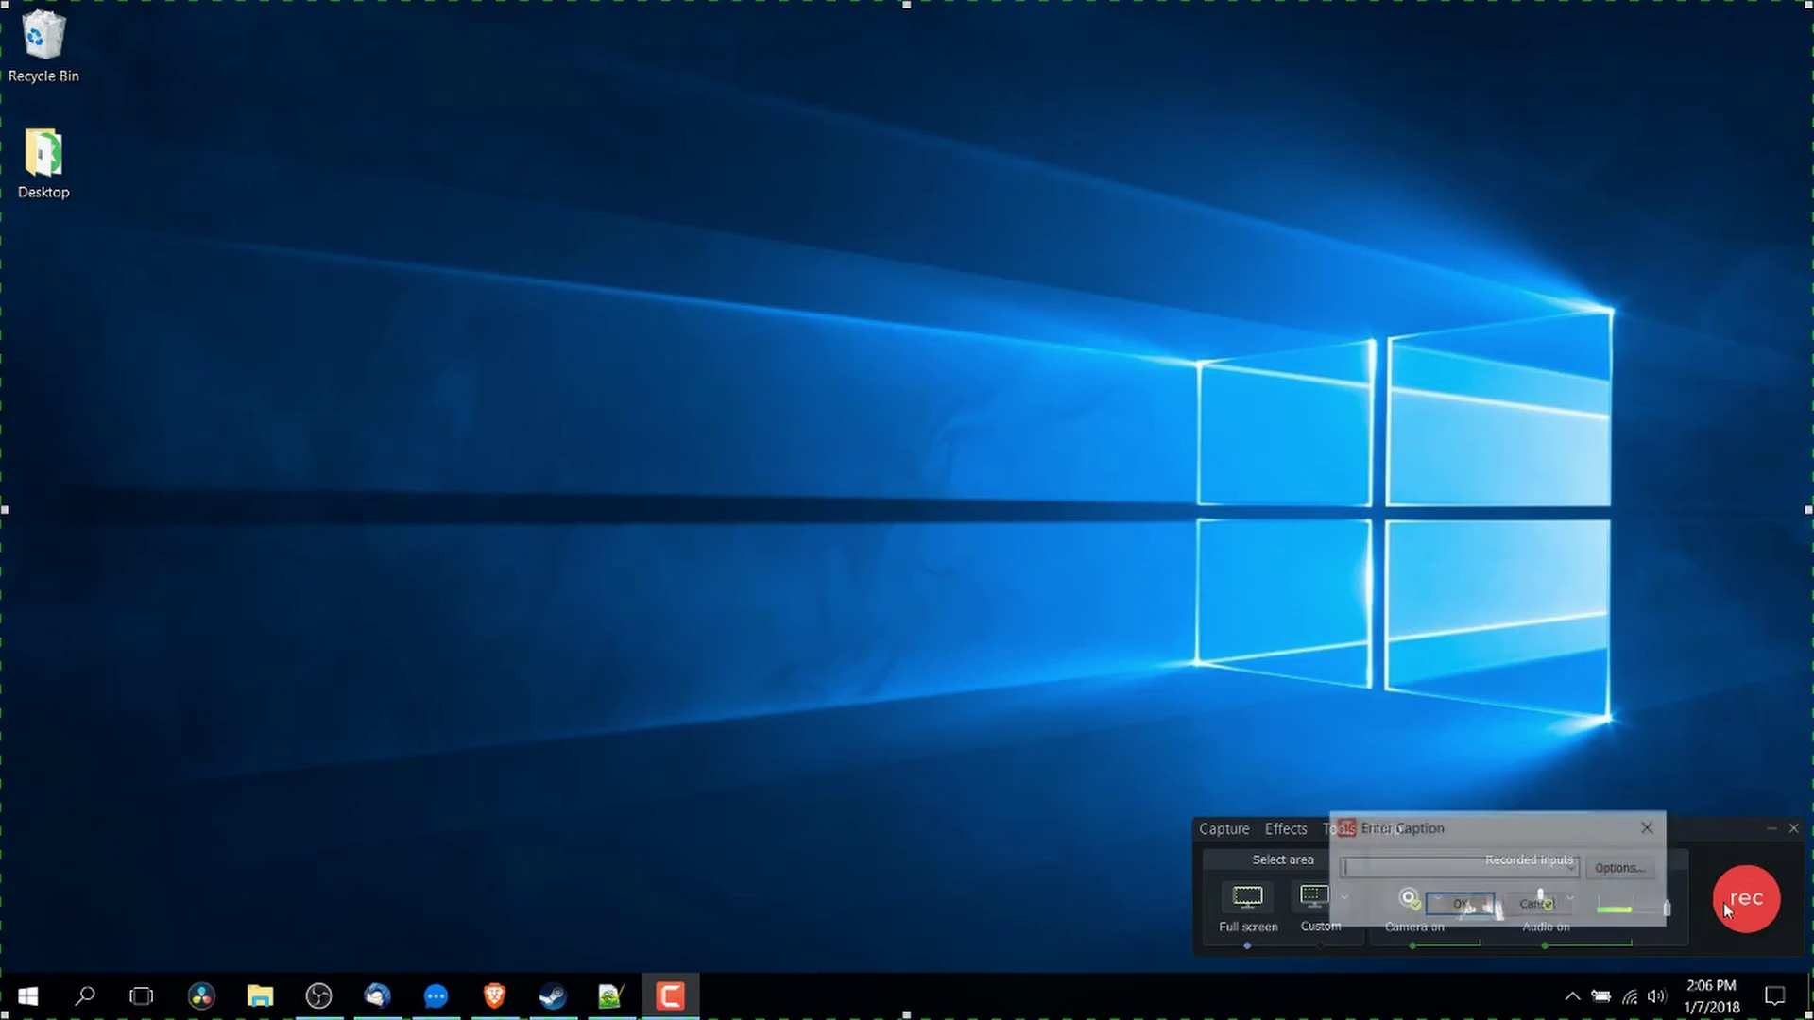
drag(1570, 827, 944, 364)
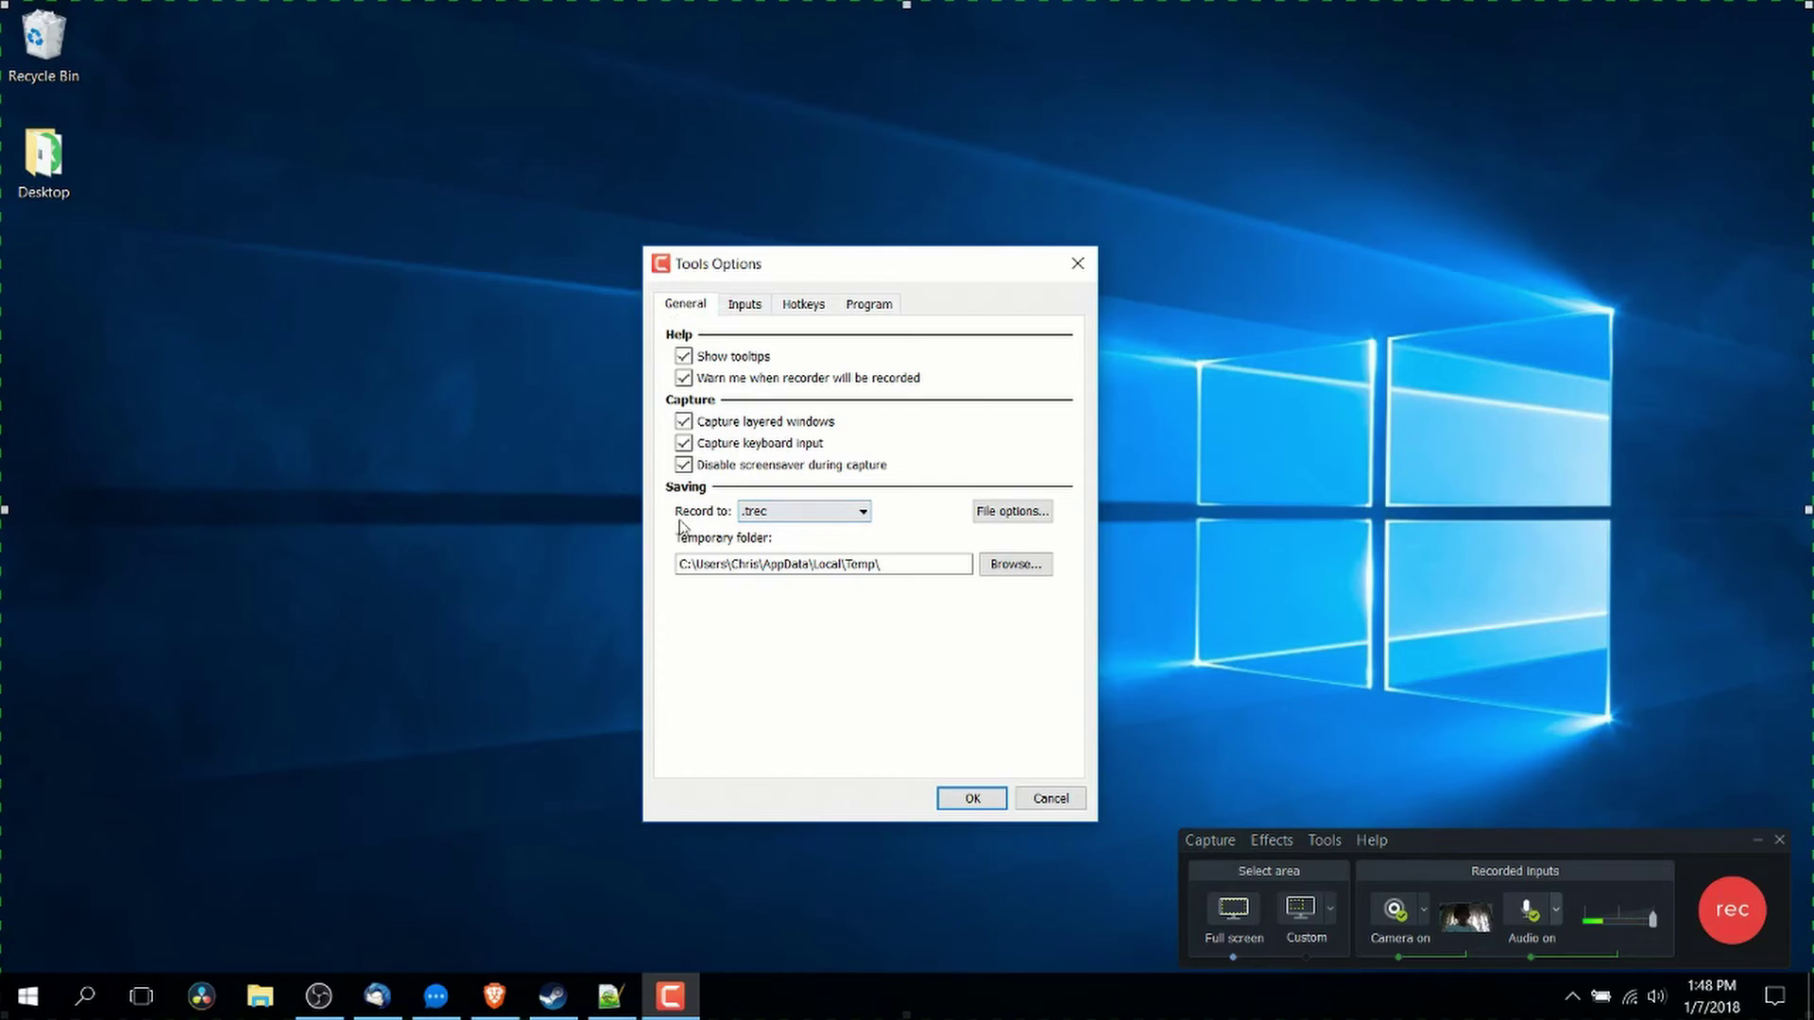
Keep .trec in the Record to format list and confirm the Options with OK
click(794, 515)
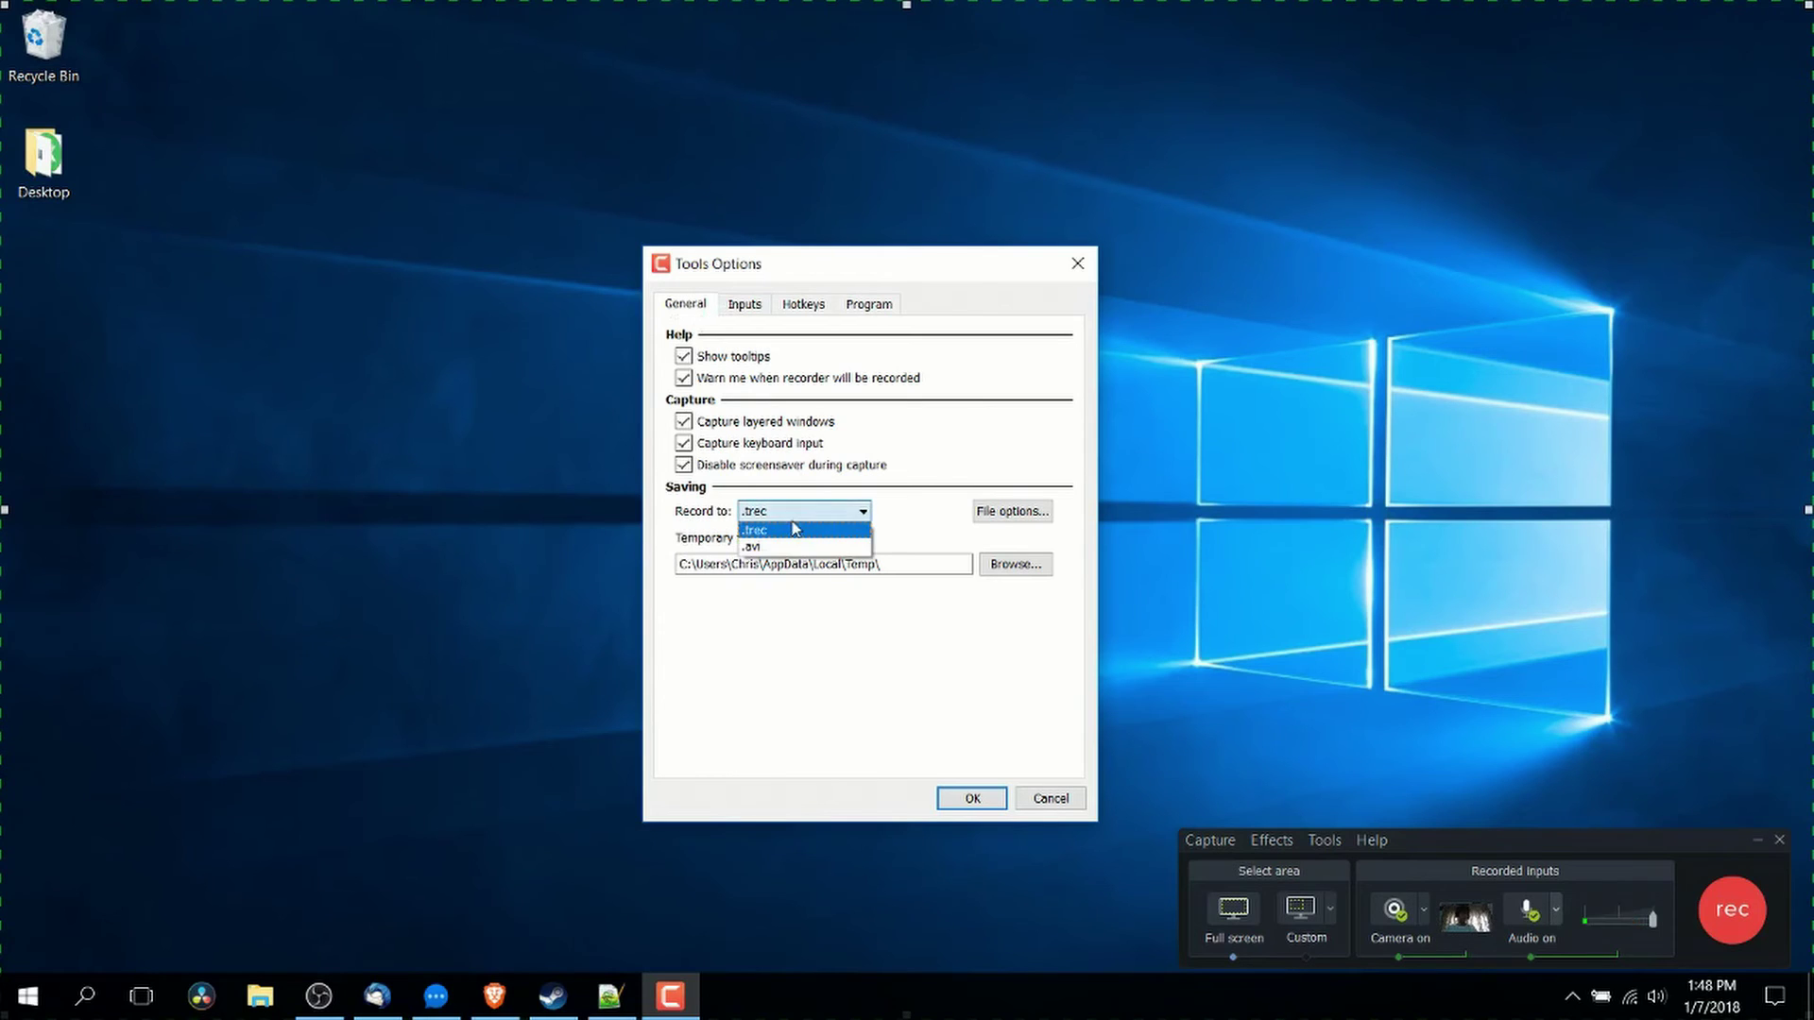
click(818, 529)
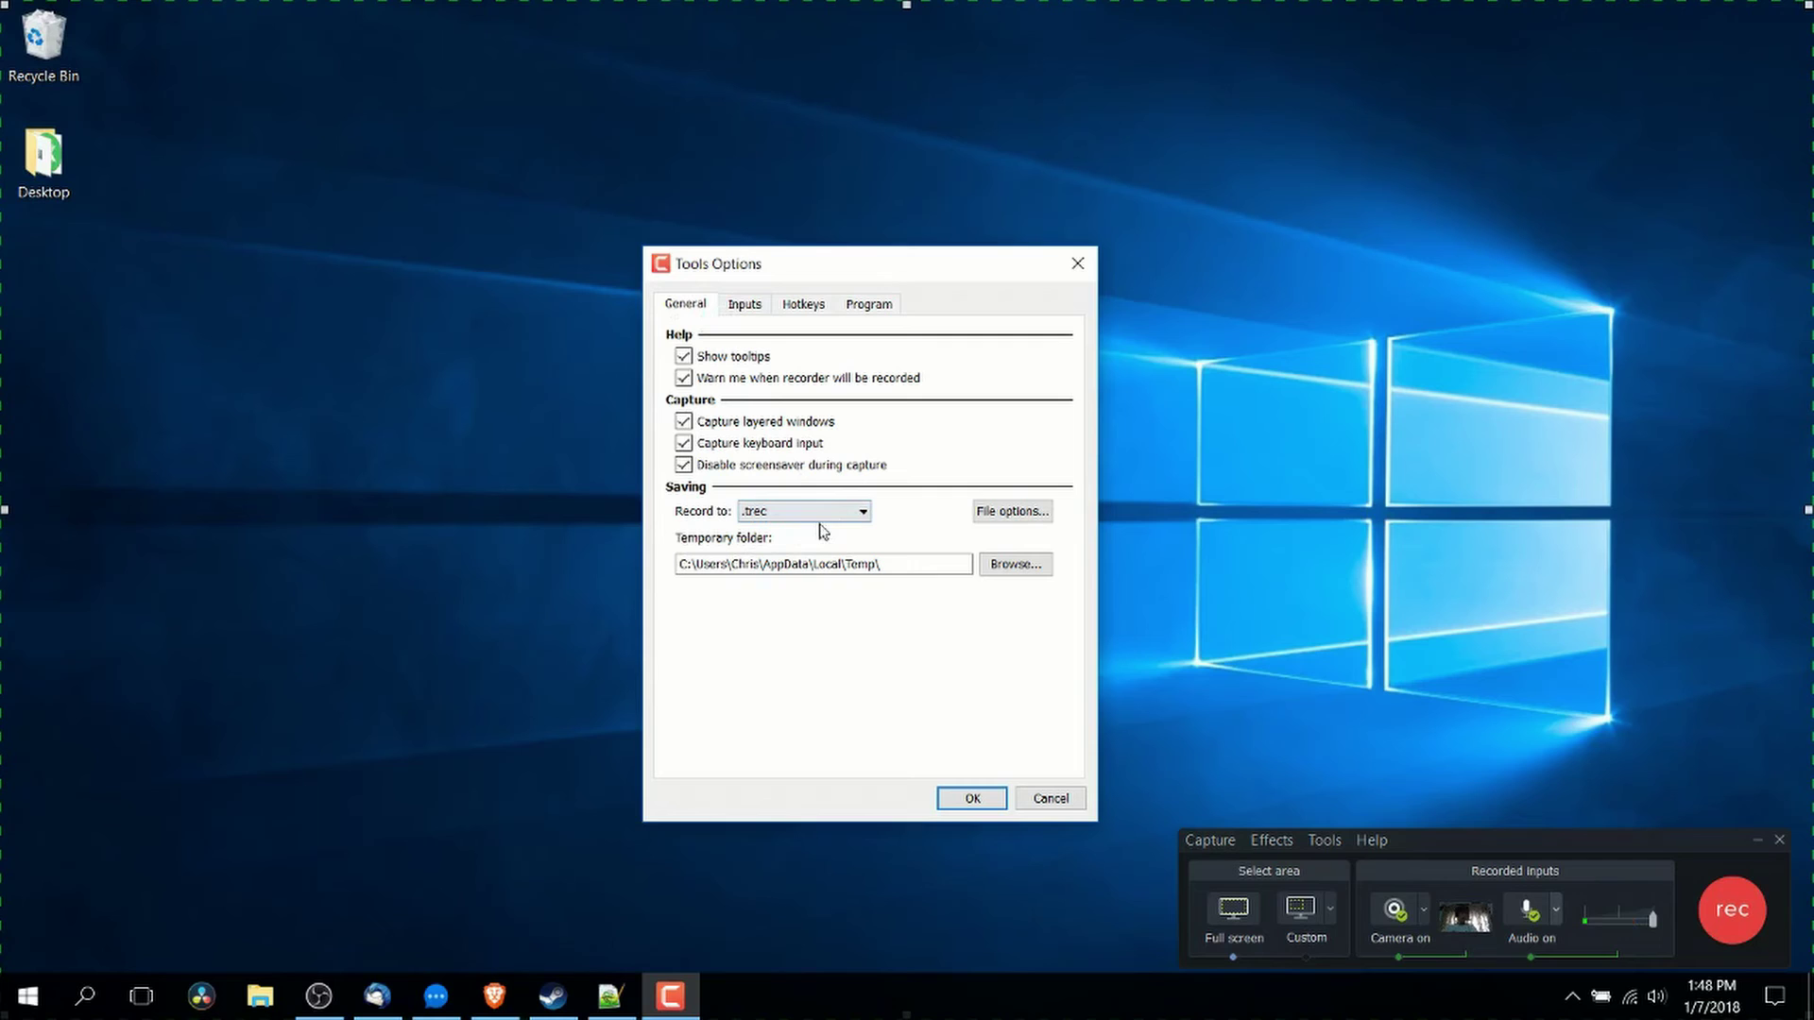
click(868, 519)
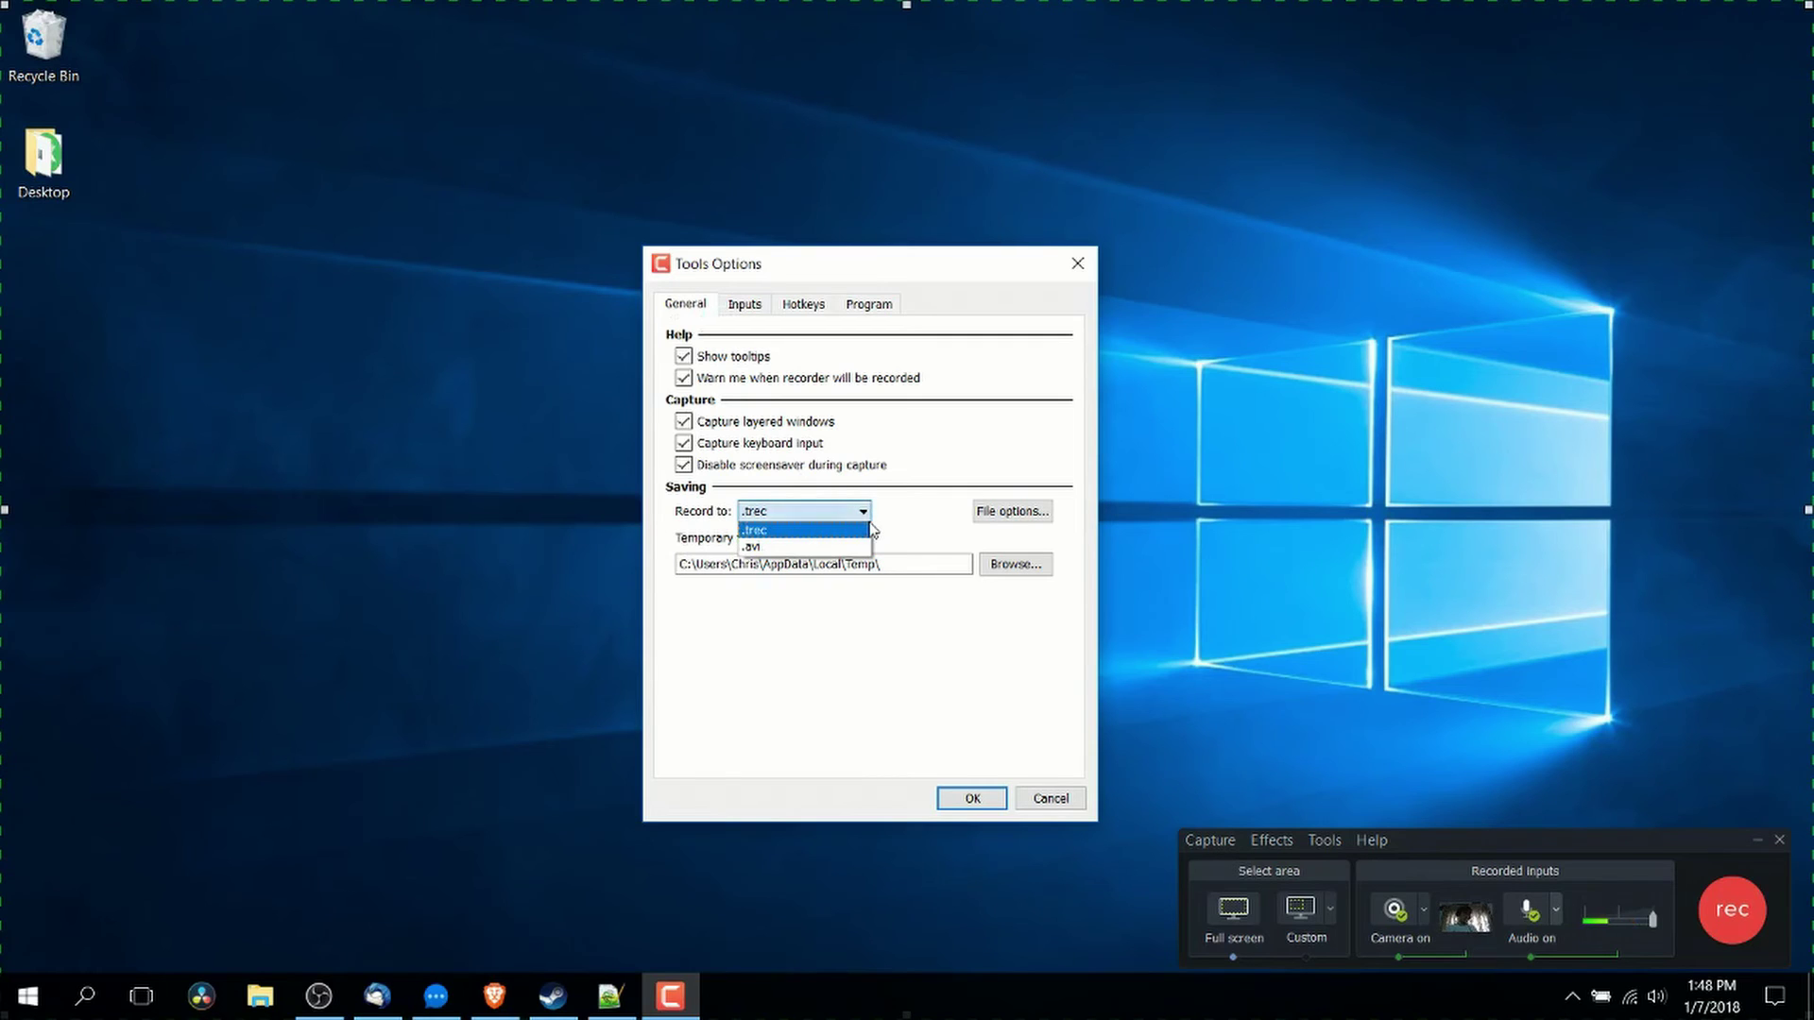
click(870, 528)
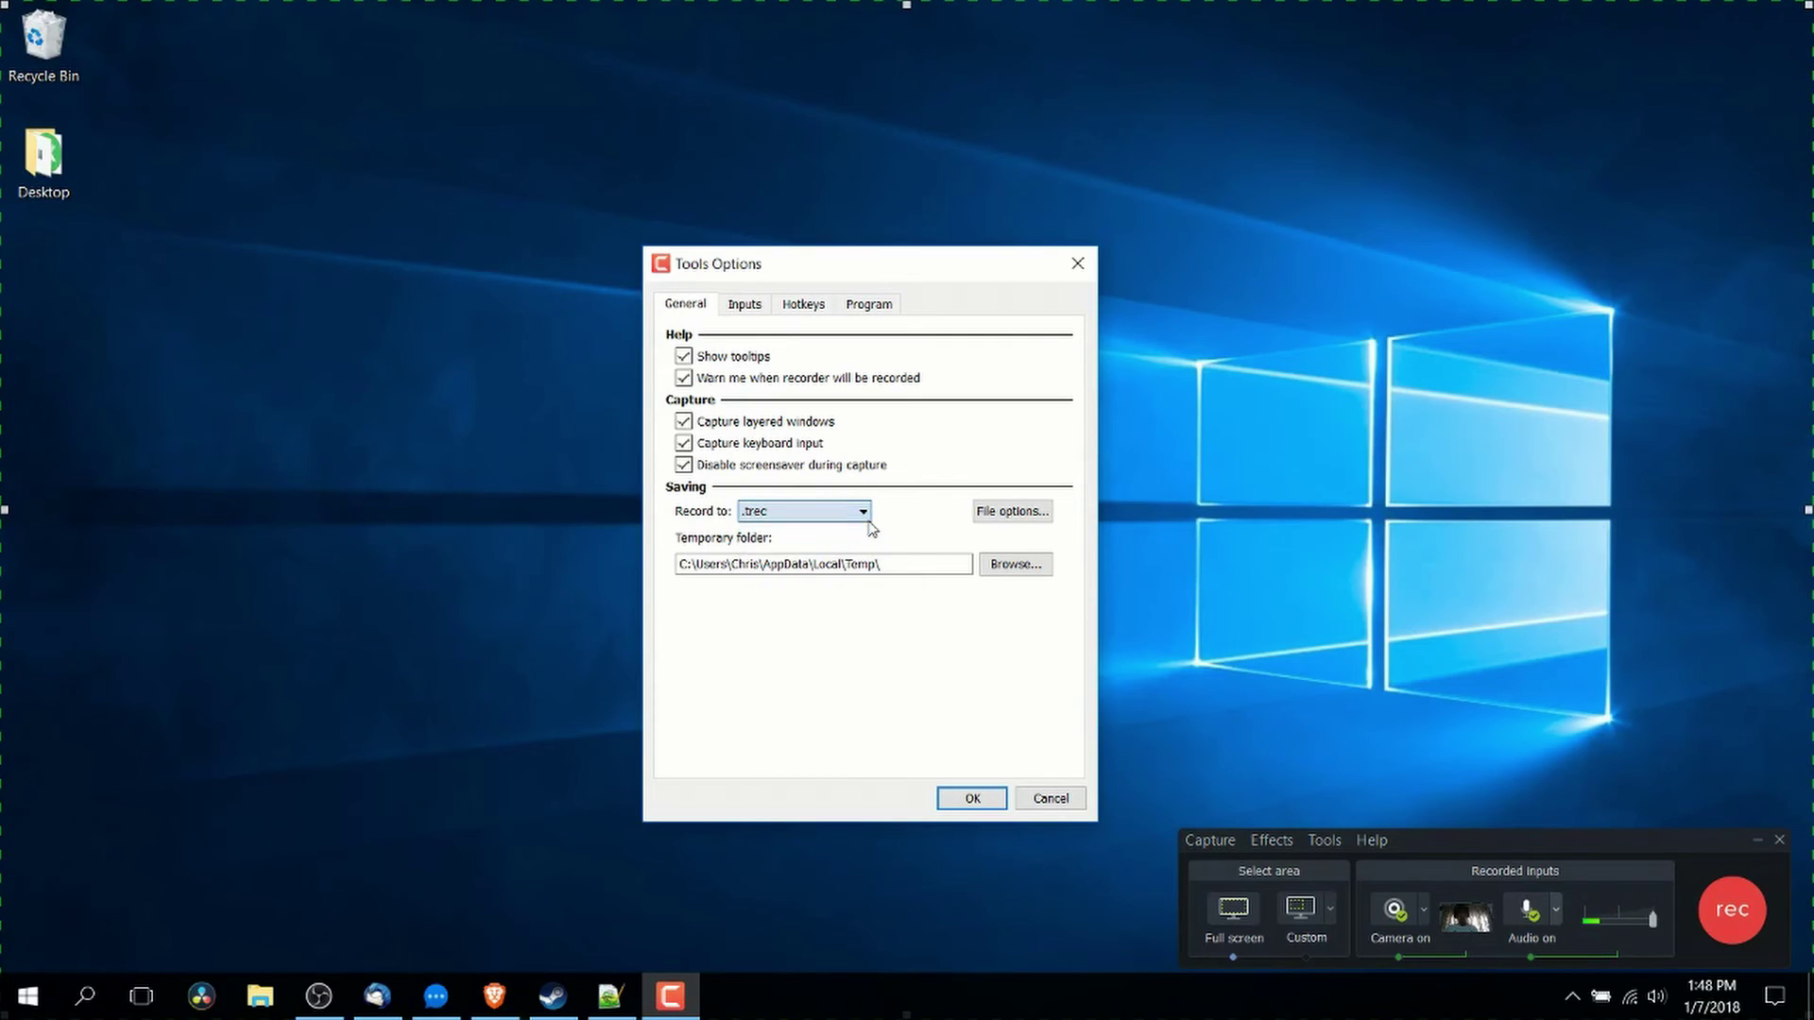
click(866, 519)
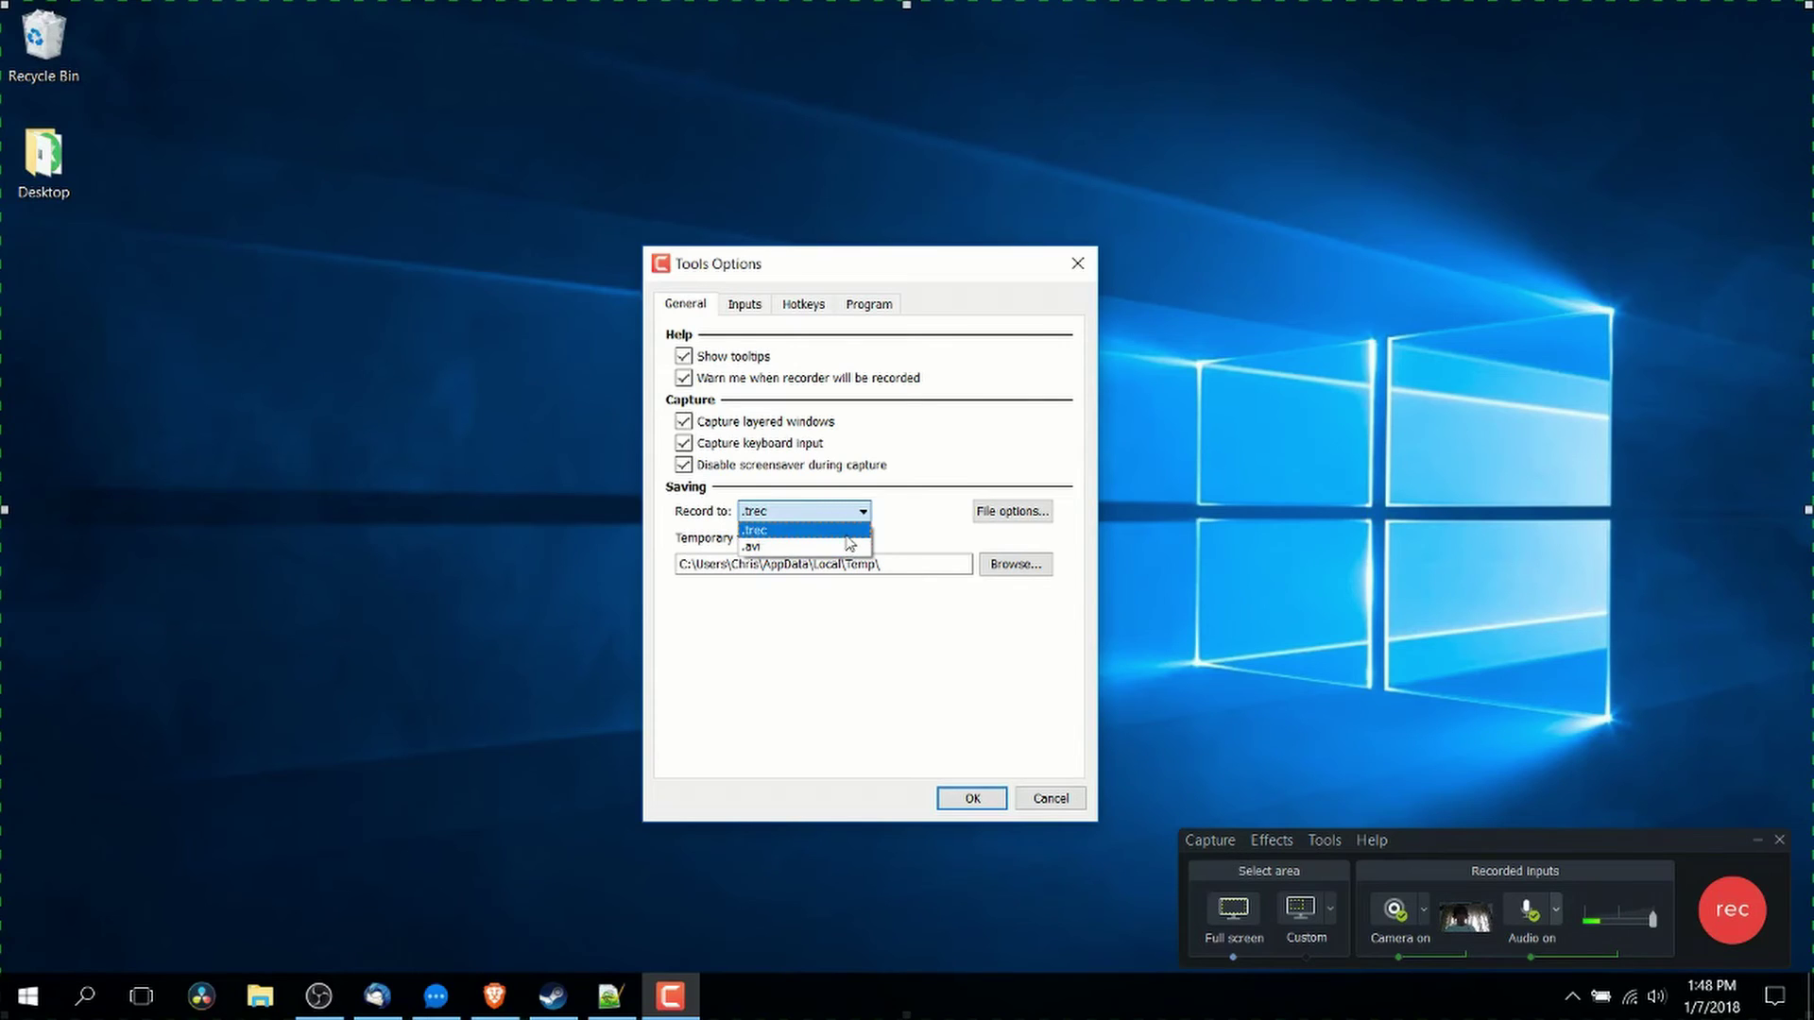
click(848, 536)
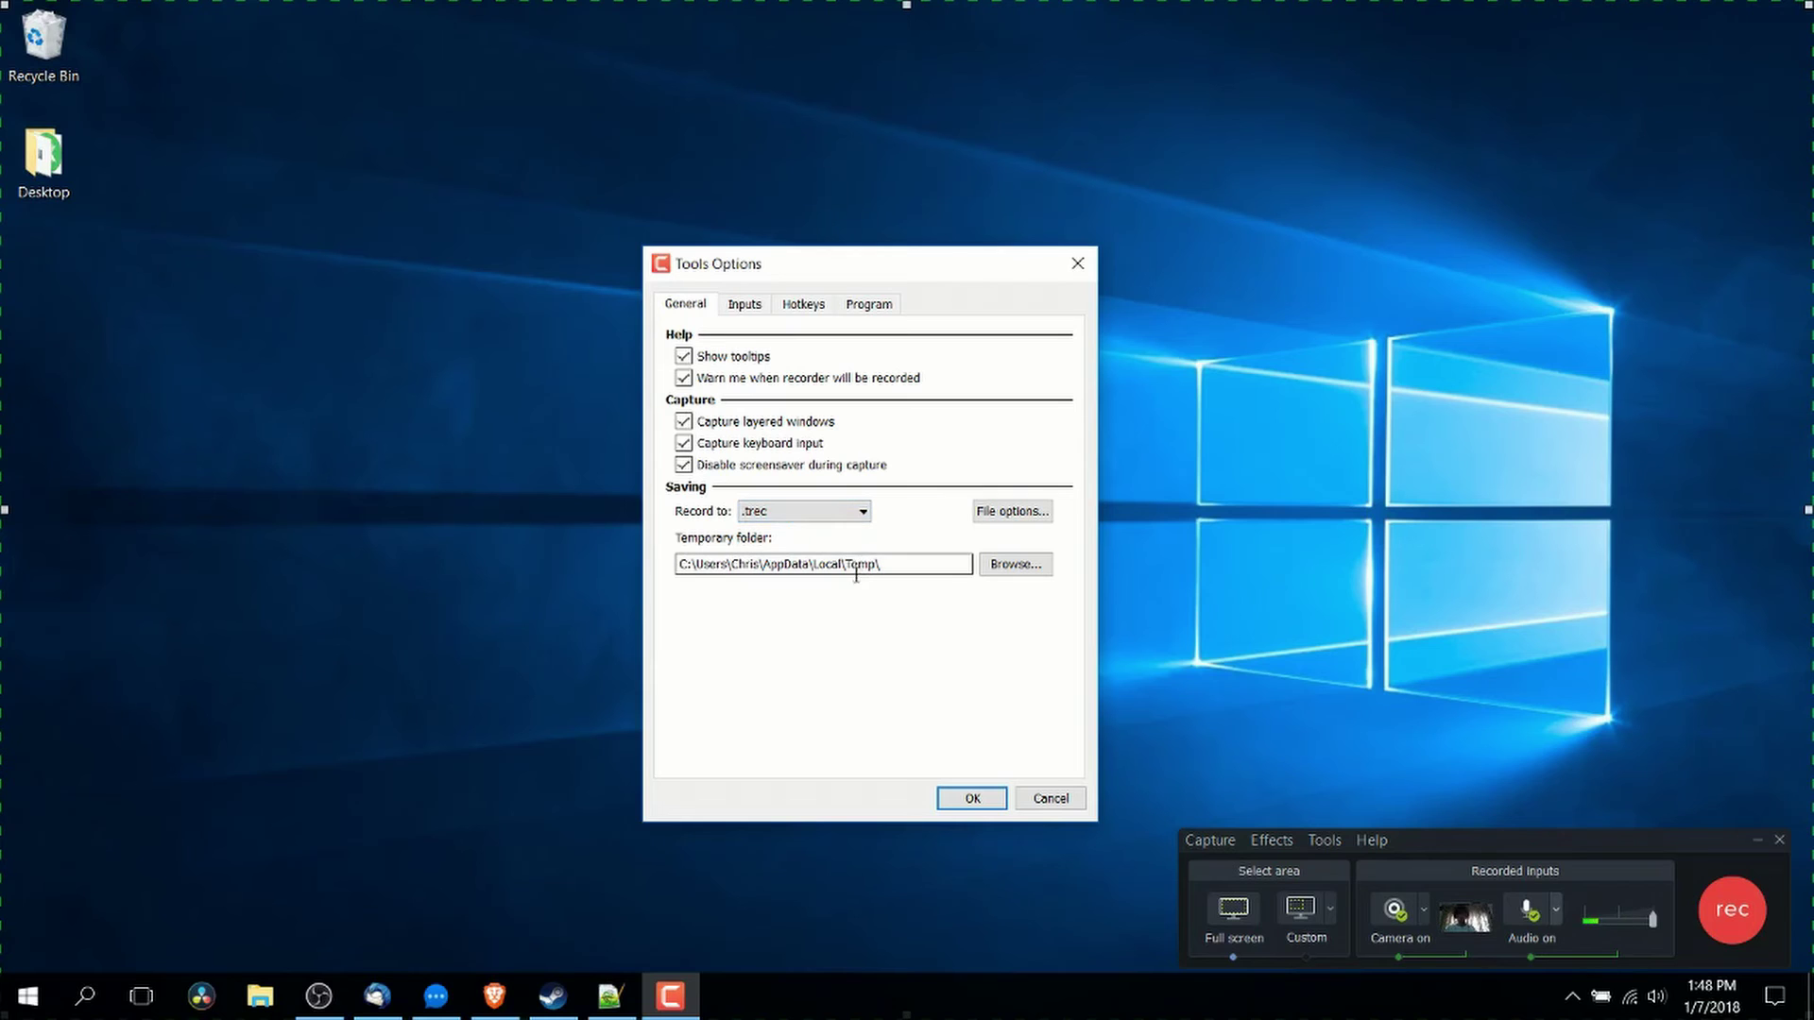
click(1077, 263)
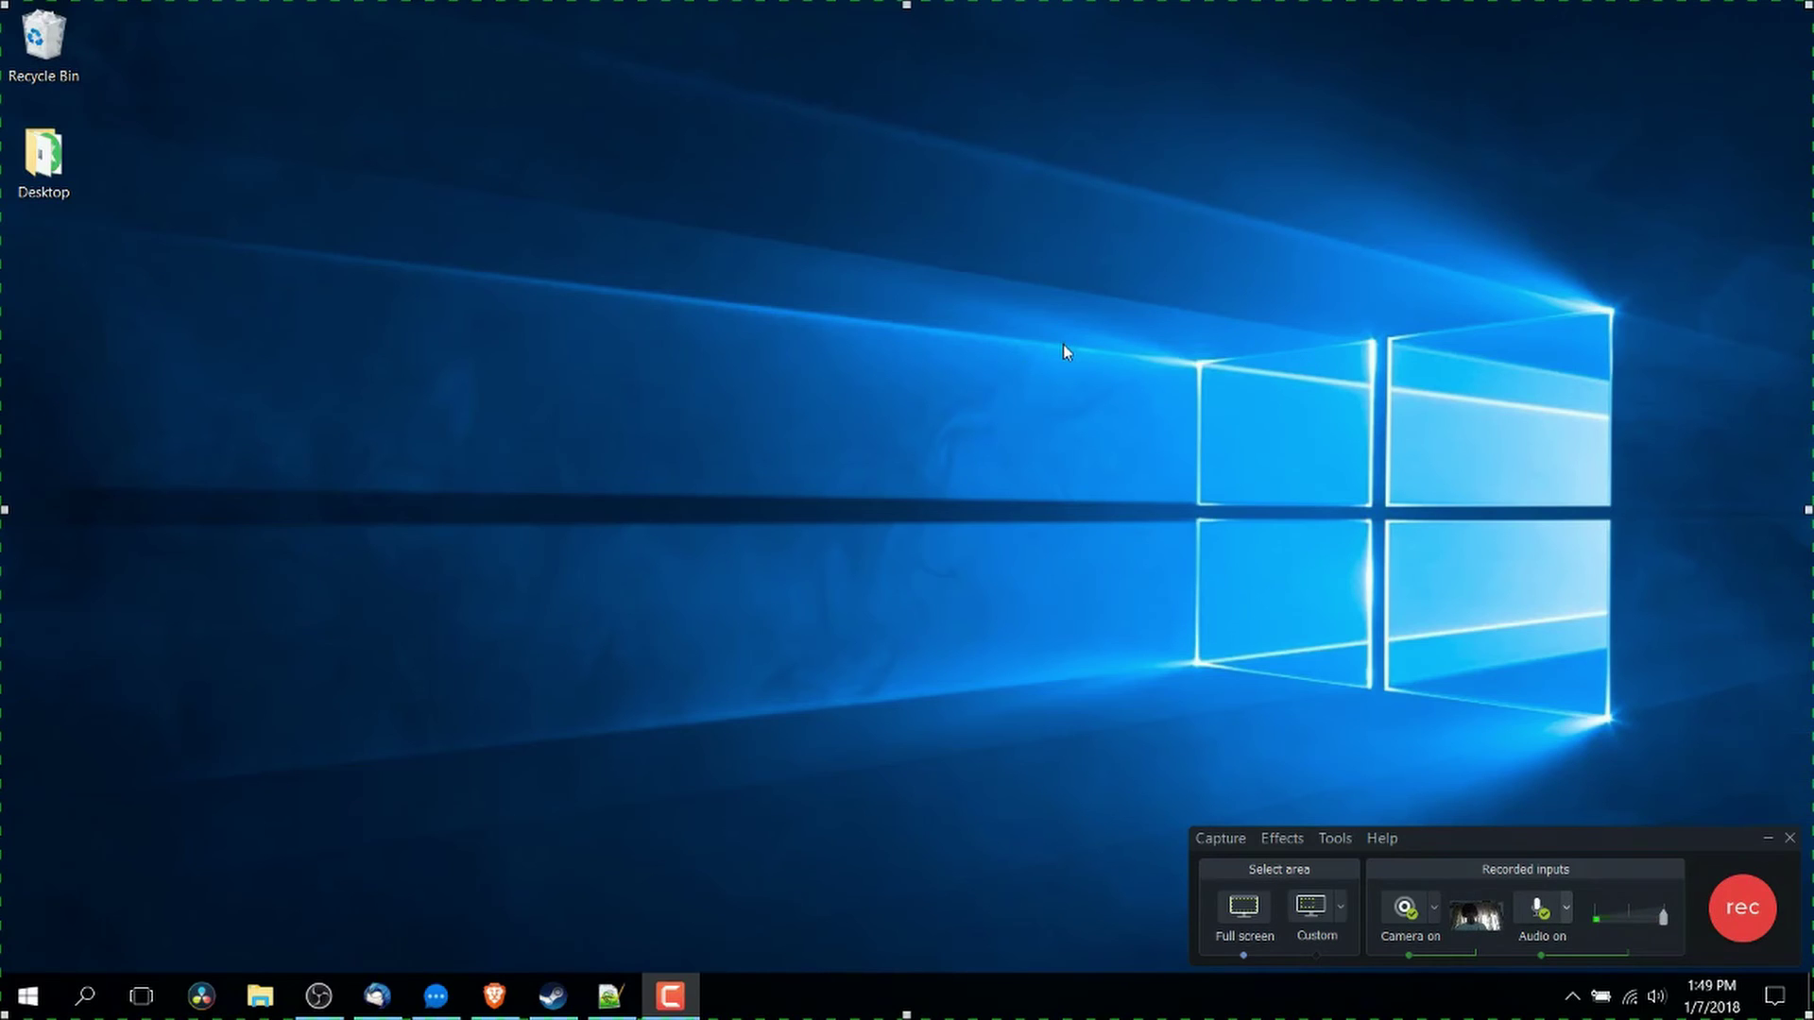
Start the full-screen recording with F9
key(F9)
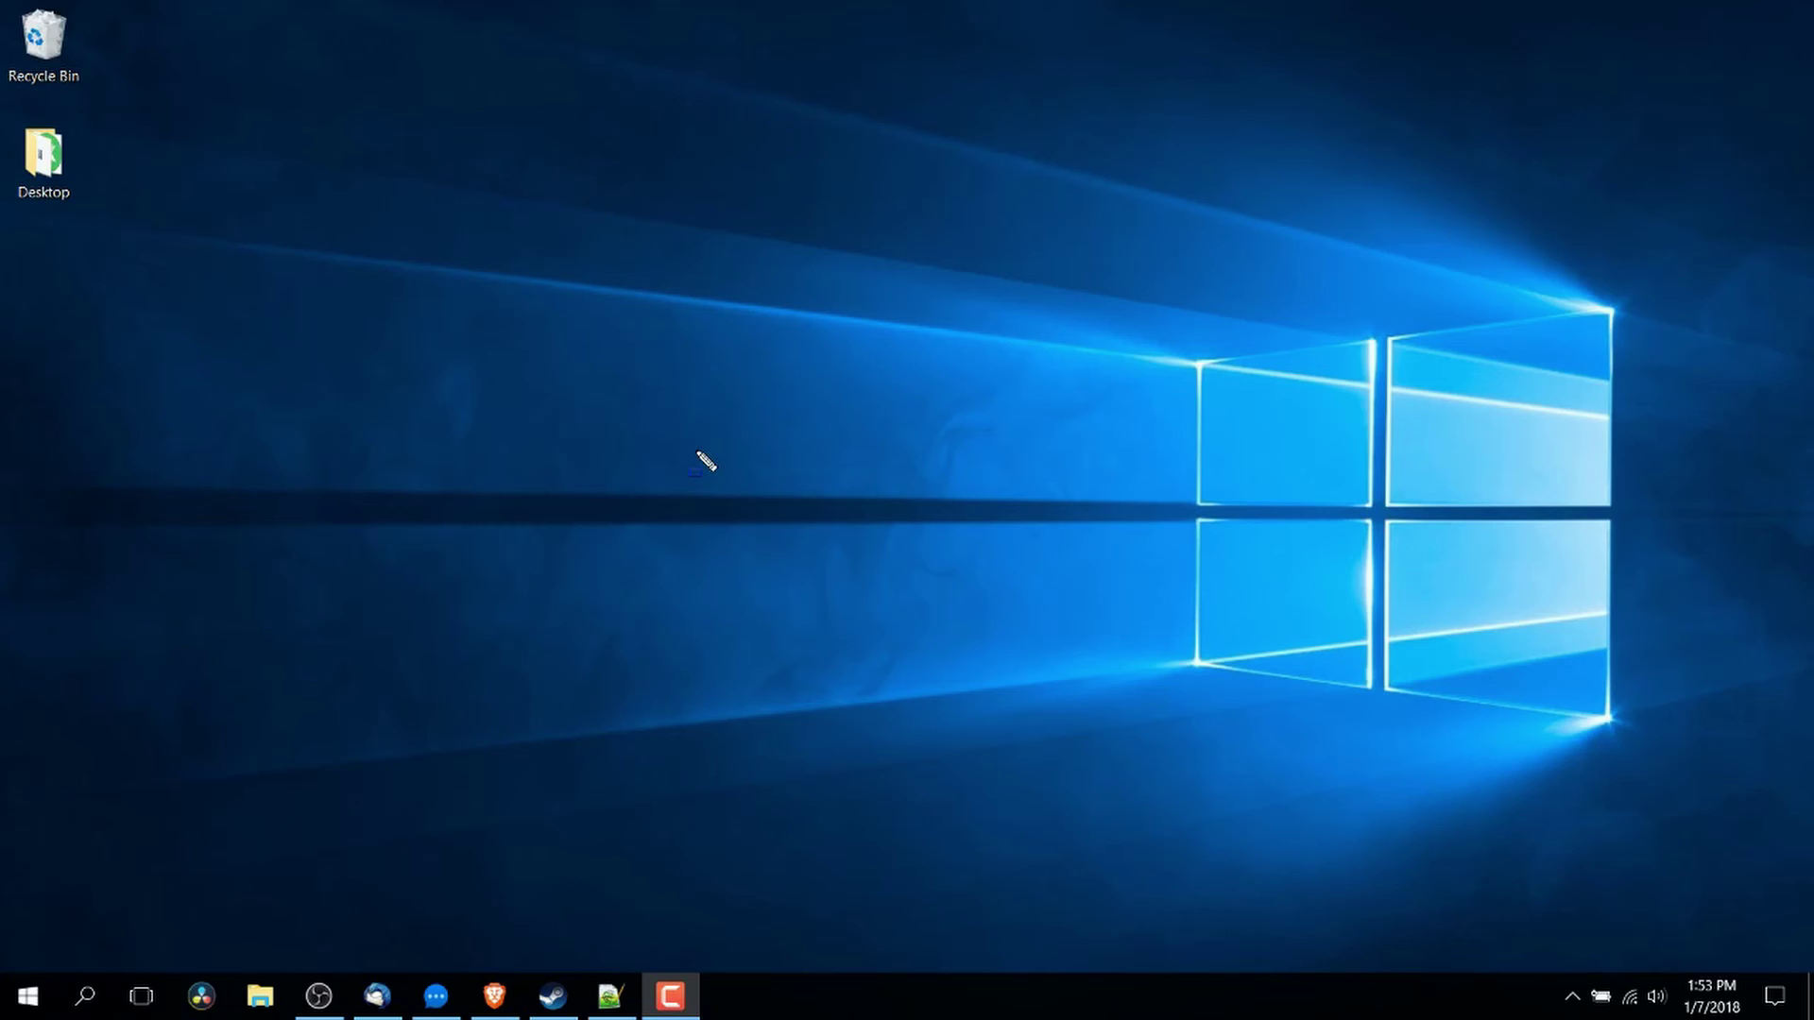
Draw a blue rectangle frame left of centre and a second one overlapping below-right
mouse_move(477, 308)
mouse_down()
mouse_move(507, 312)
mouse_move(652, 466)
mouse_move(737, 523)
mouse_up()
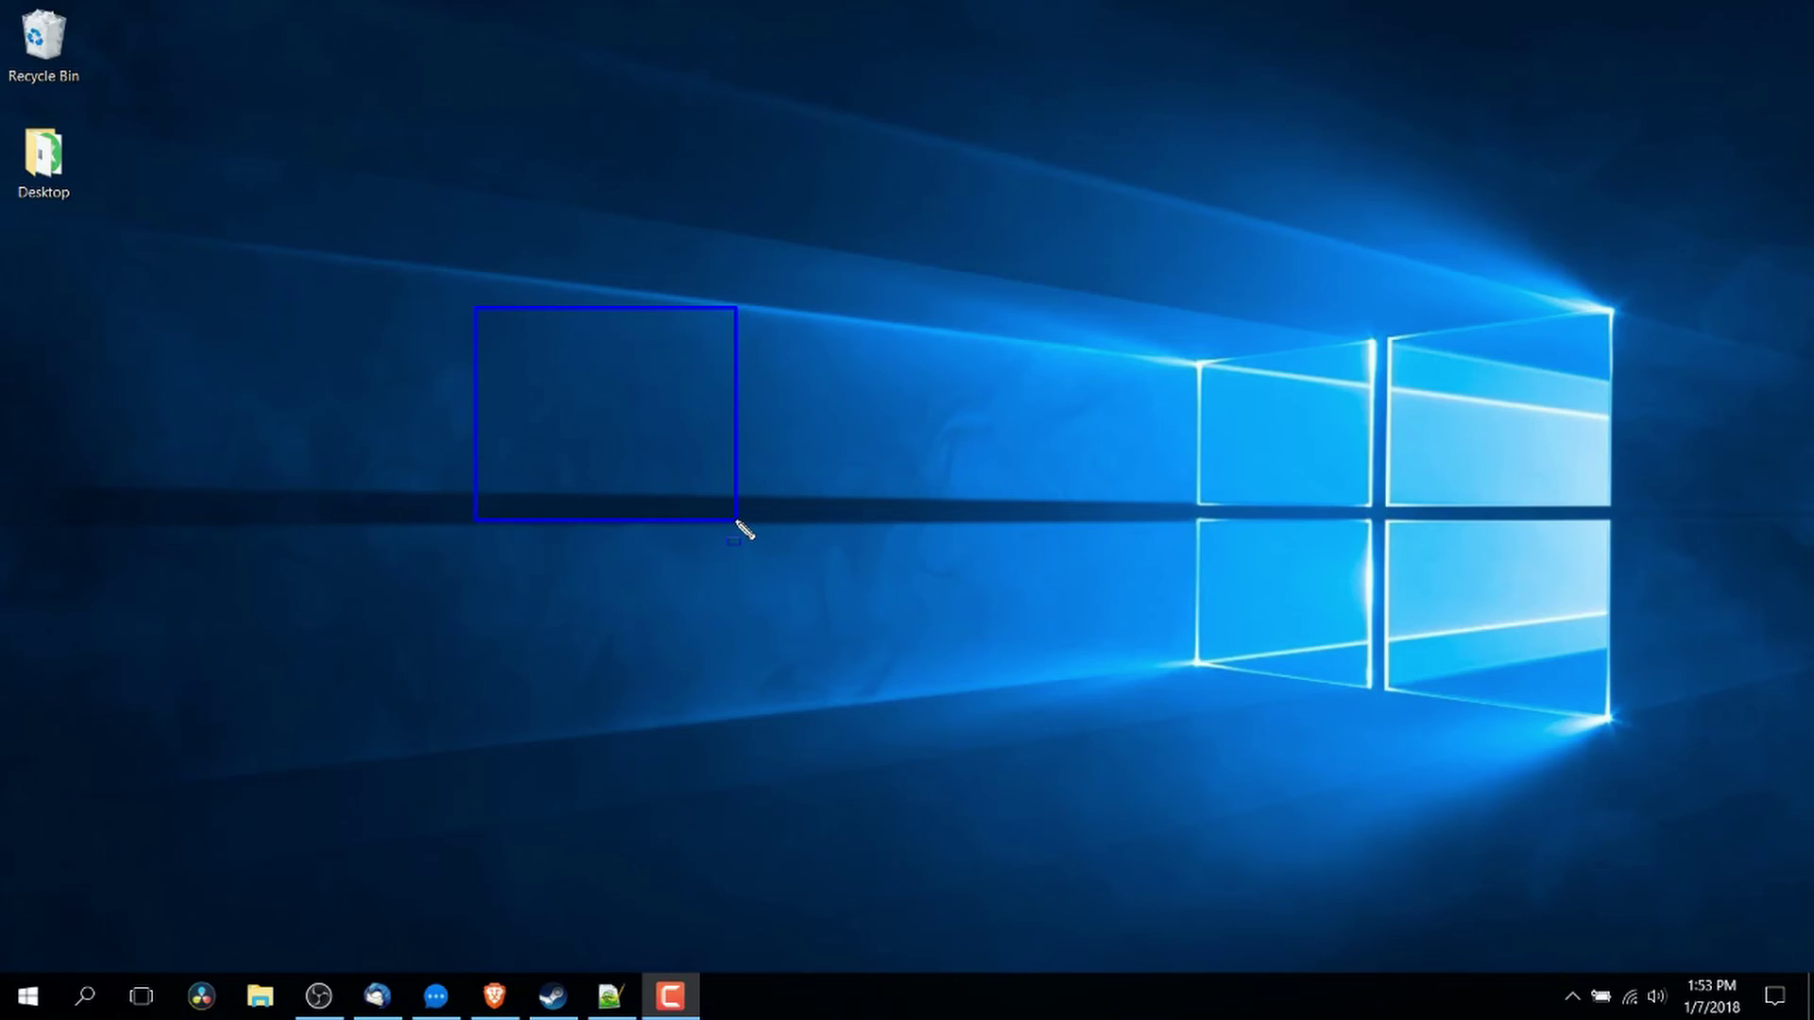
drag(753, 388, 1061, 654)
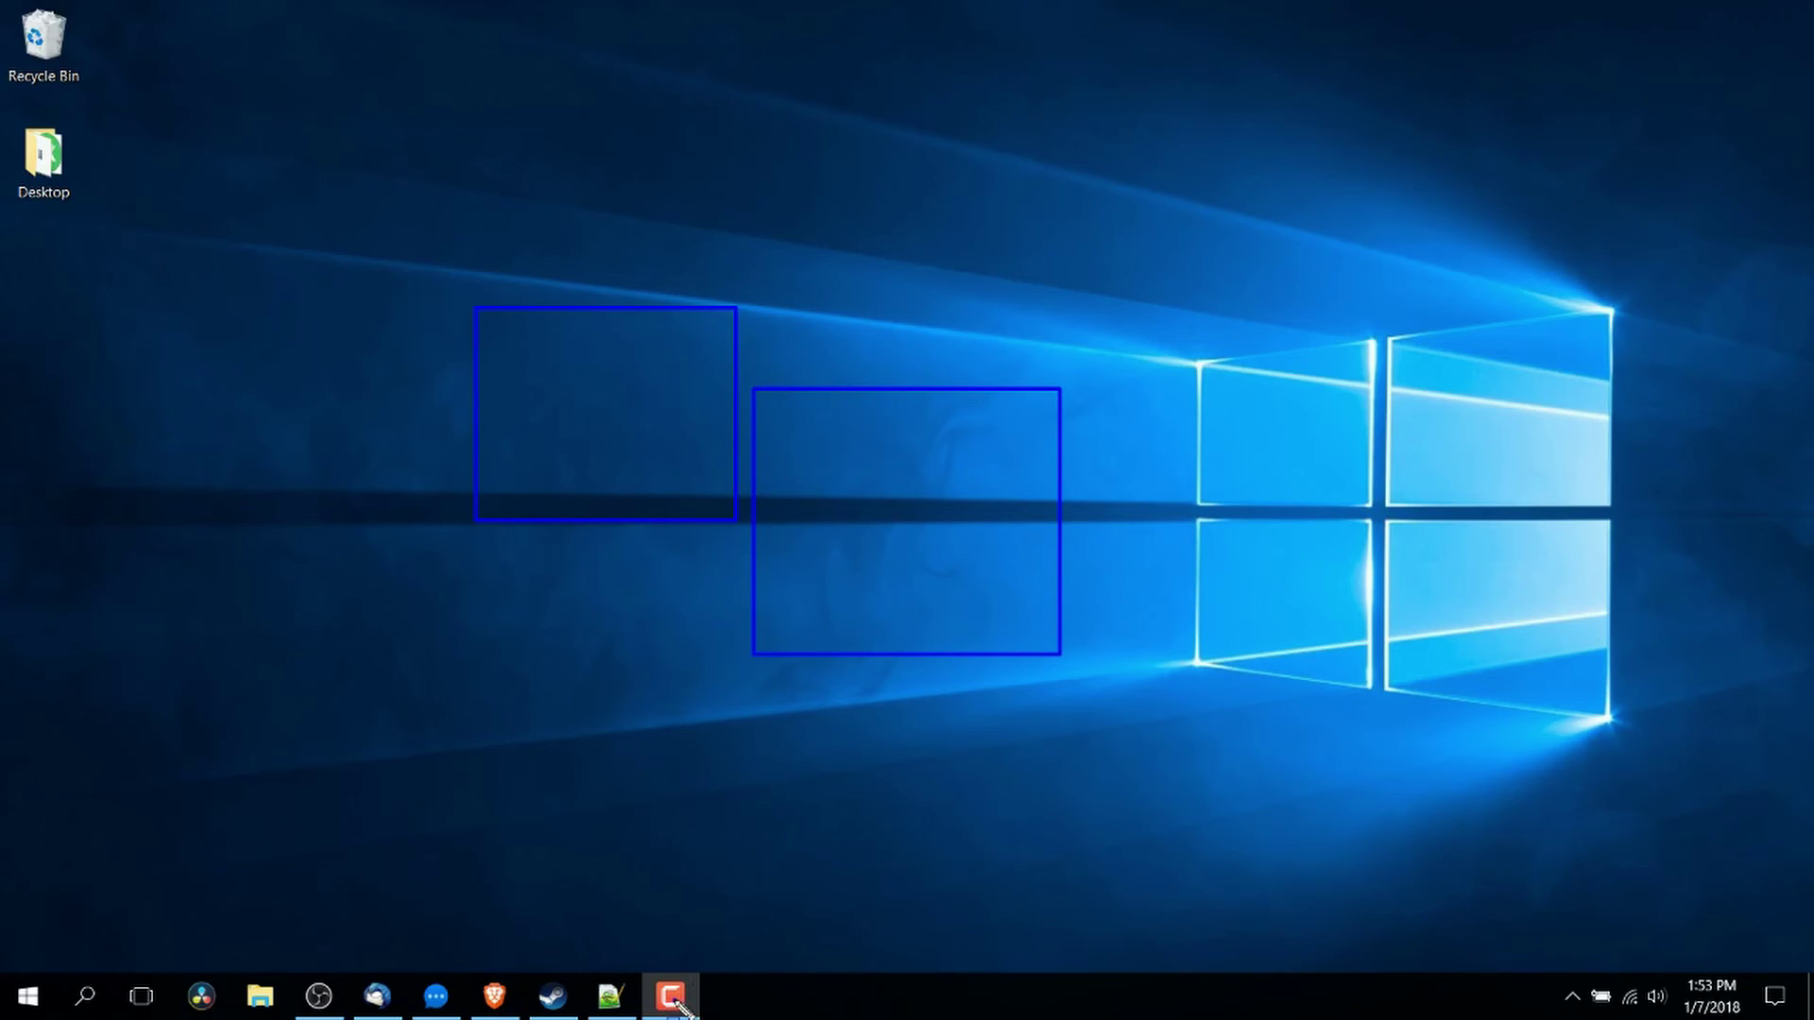
Clear the rectangles with Esc and move the restored recorder panel toward the bottom centre
key(Escape)
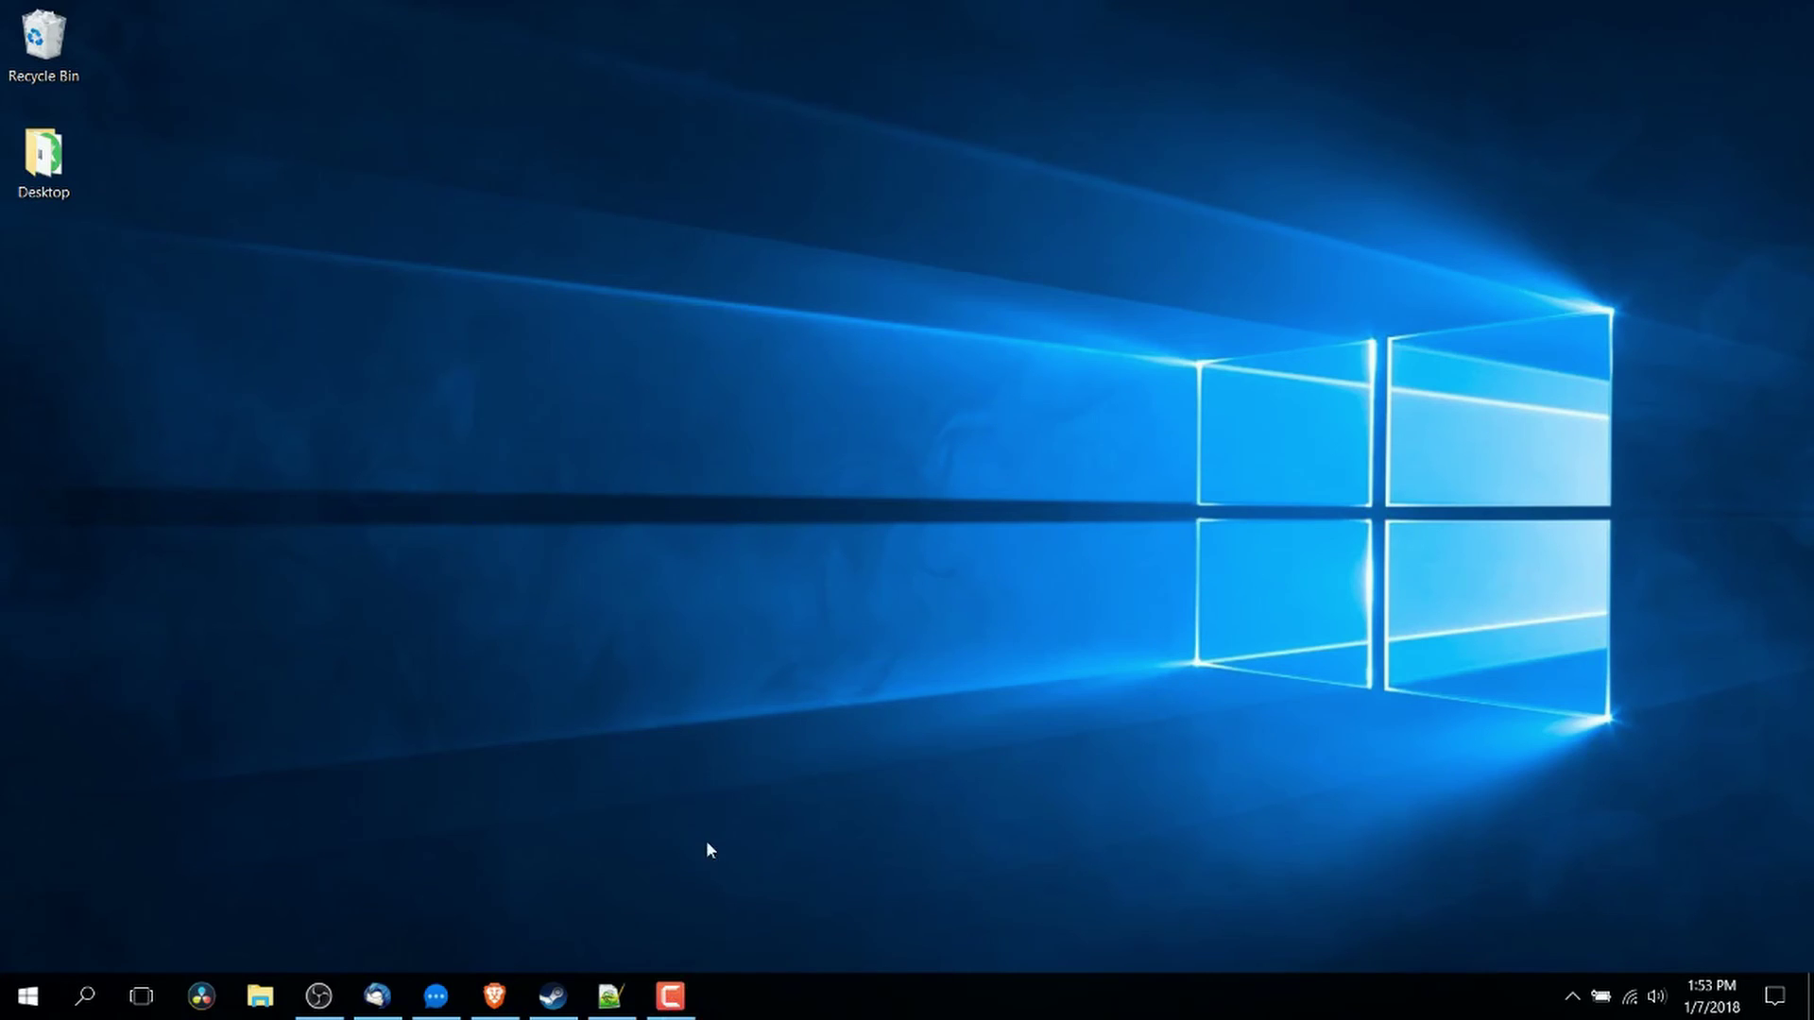
click(671, 999)
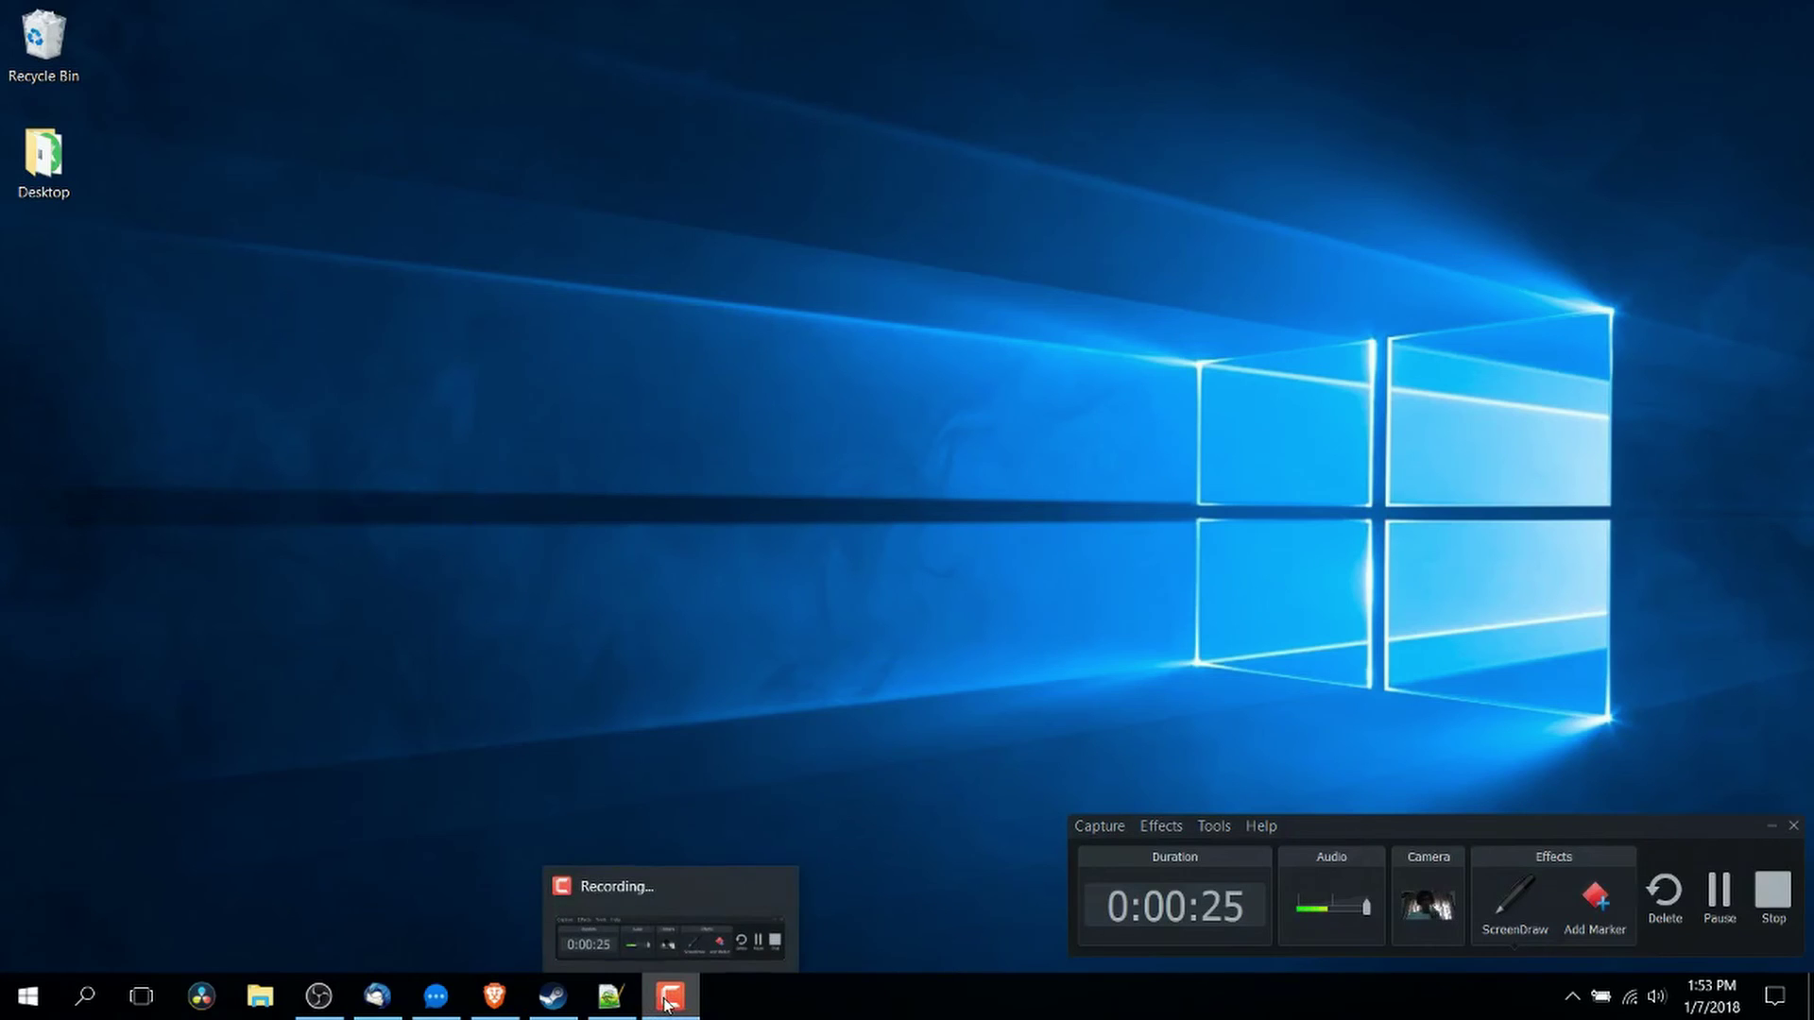
mouse_move(668, 1001)
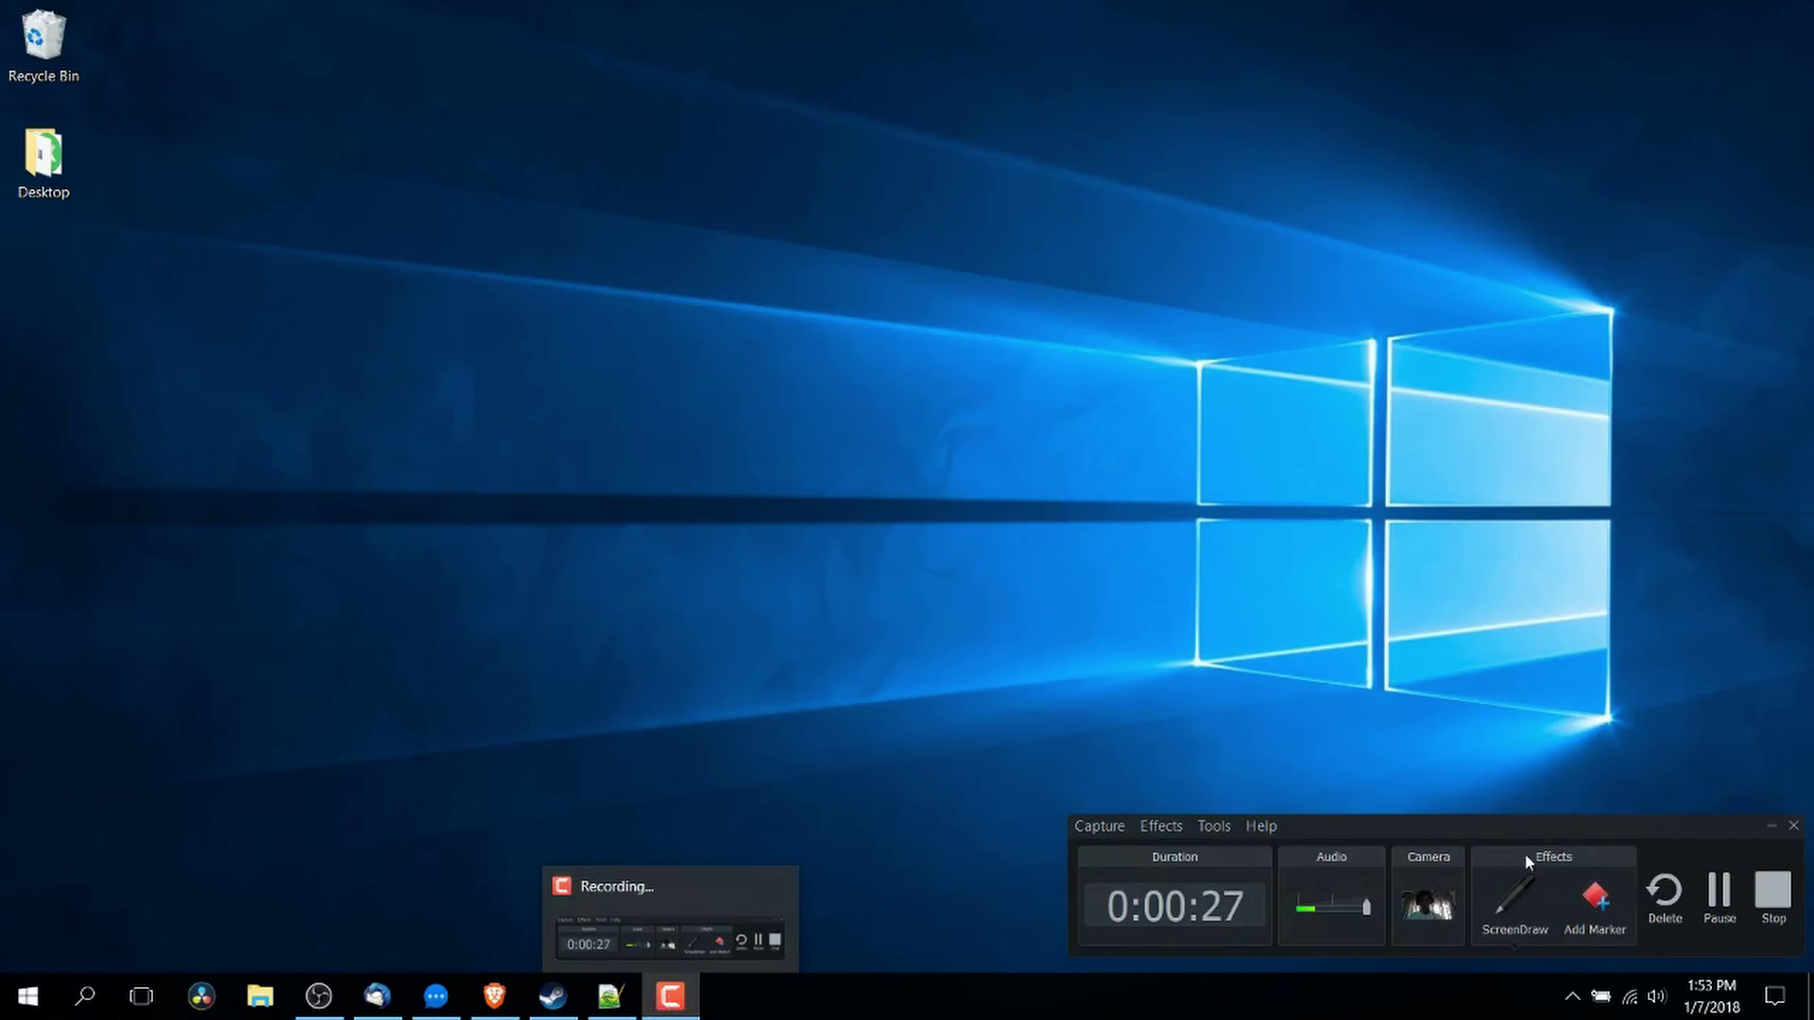
drag(1507, 828, 1143, 700)
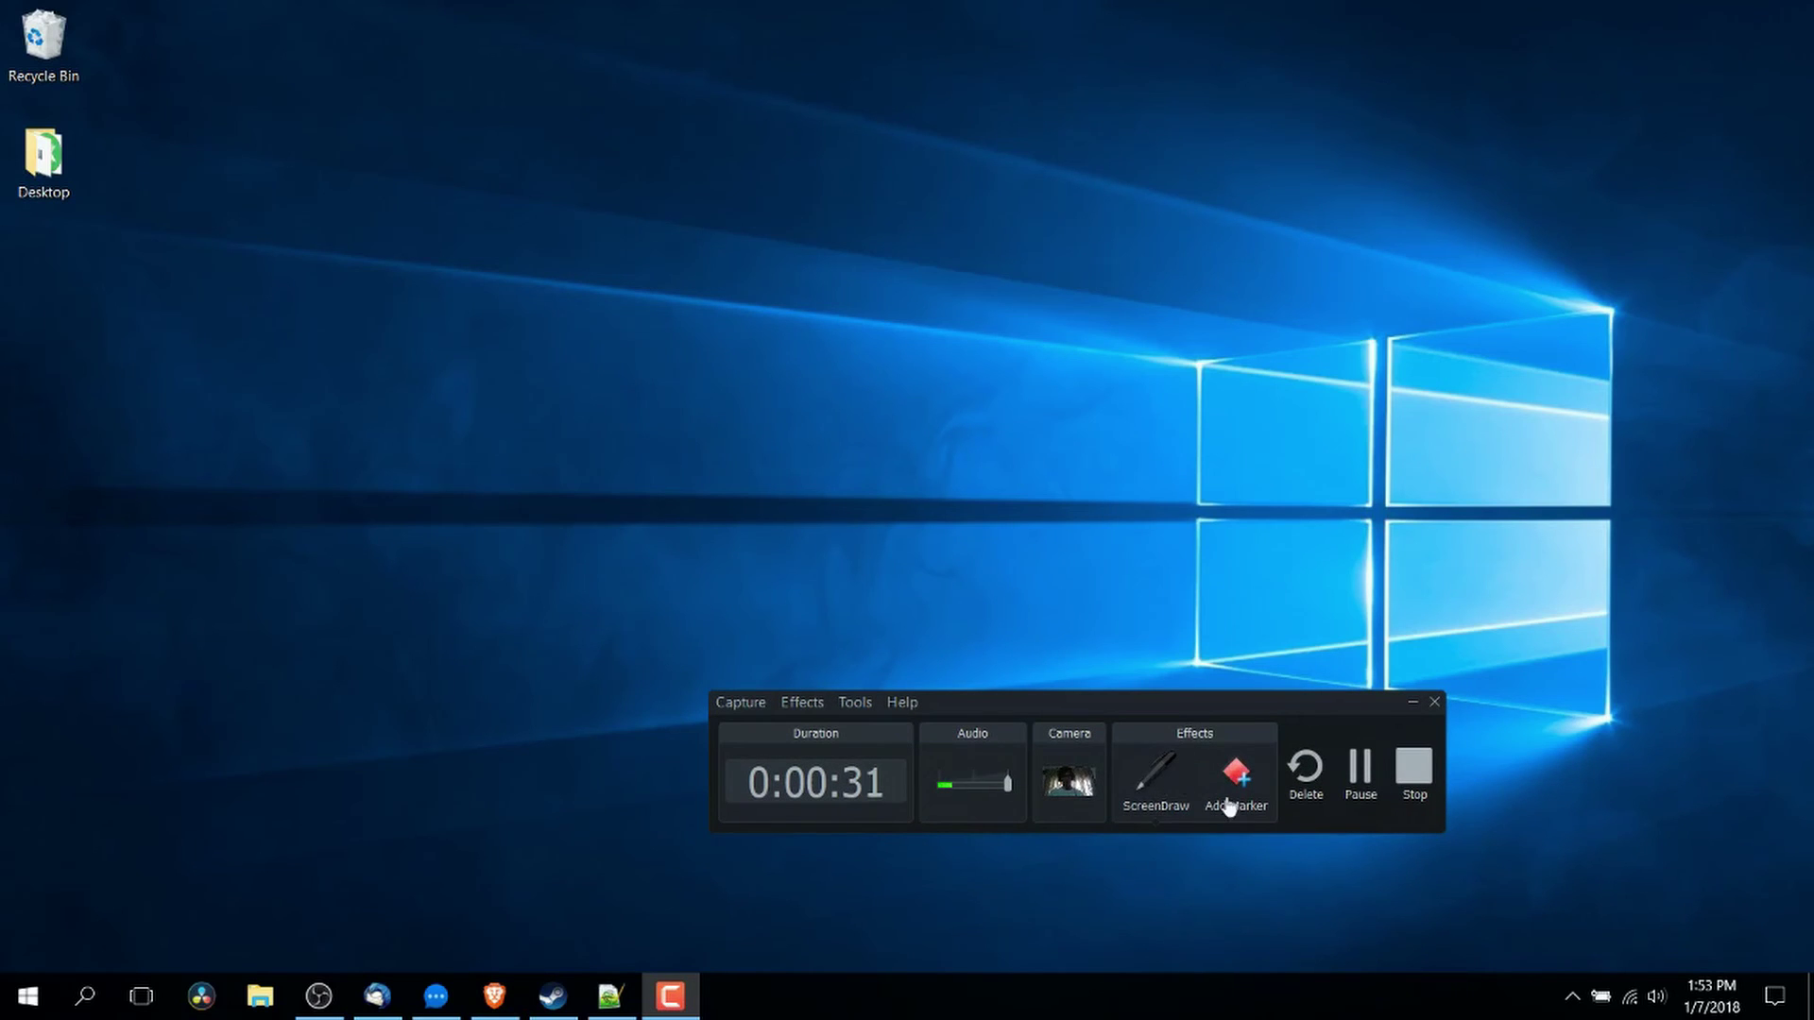
drag(1222, 711, 1269, 734)
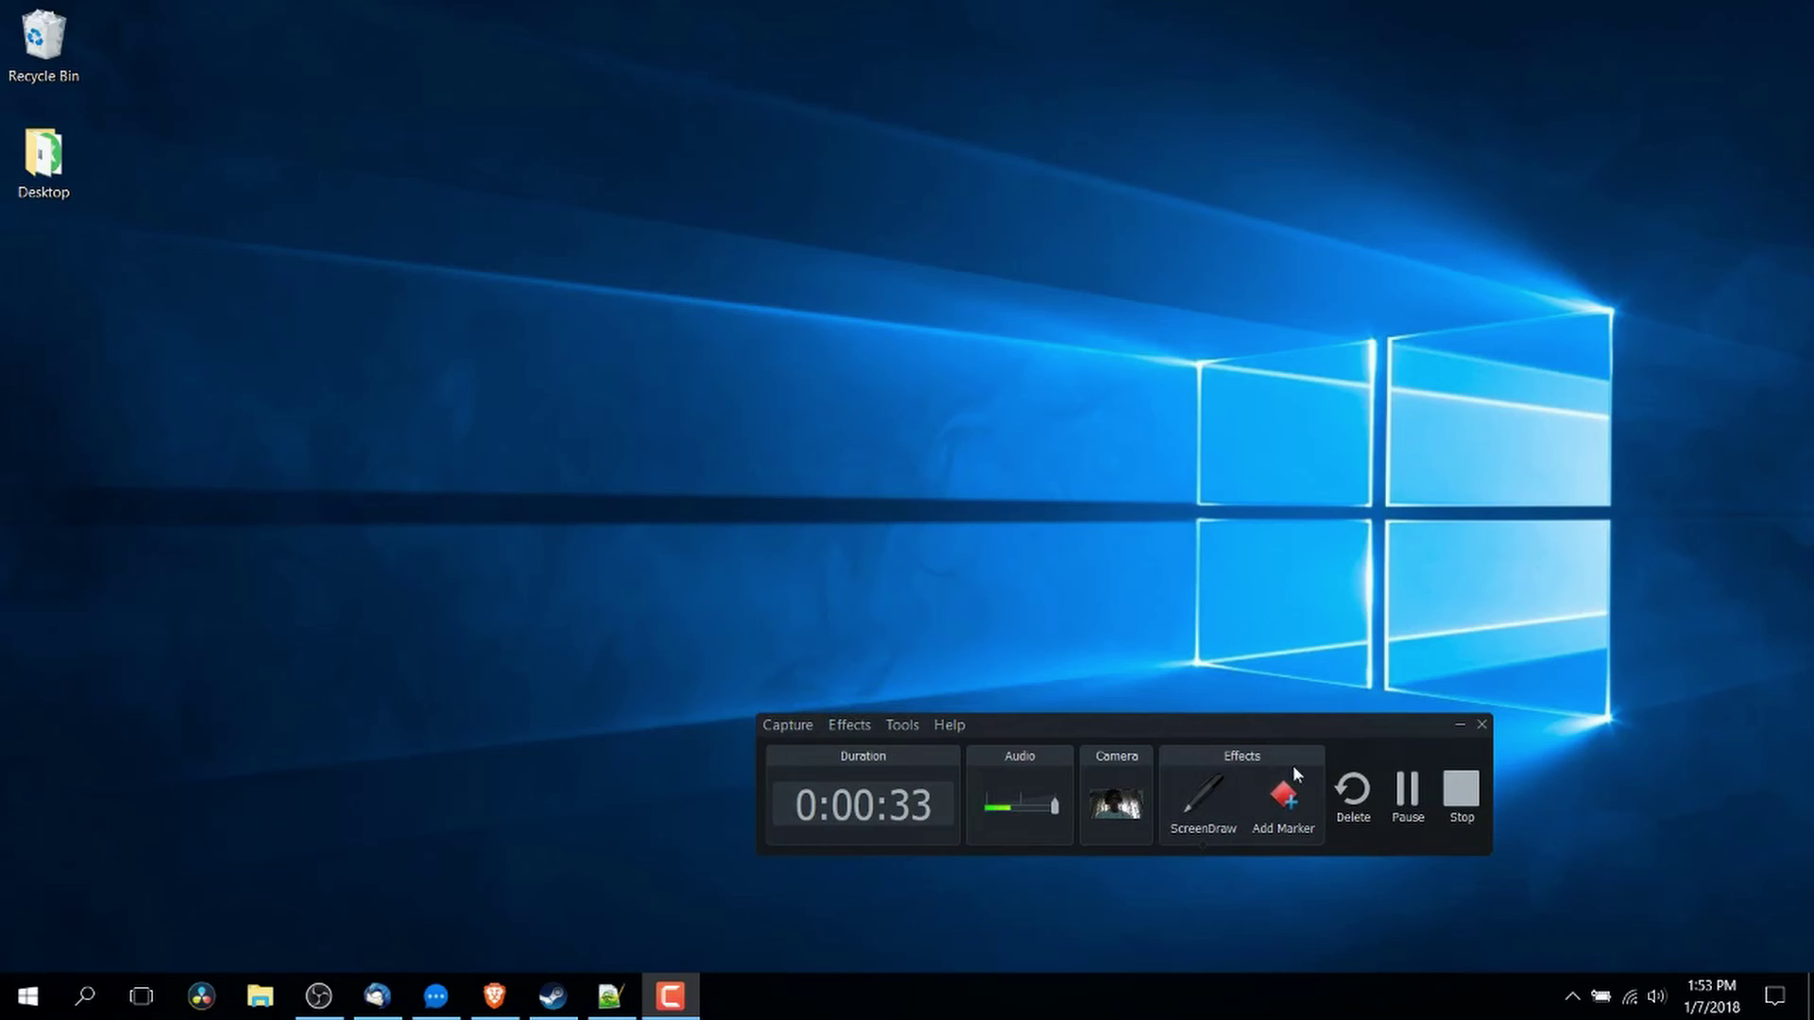
Set the ScreenDraw tool to Ellipse and draw a blue ellipse on the upper-left desktop
click(1203, 796)
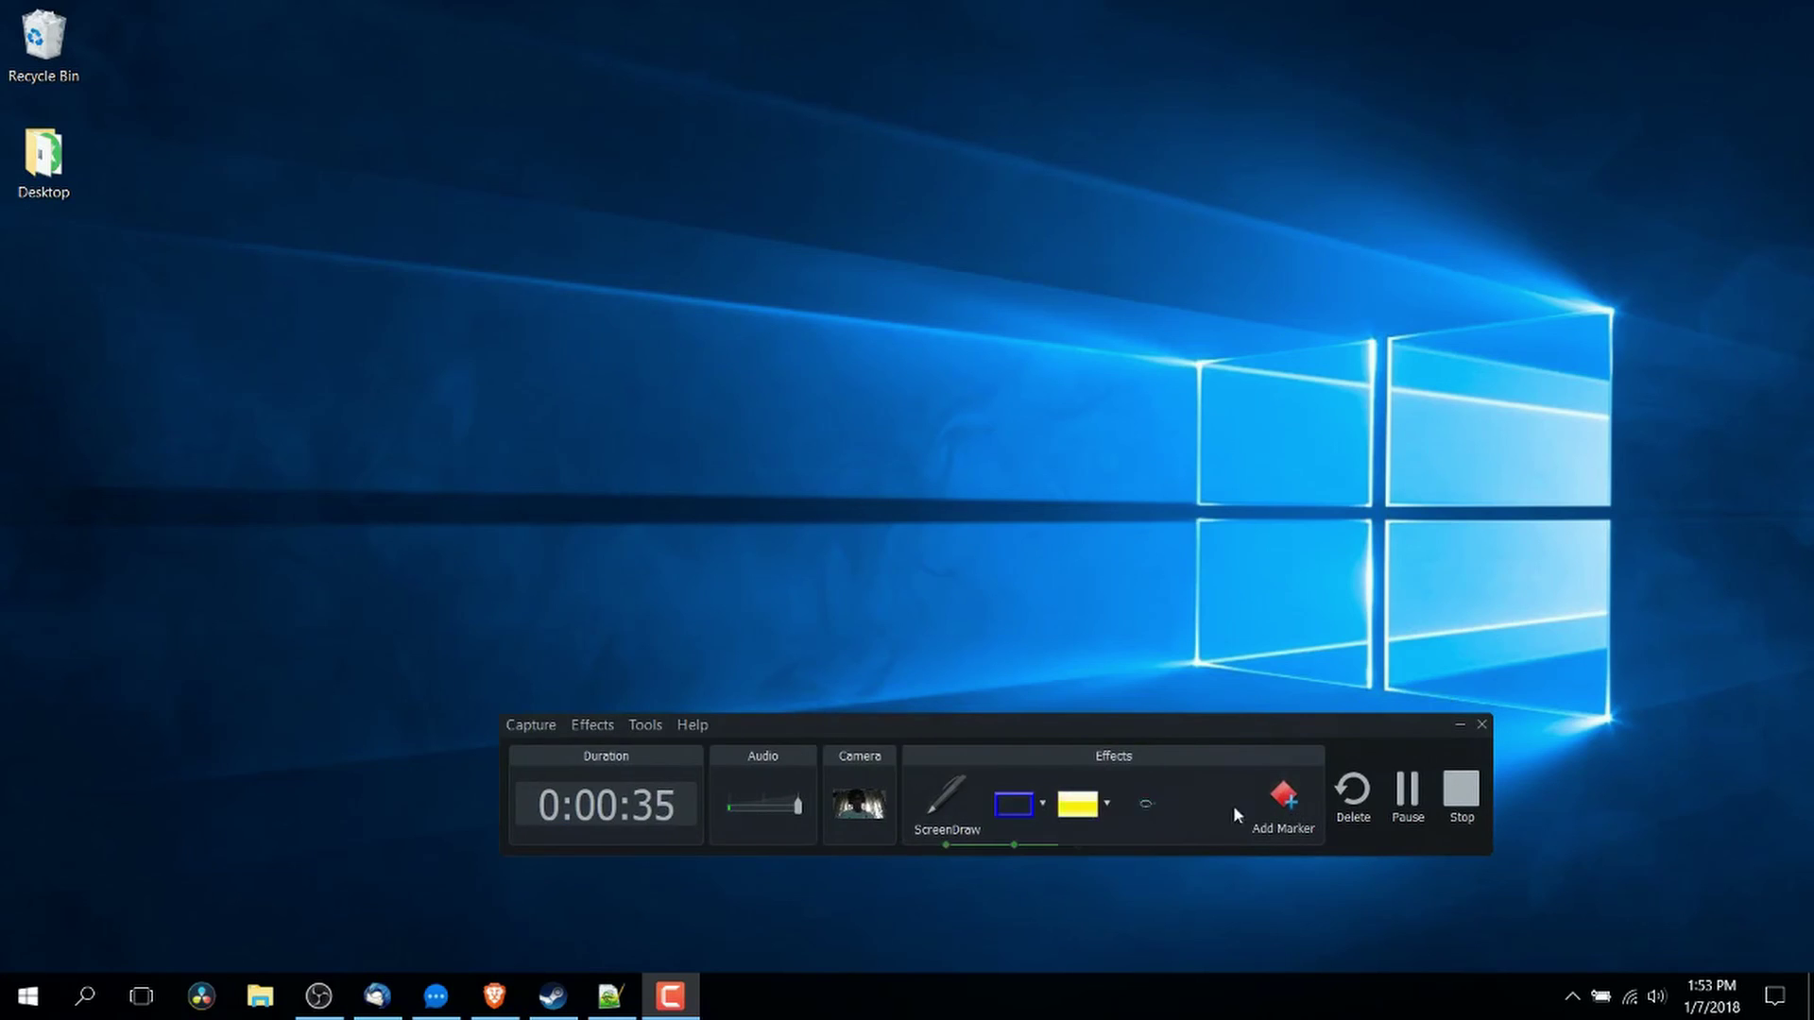
drag(1216, 723, 1365, 824)
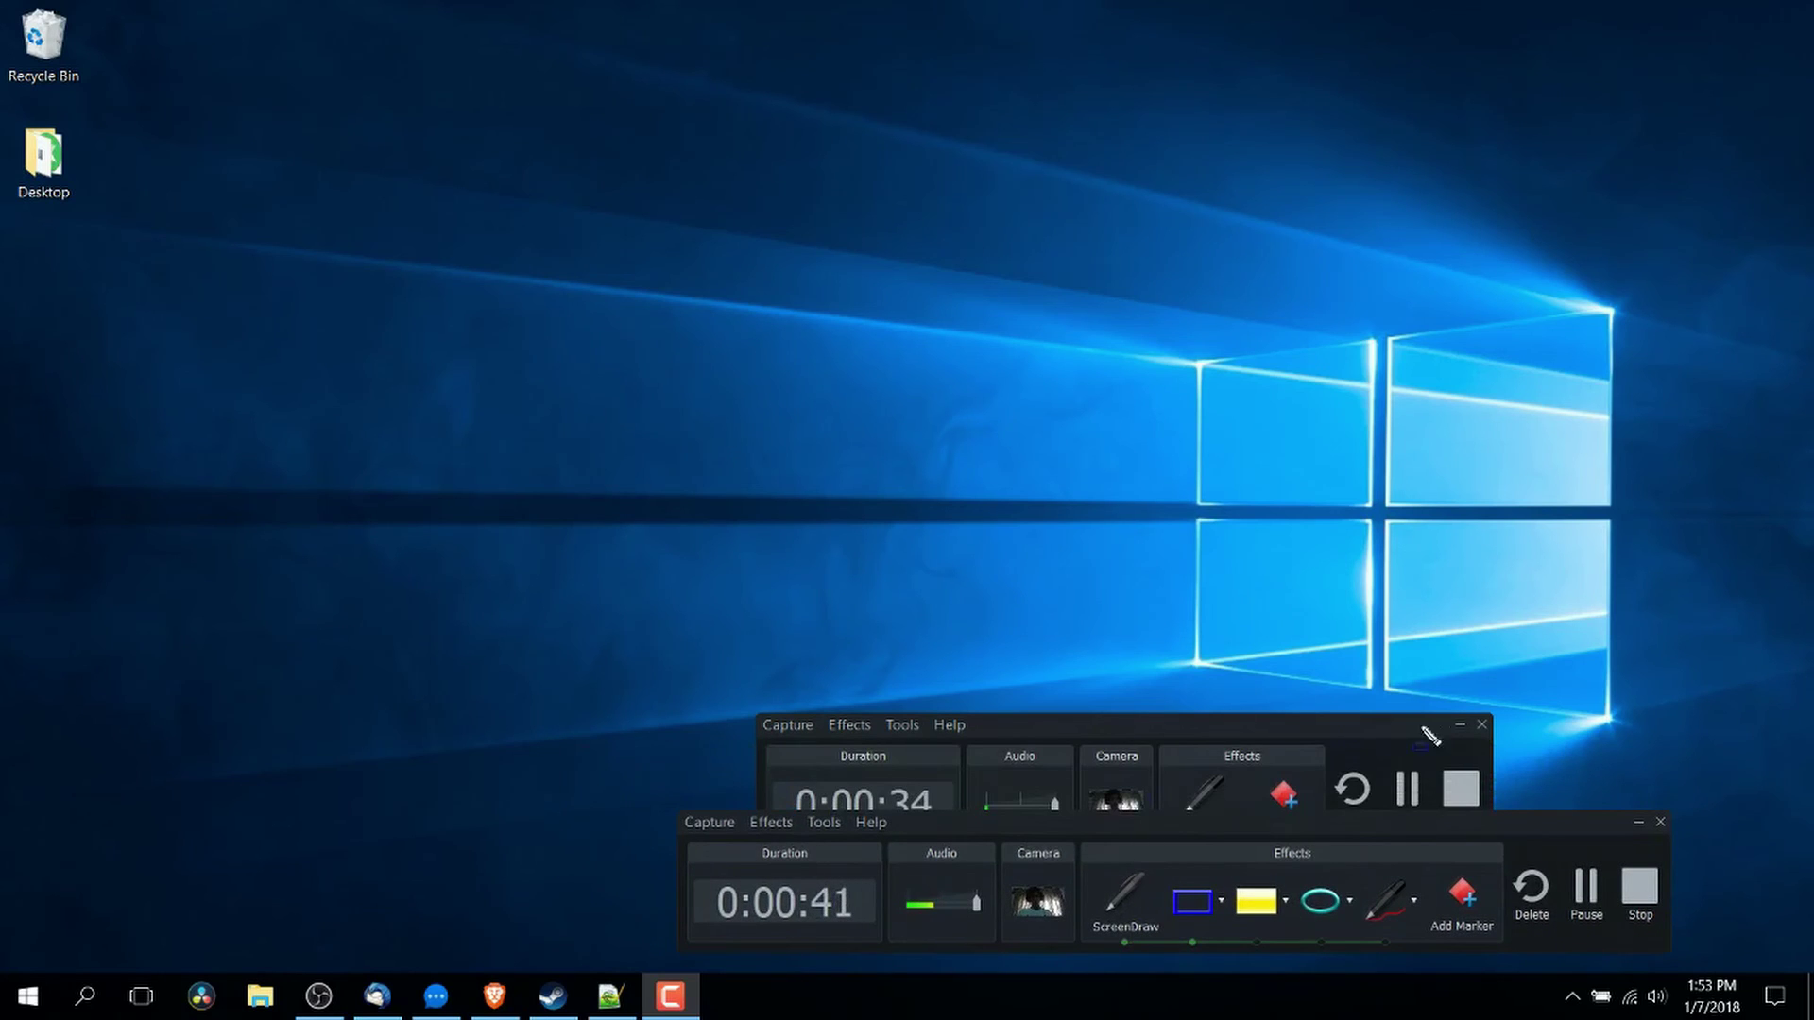
click(1221, 901)
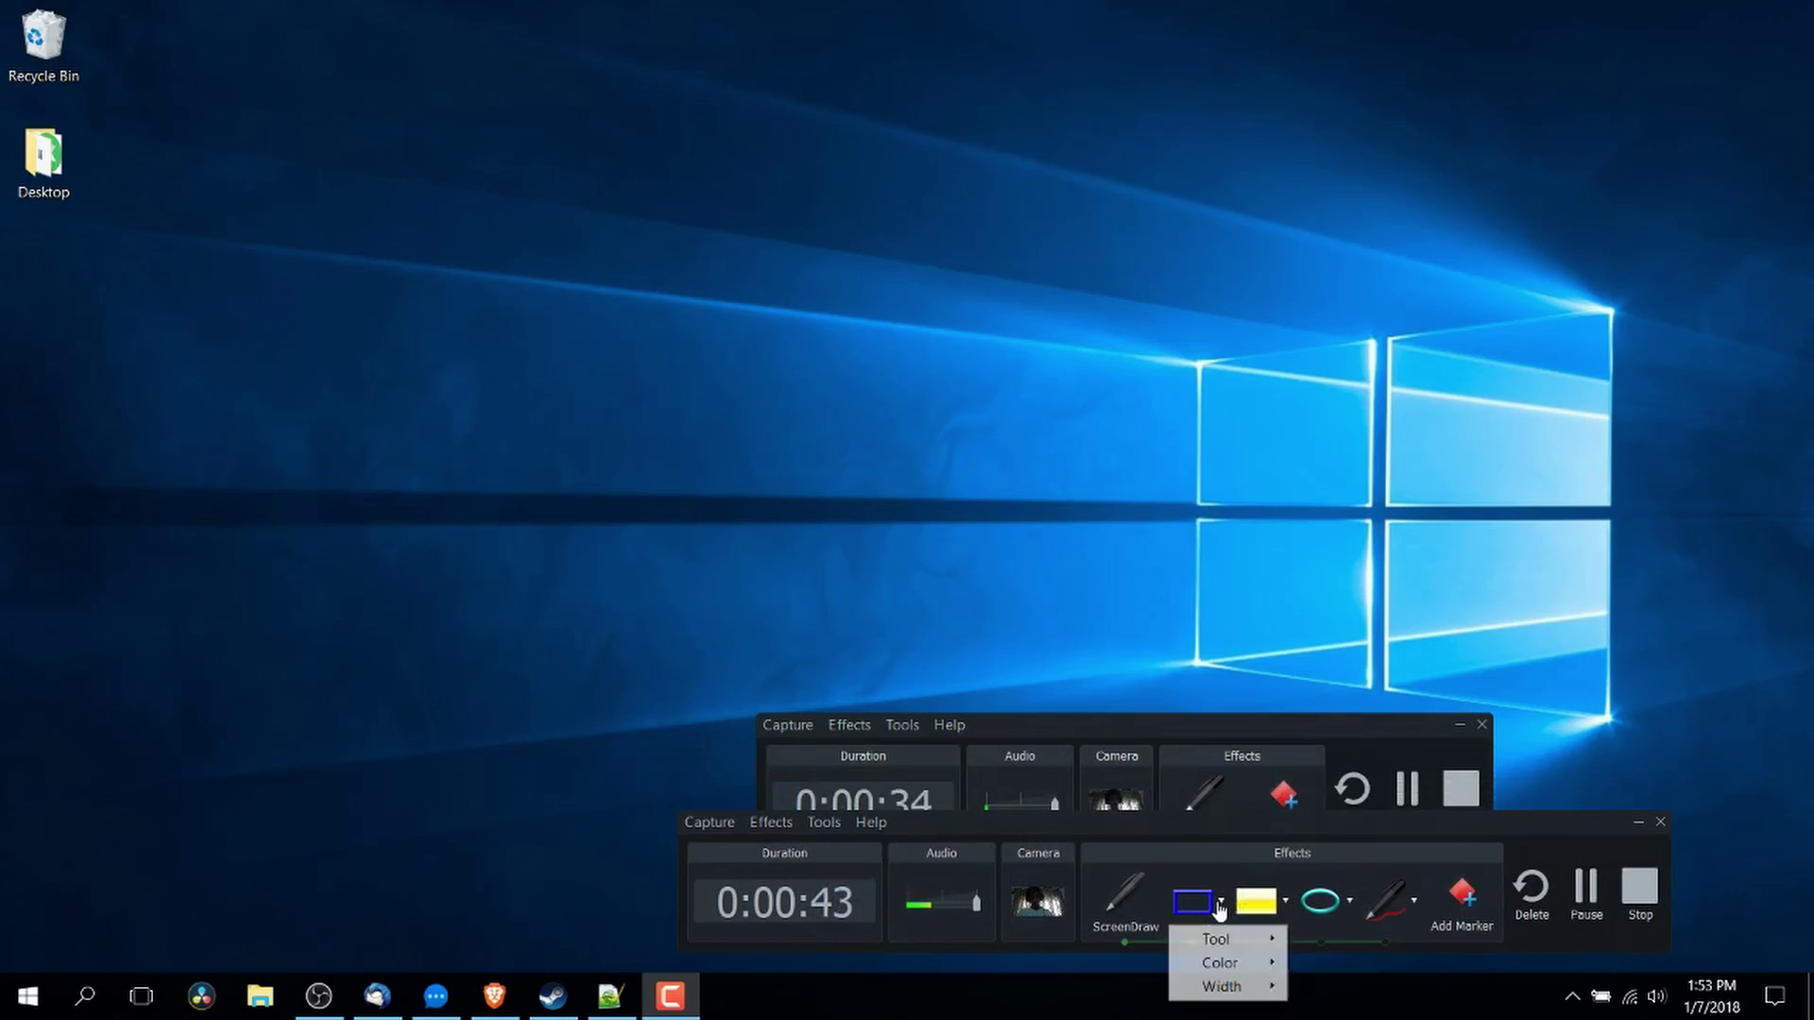
mouse_move(1224, 942)
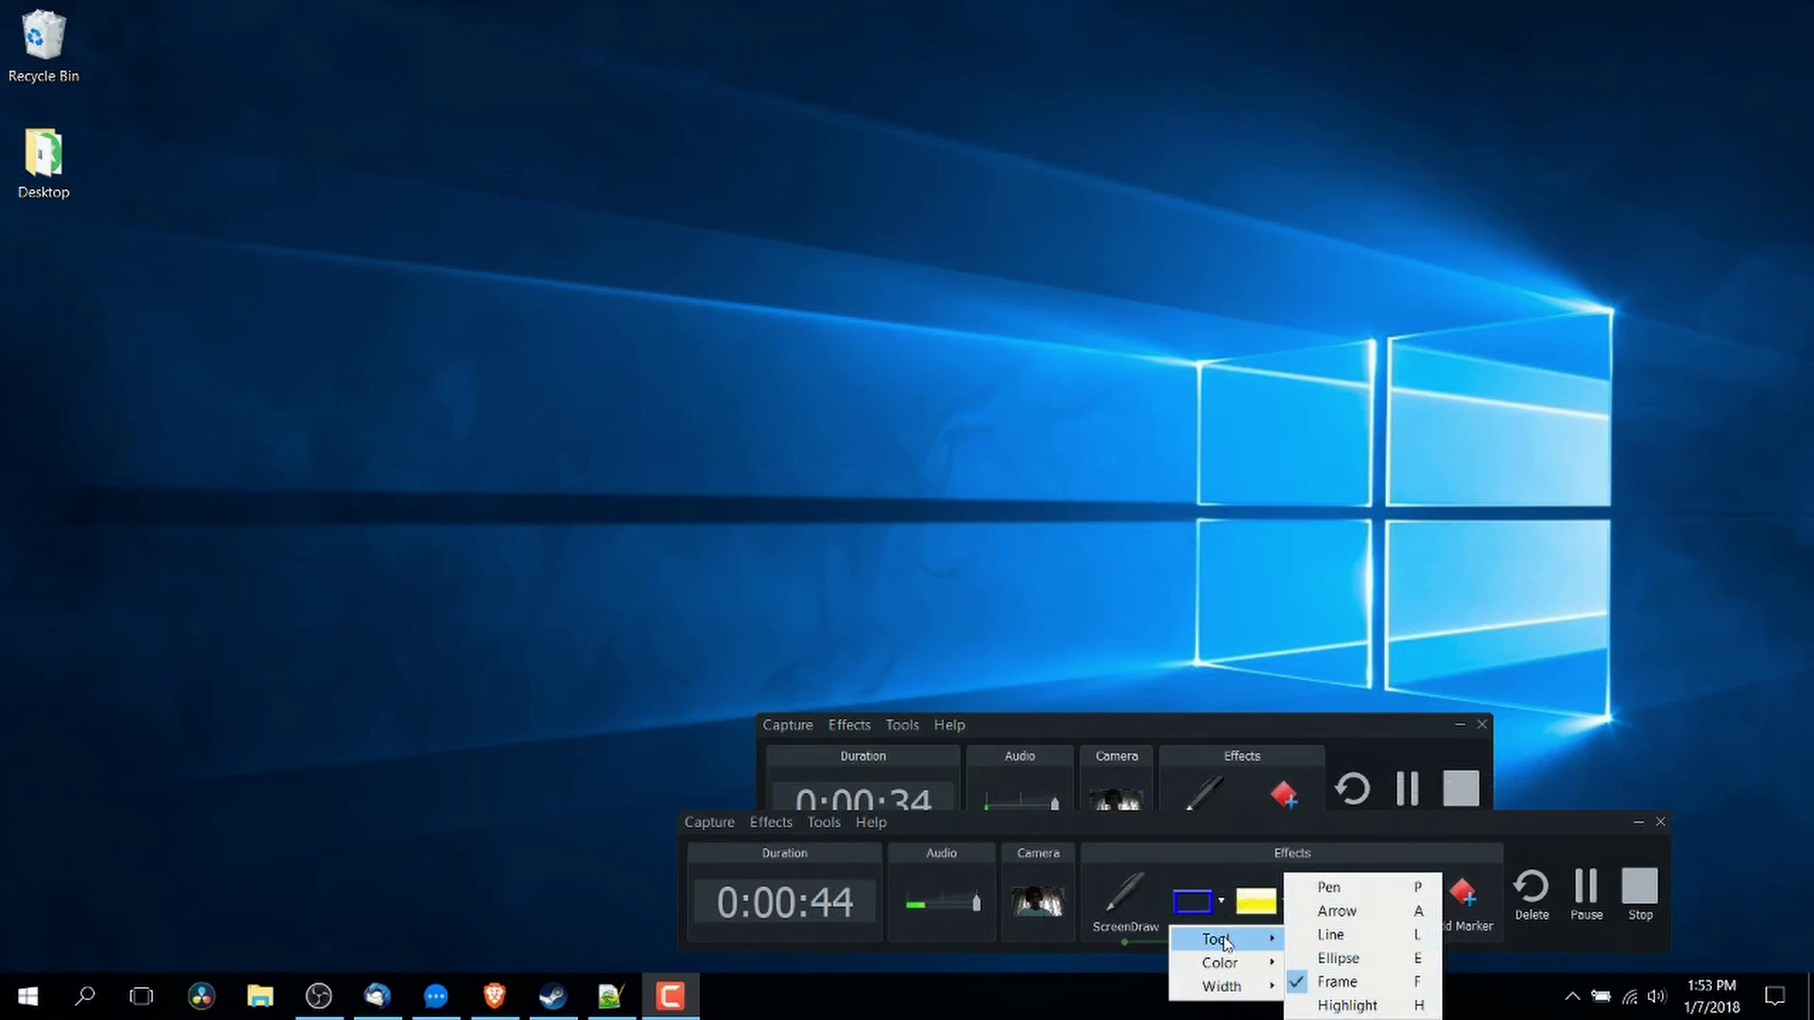
click(1395, 960)
drag(463, 215, 845, 510)
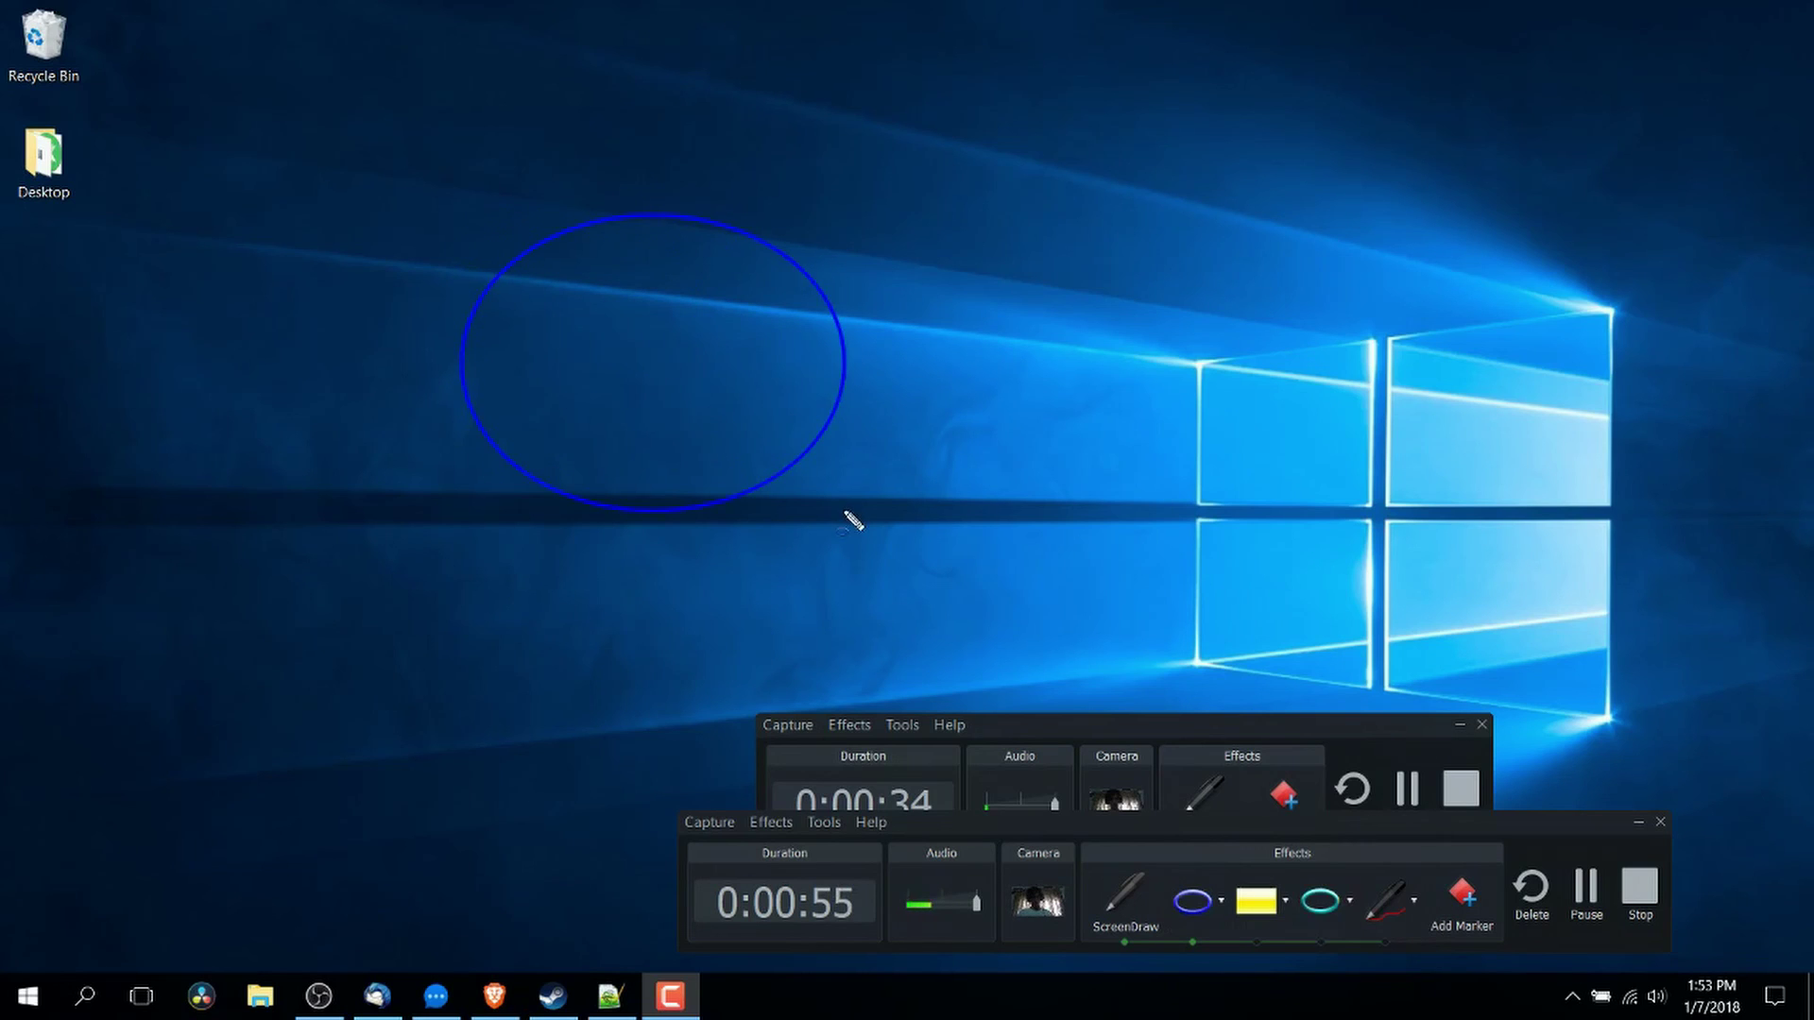
Switch the tool to Line and draw a straight blue line across the Windows logo
click(1225, 917)
mouse_move(1218, 939)
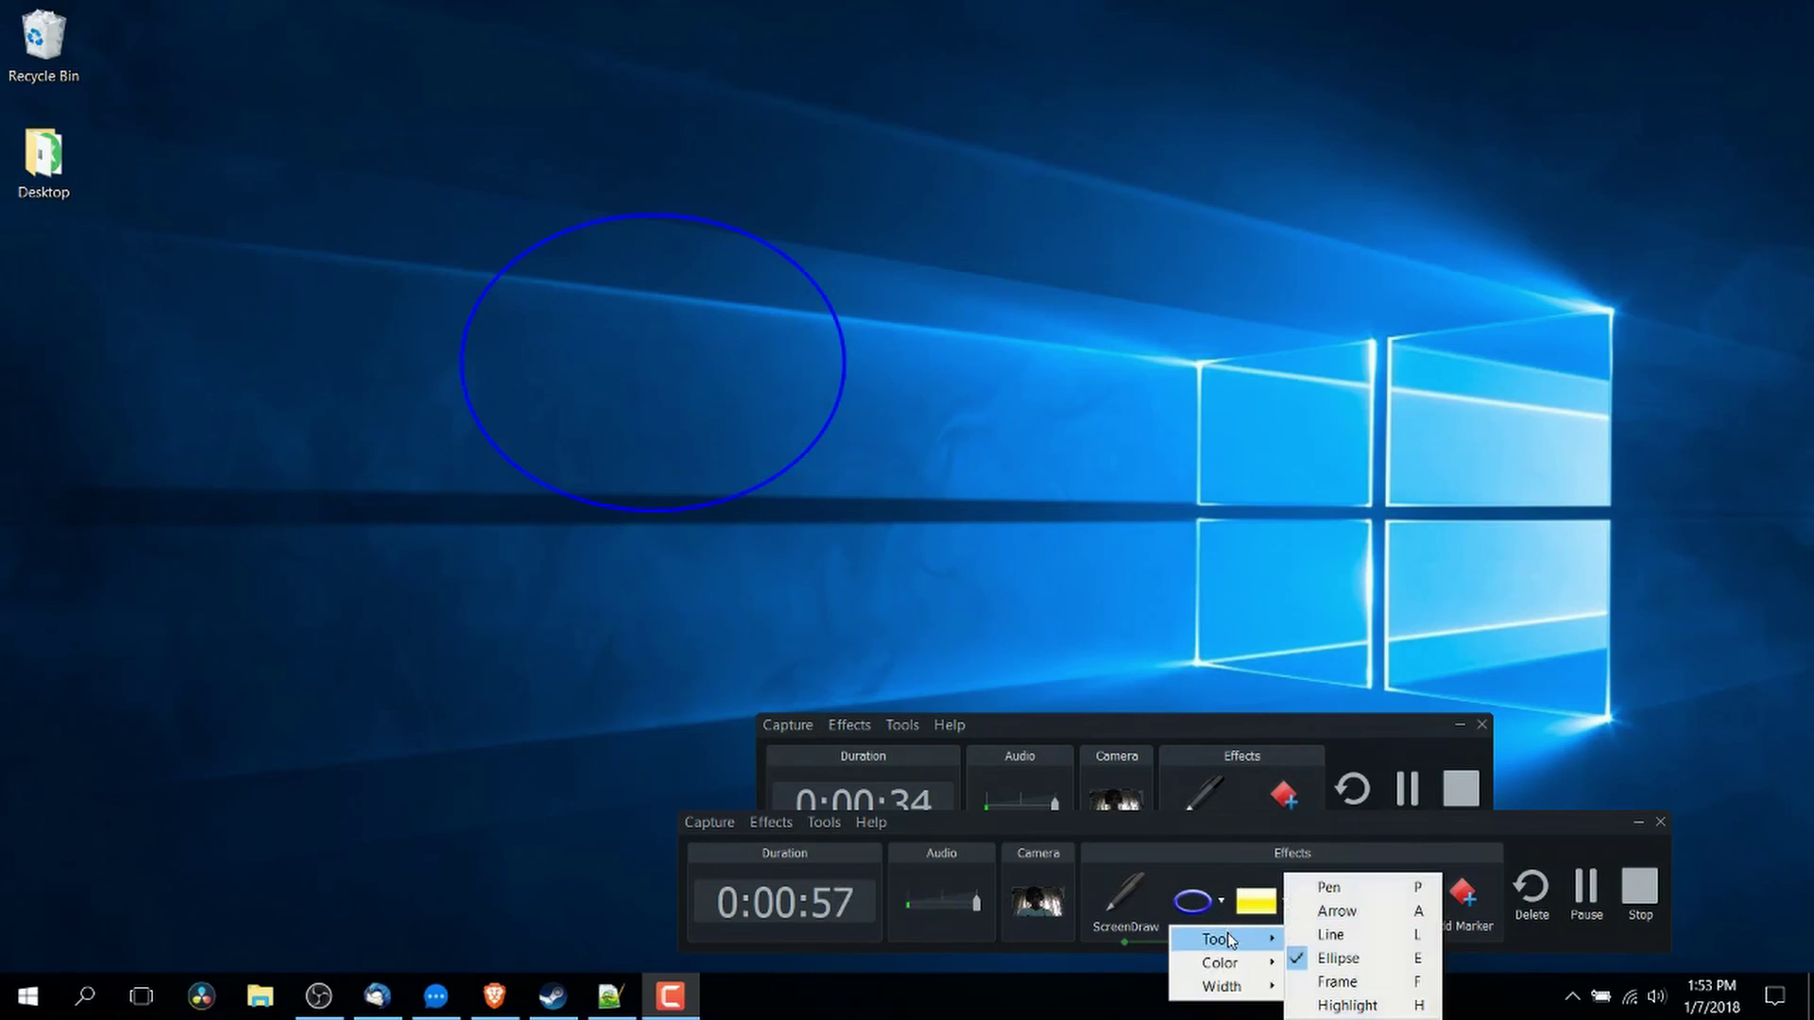
click(1331, 934)
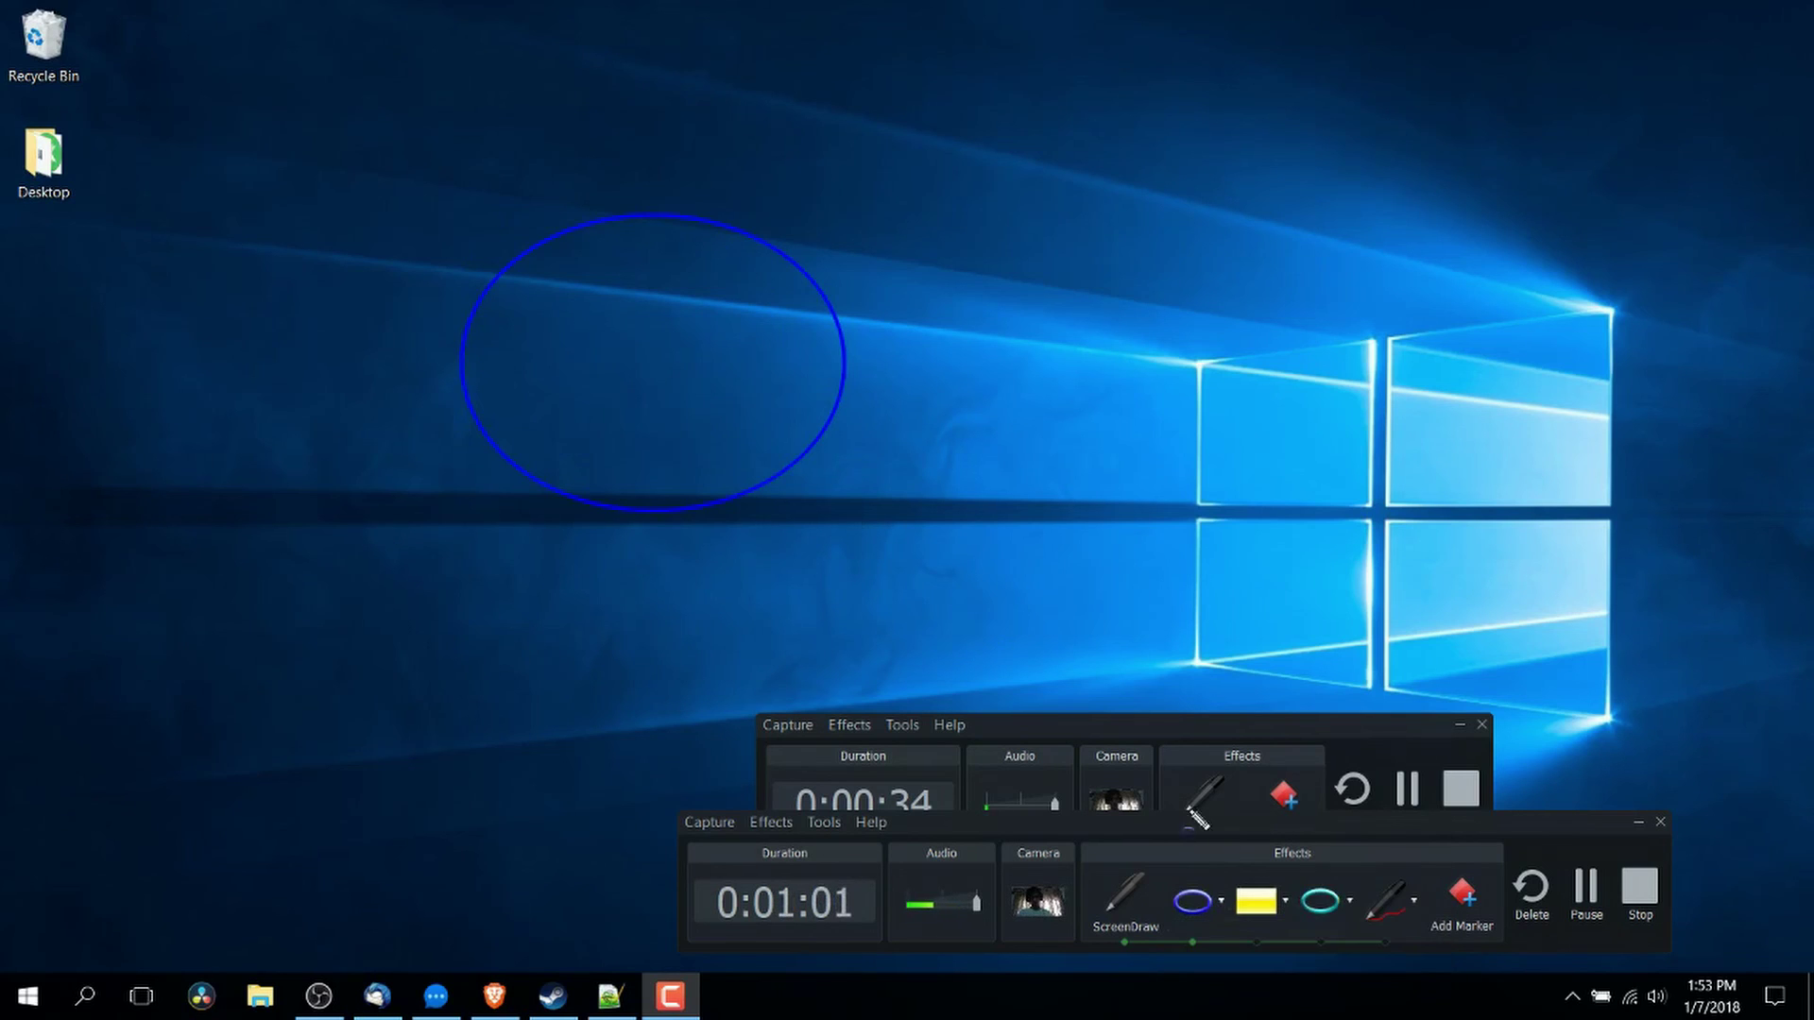
mouse_move(916, 380)
mouse_down()
mouse_move(1323, 448)
mouse_move(1500, 502)
mouse_up()
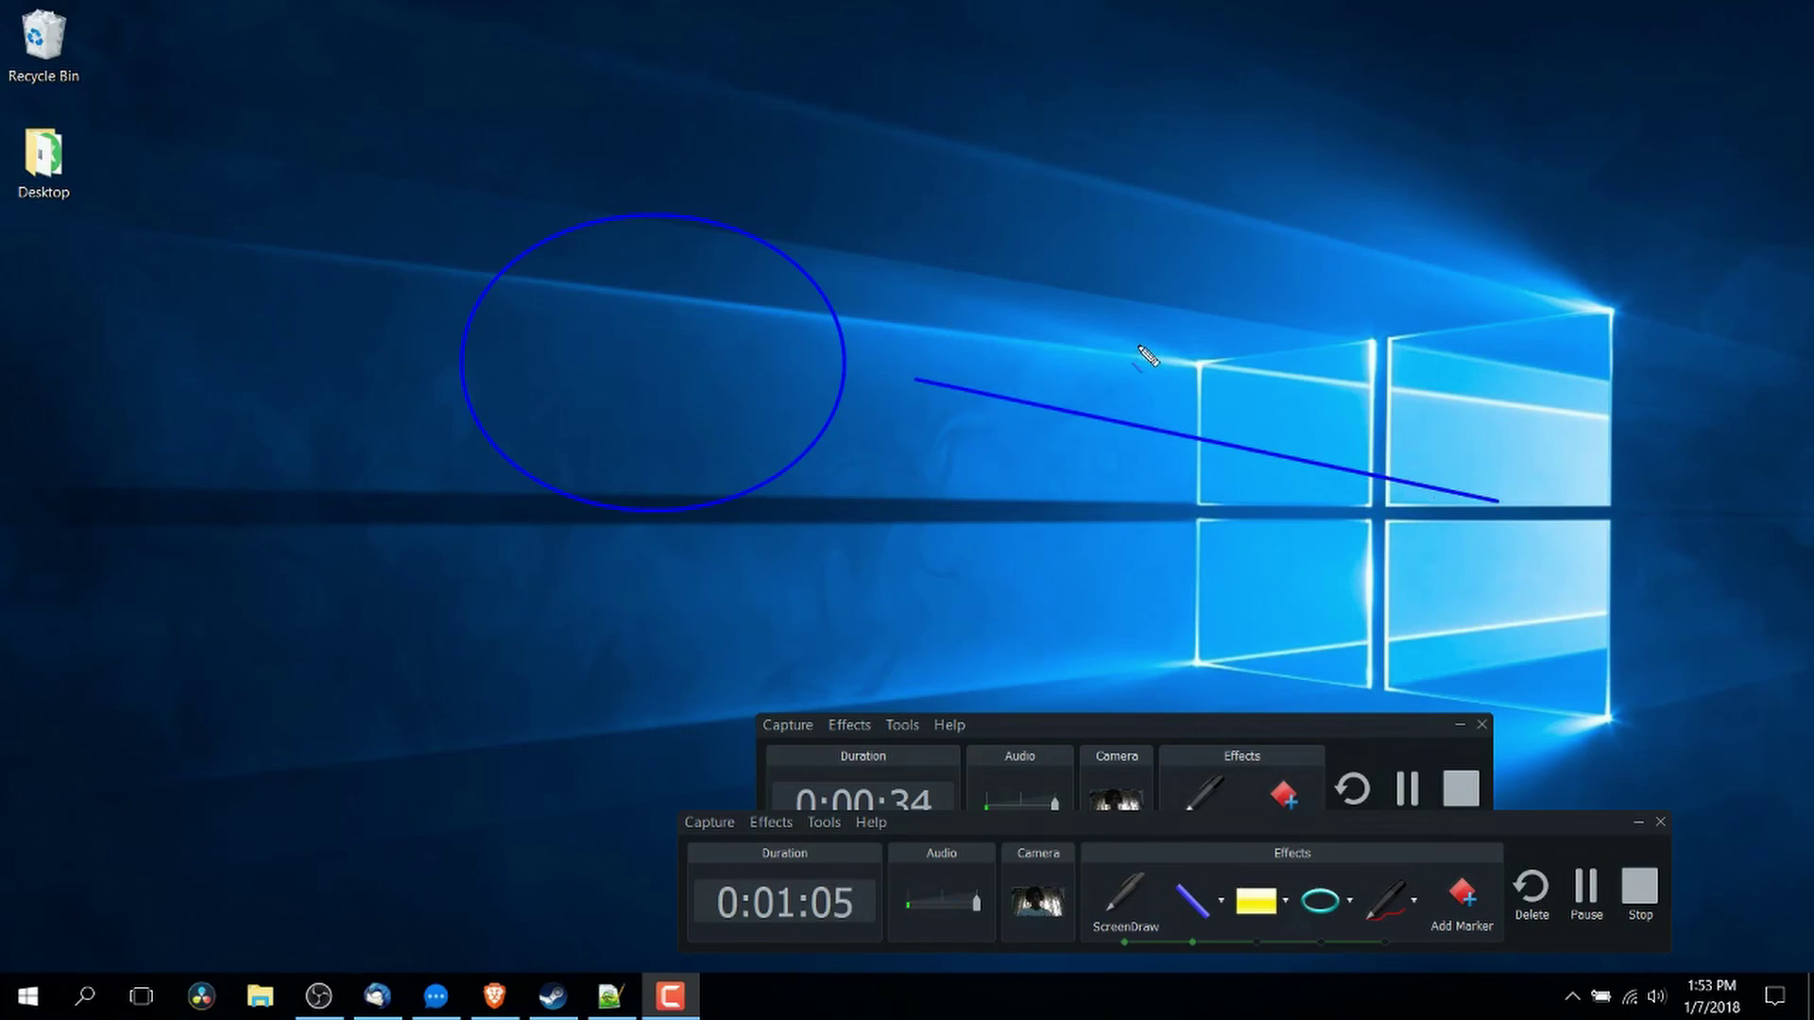
Draw a blue frame around the line and logo, then a second overlapping blue ellipse
key(r)
drag(879, 203, 1445, 623)
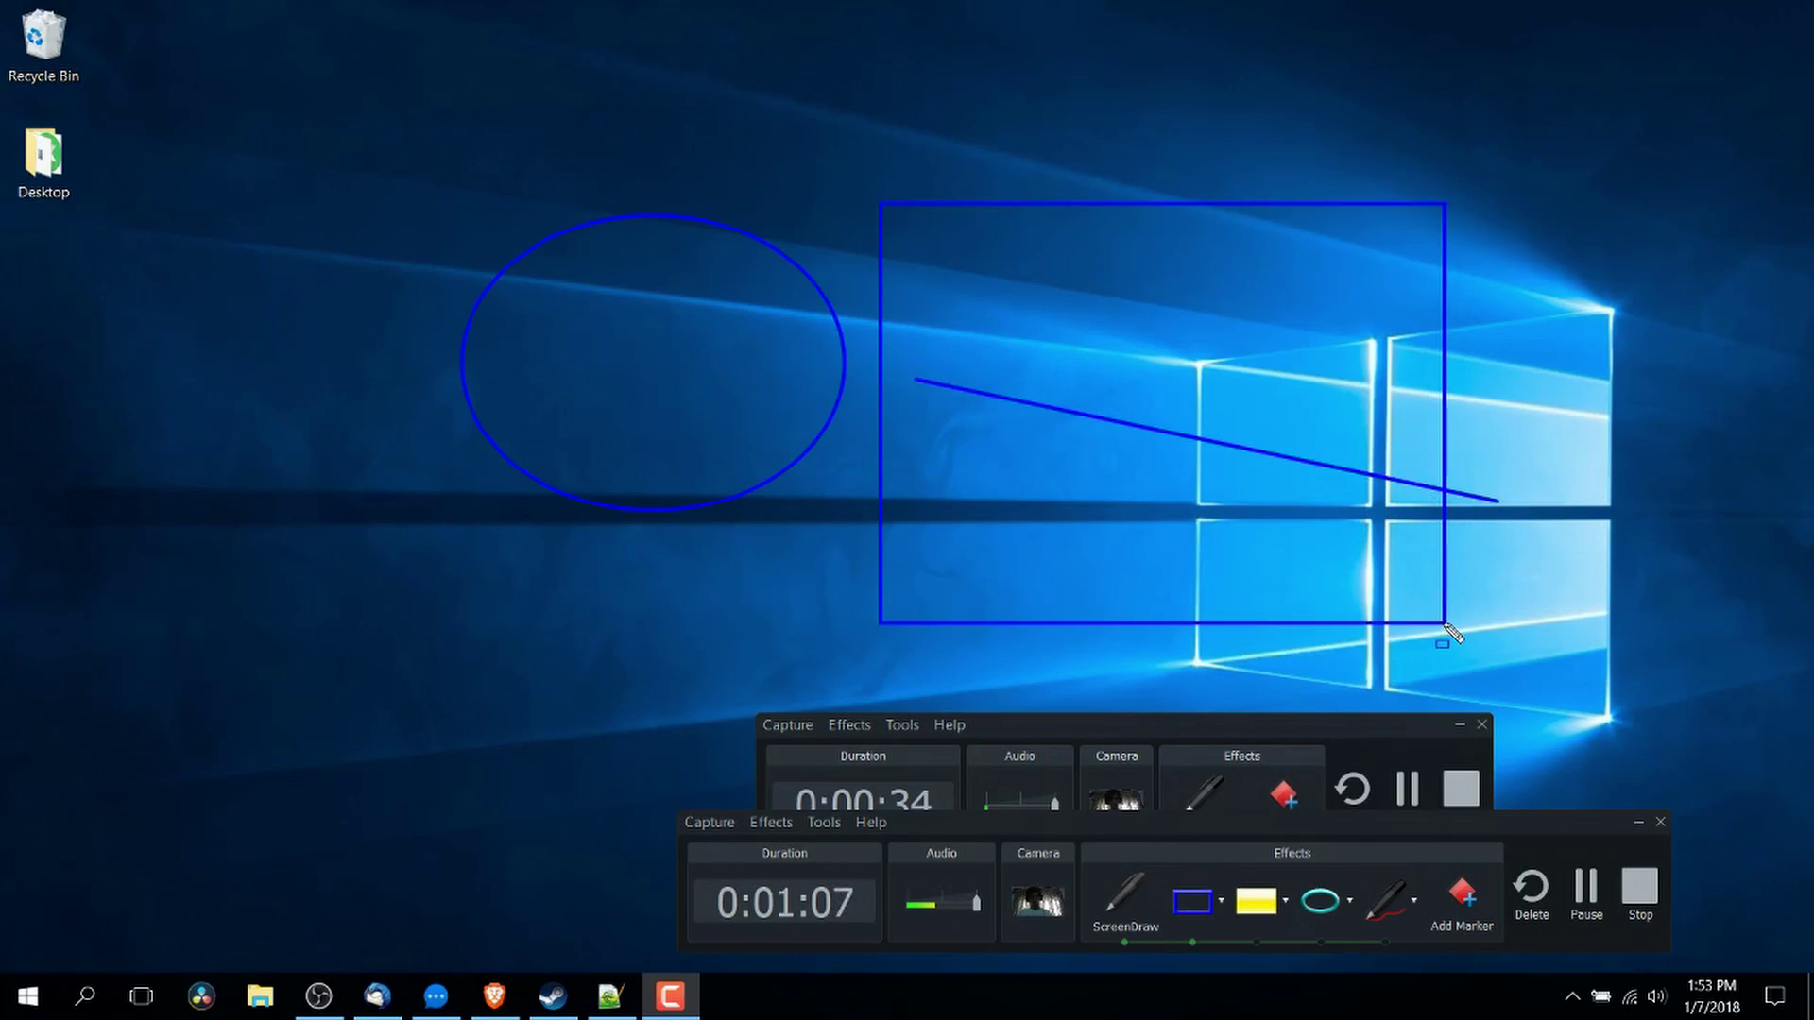
key(e)
drag(500, 124, 978, 351)
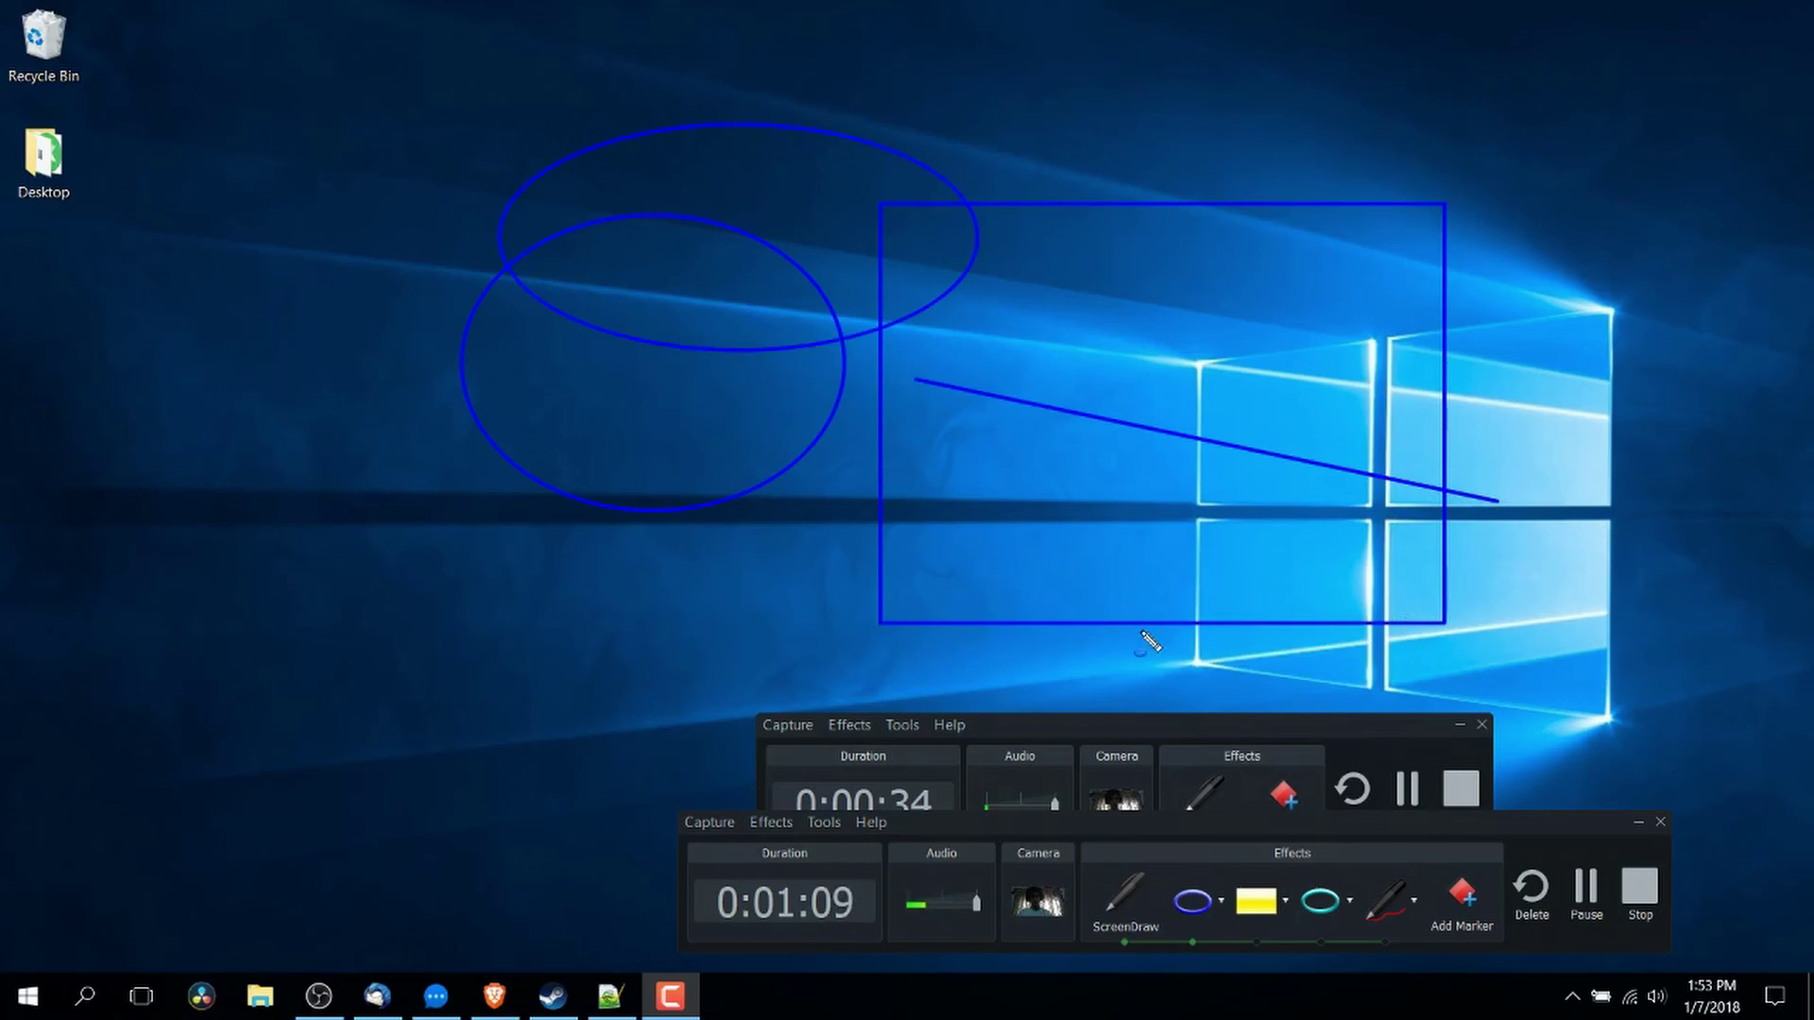
click(1091, 880)
mouse_move(1105, 942)
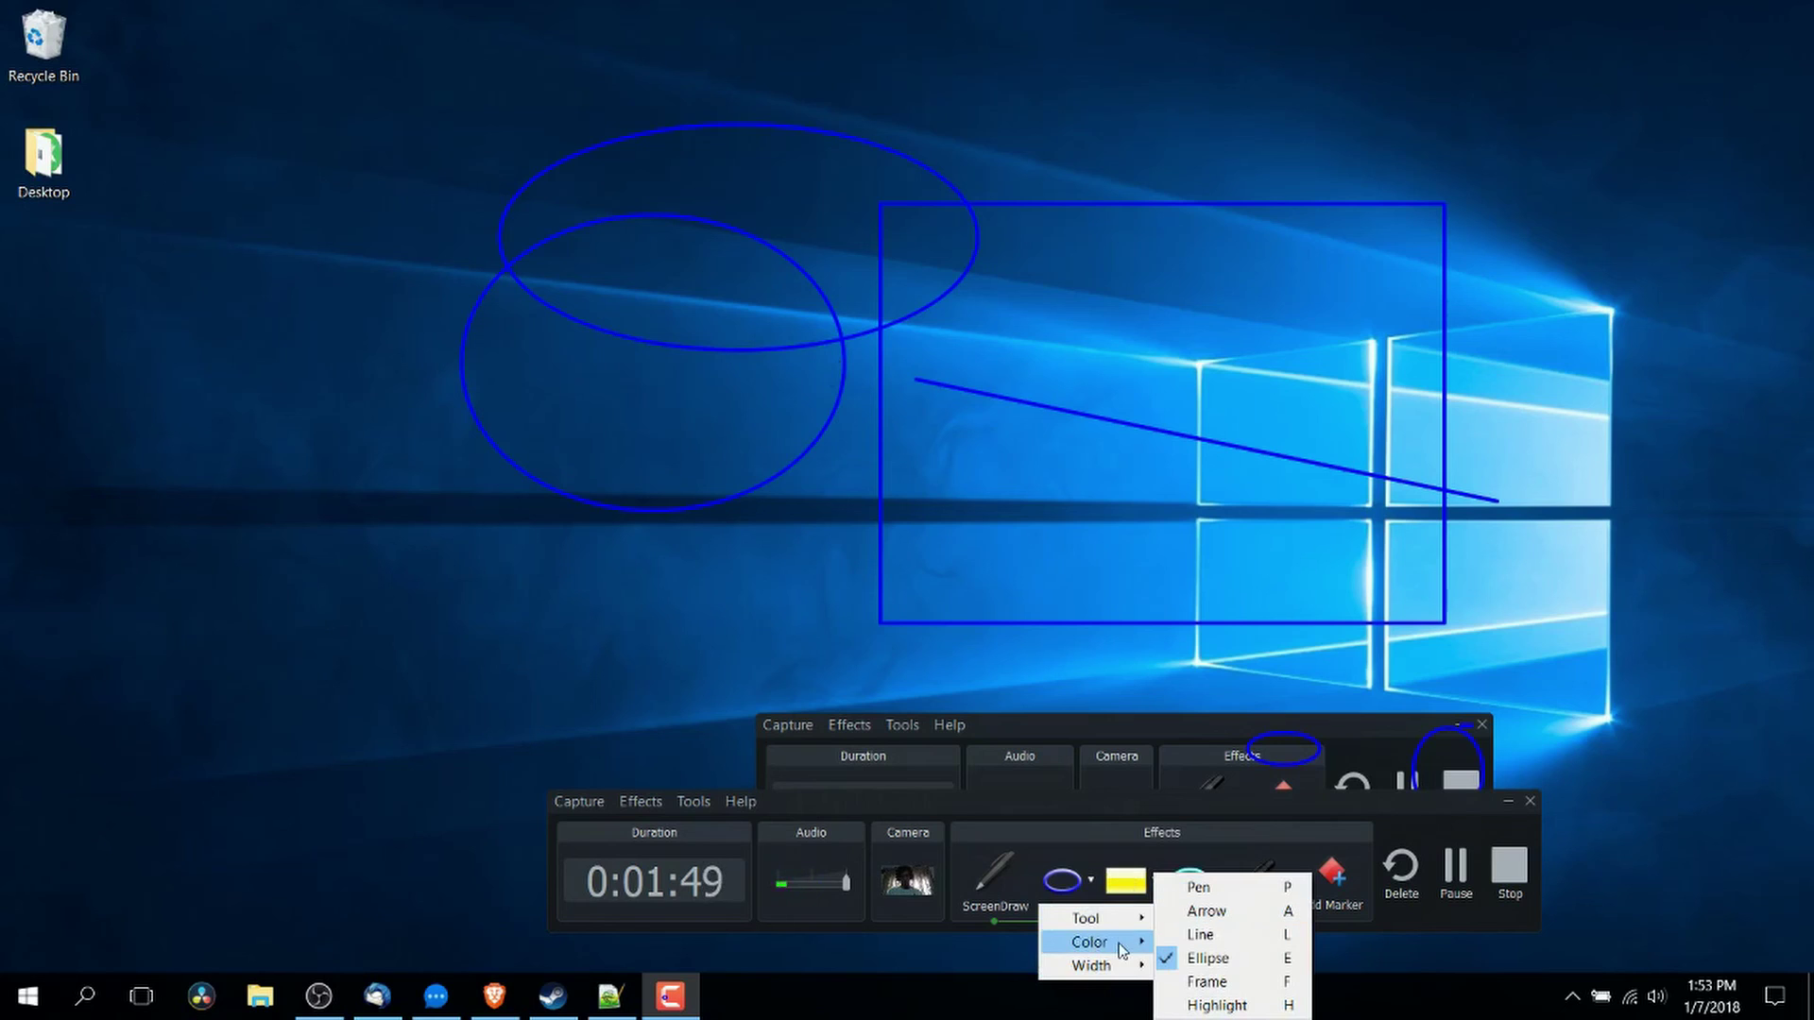
Make the ellipse tool a white highlighter and lay a bar across the left ellipse's bottom
mouse_move(1122, 942)
click(1212, 960)
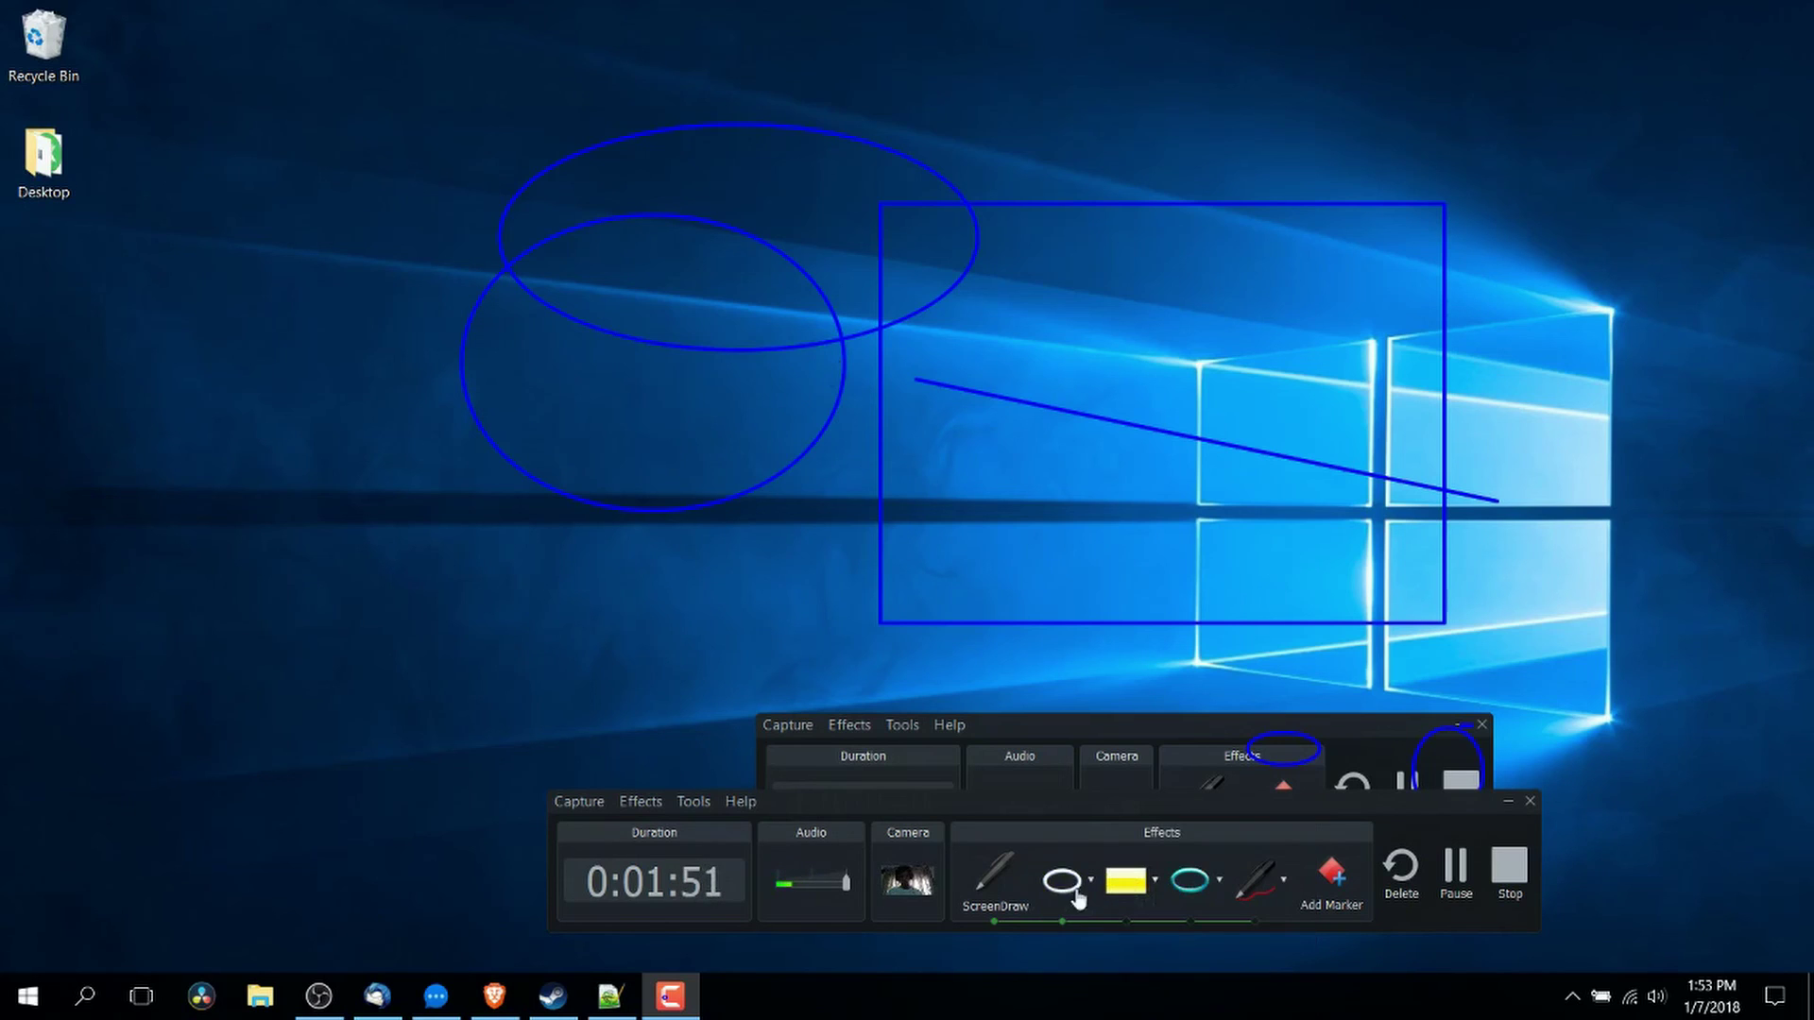
click(1091, 881)
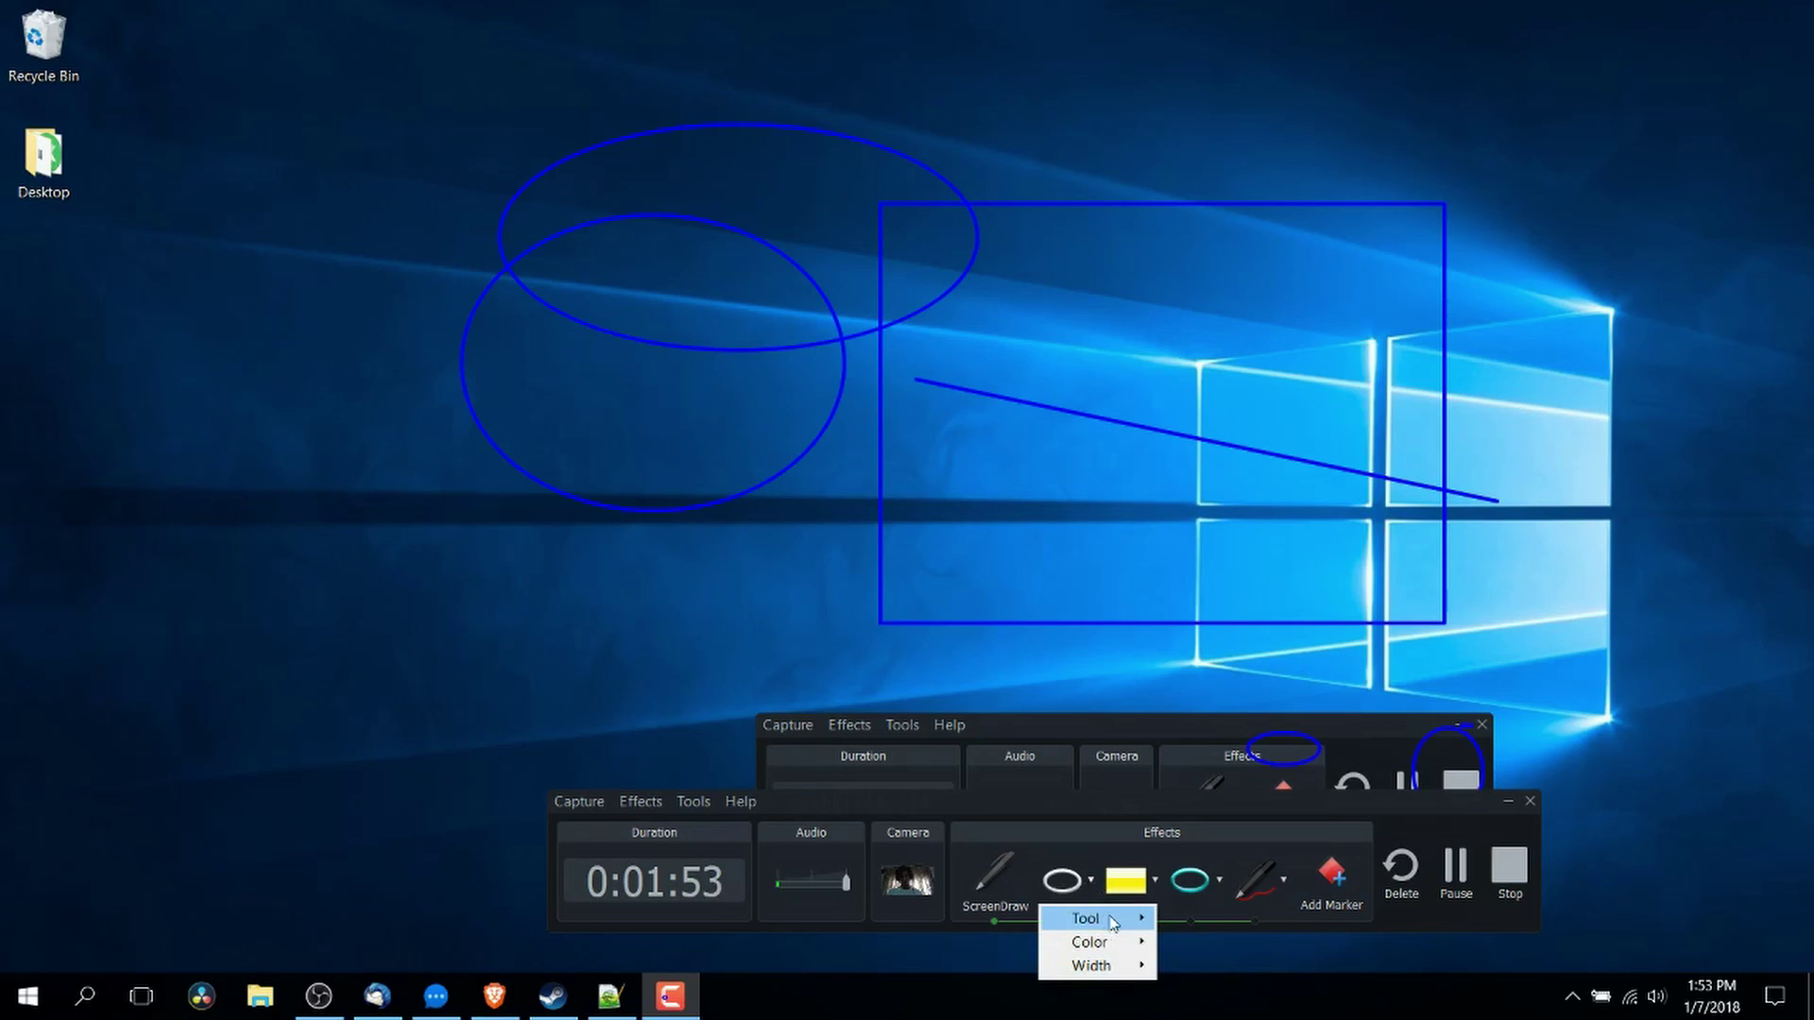
mouse_move(1105, 918)
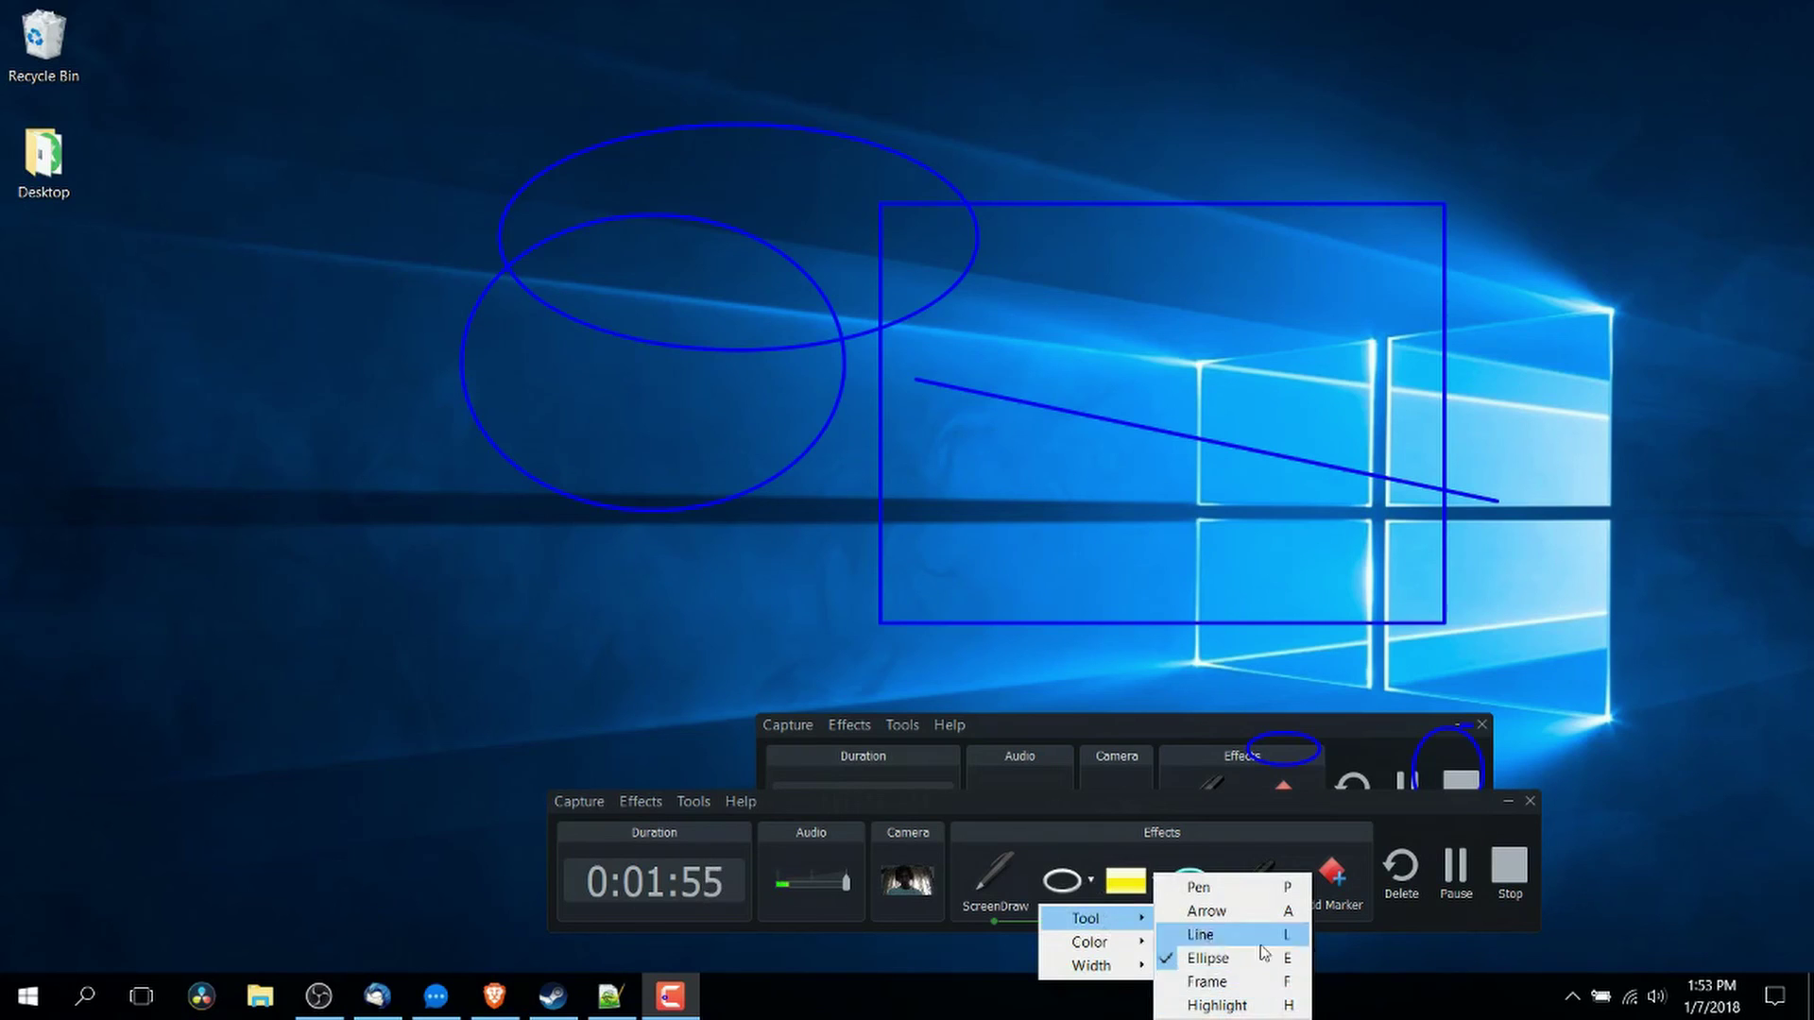
click(1228, 1005)
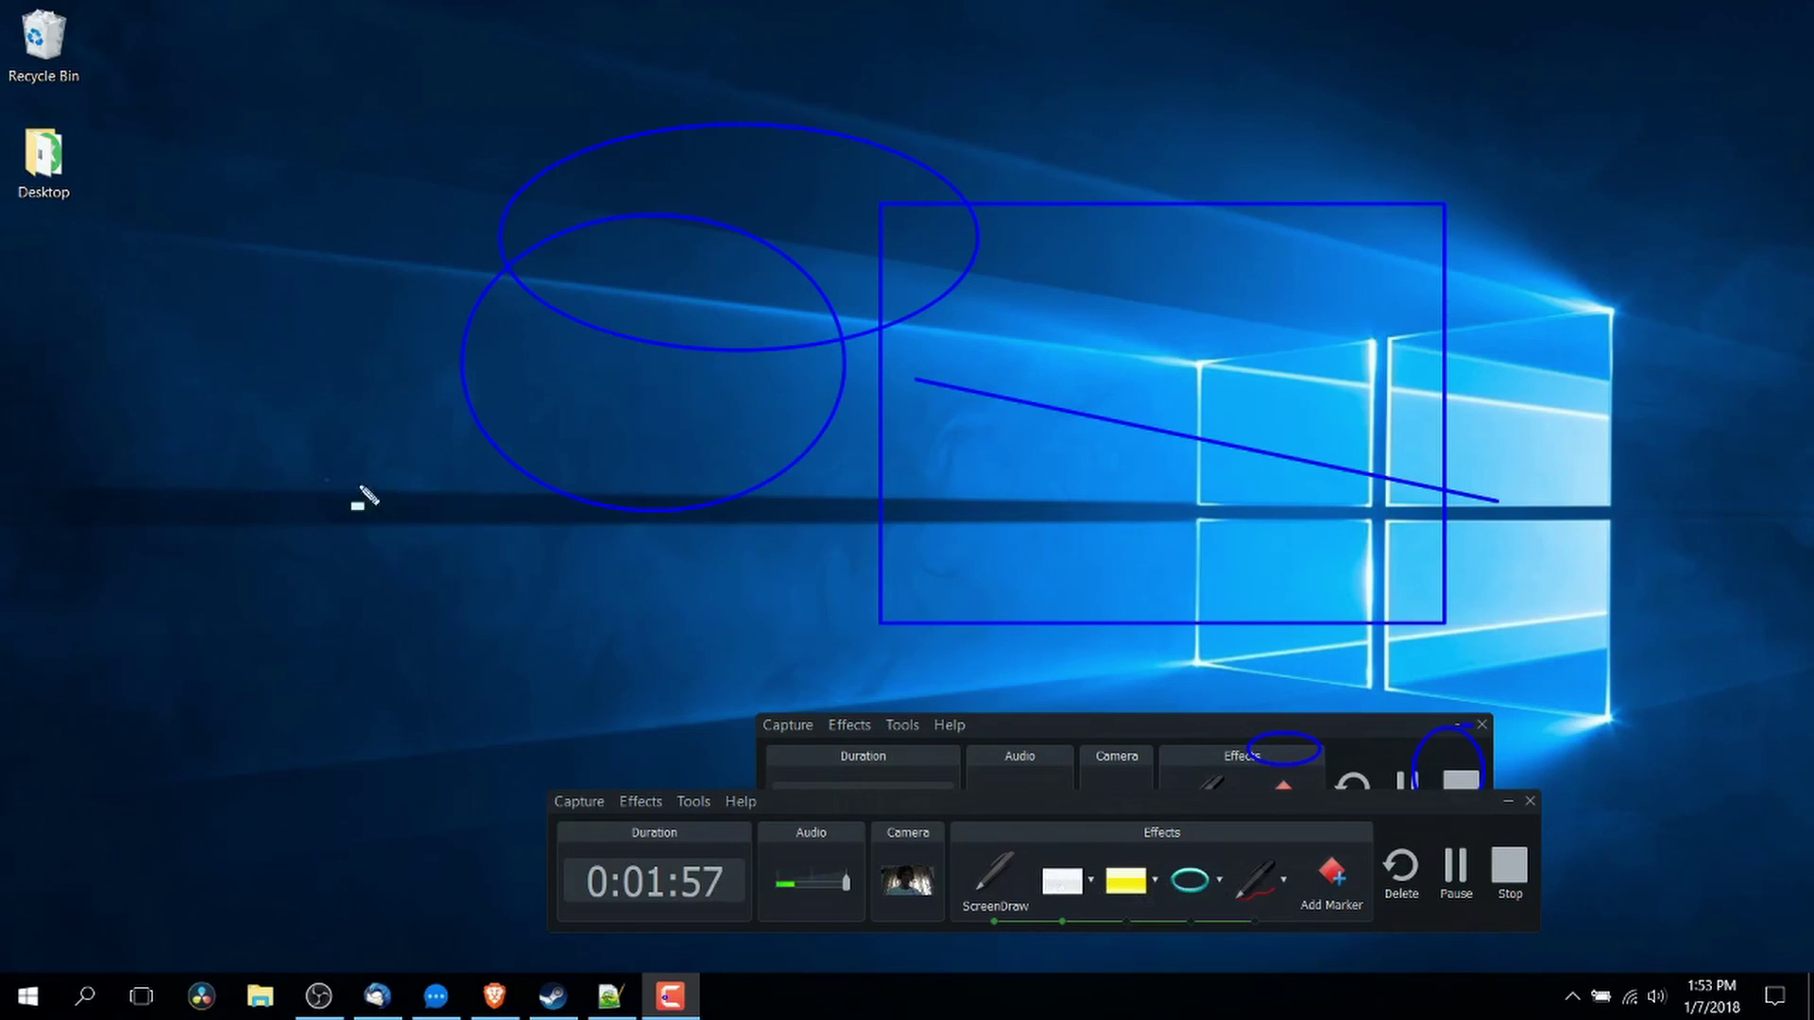
drag(324, 479, 783, 530)
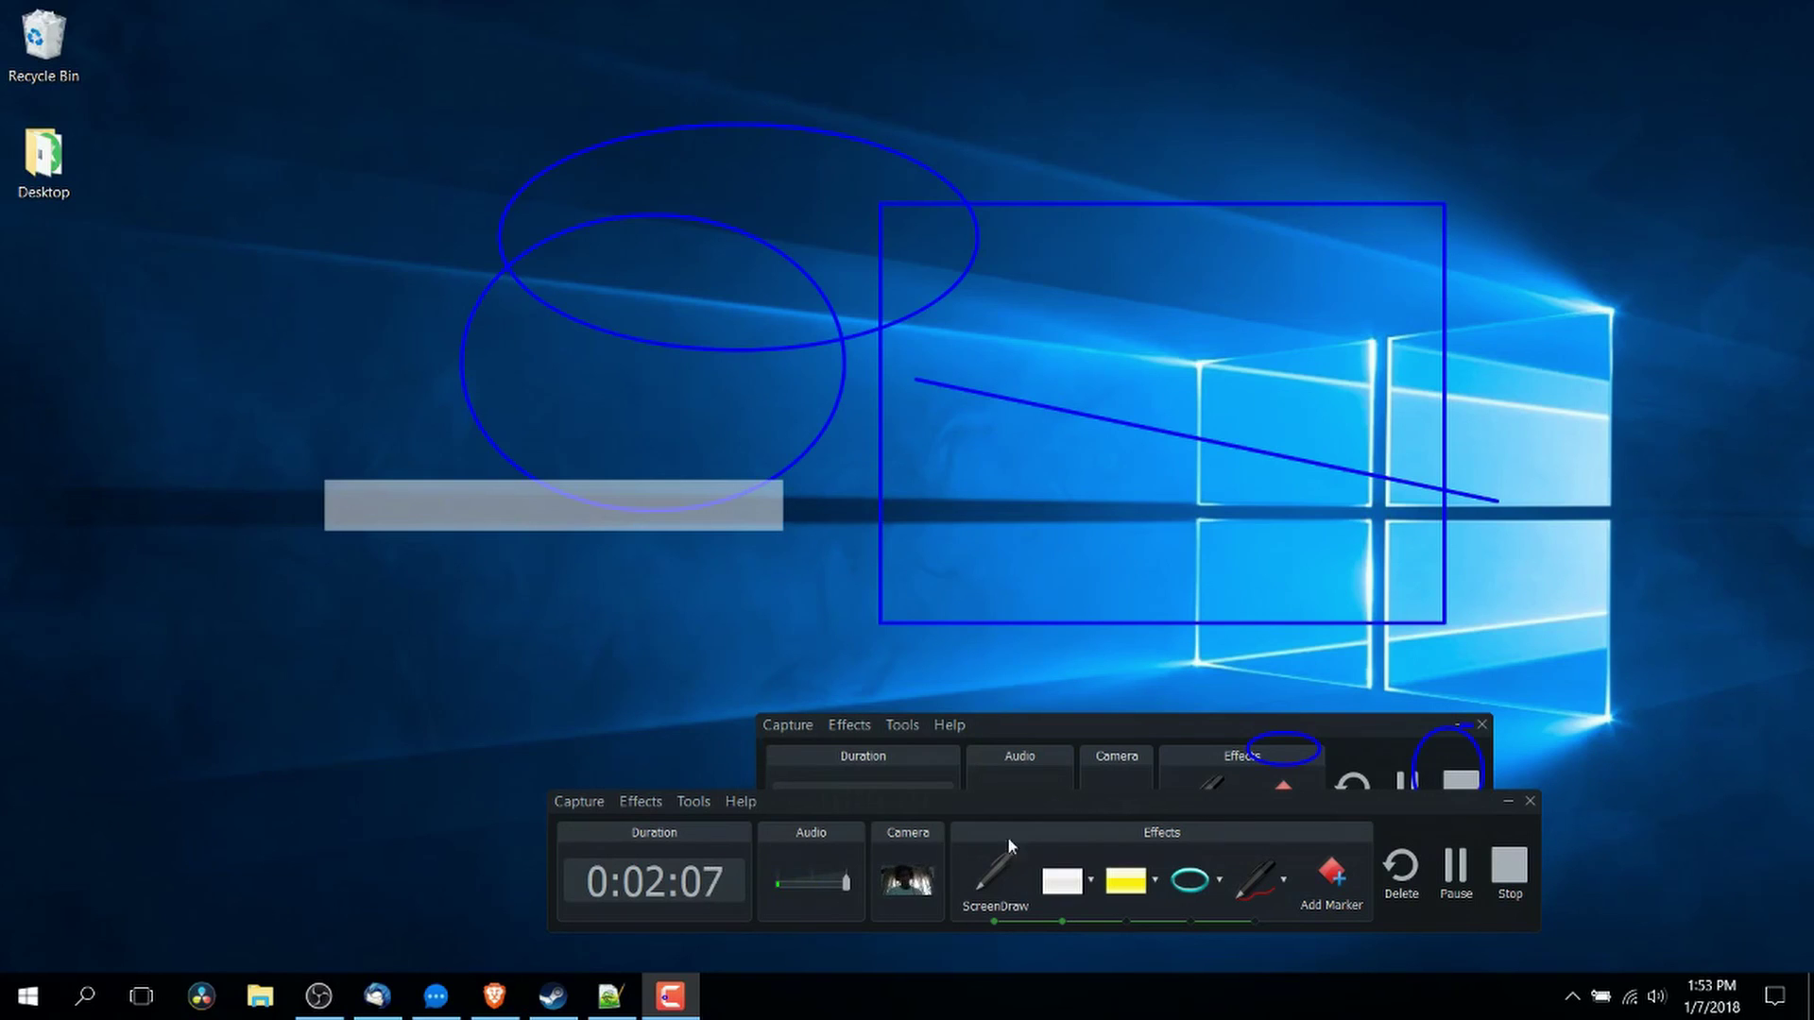
Change the yellow highlighter tool to draw frames
click(1155, 880)
mouse_move(1171, 918)
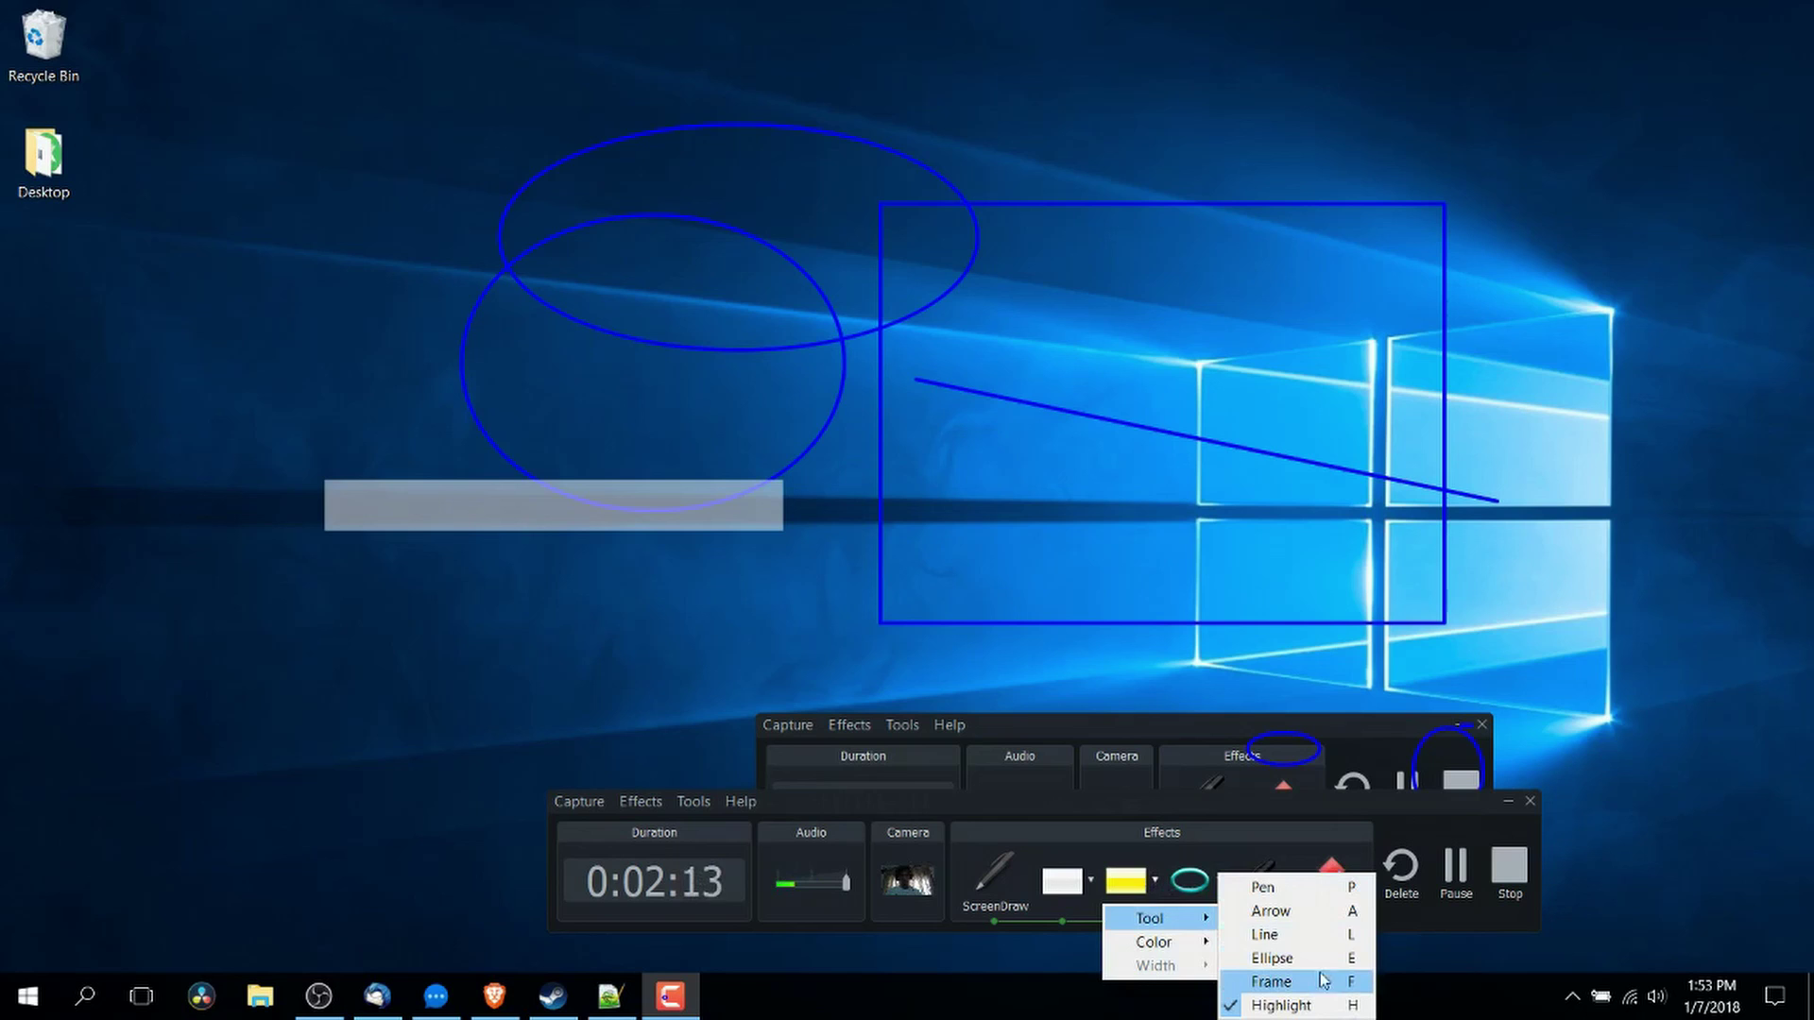
click(1323, 981)
click(1154, 881)
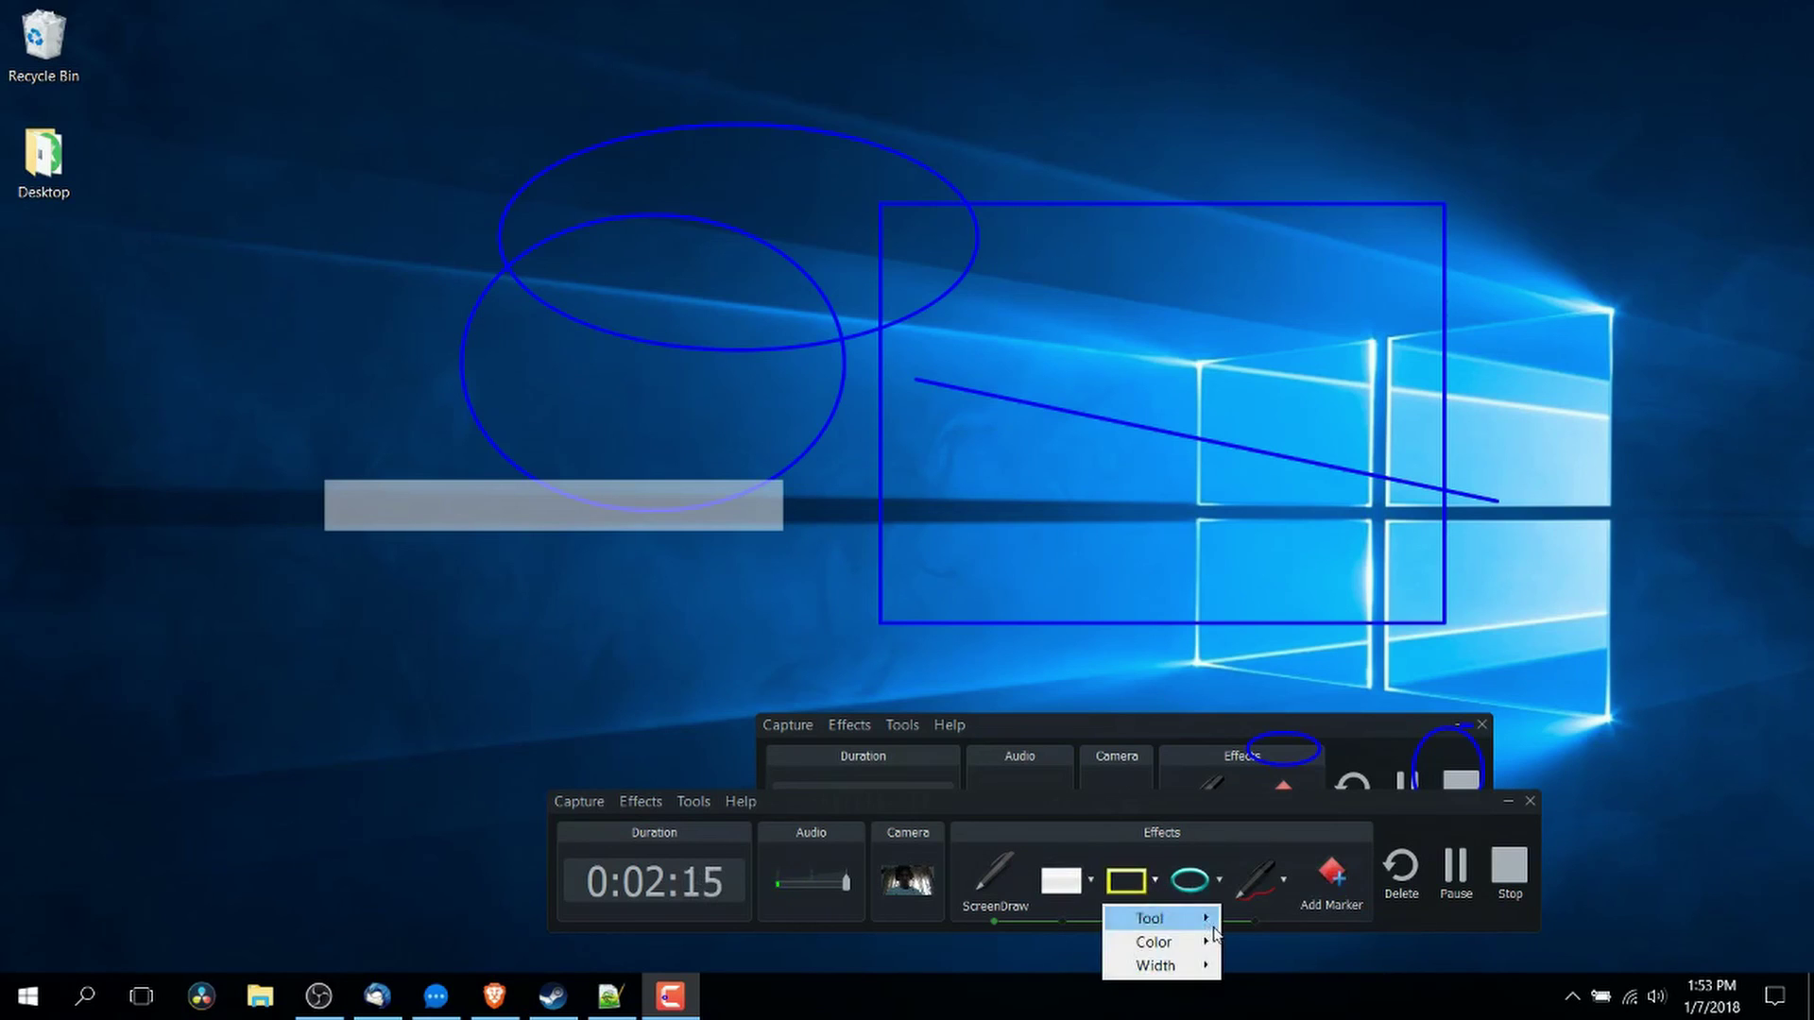
Turn the yellow tool into a pen and draw a freehand curve through the shapes
click(1322, 1004)
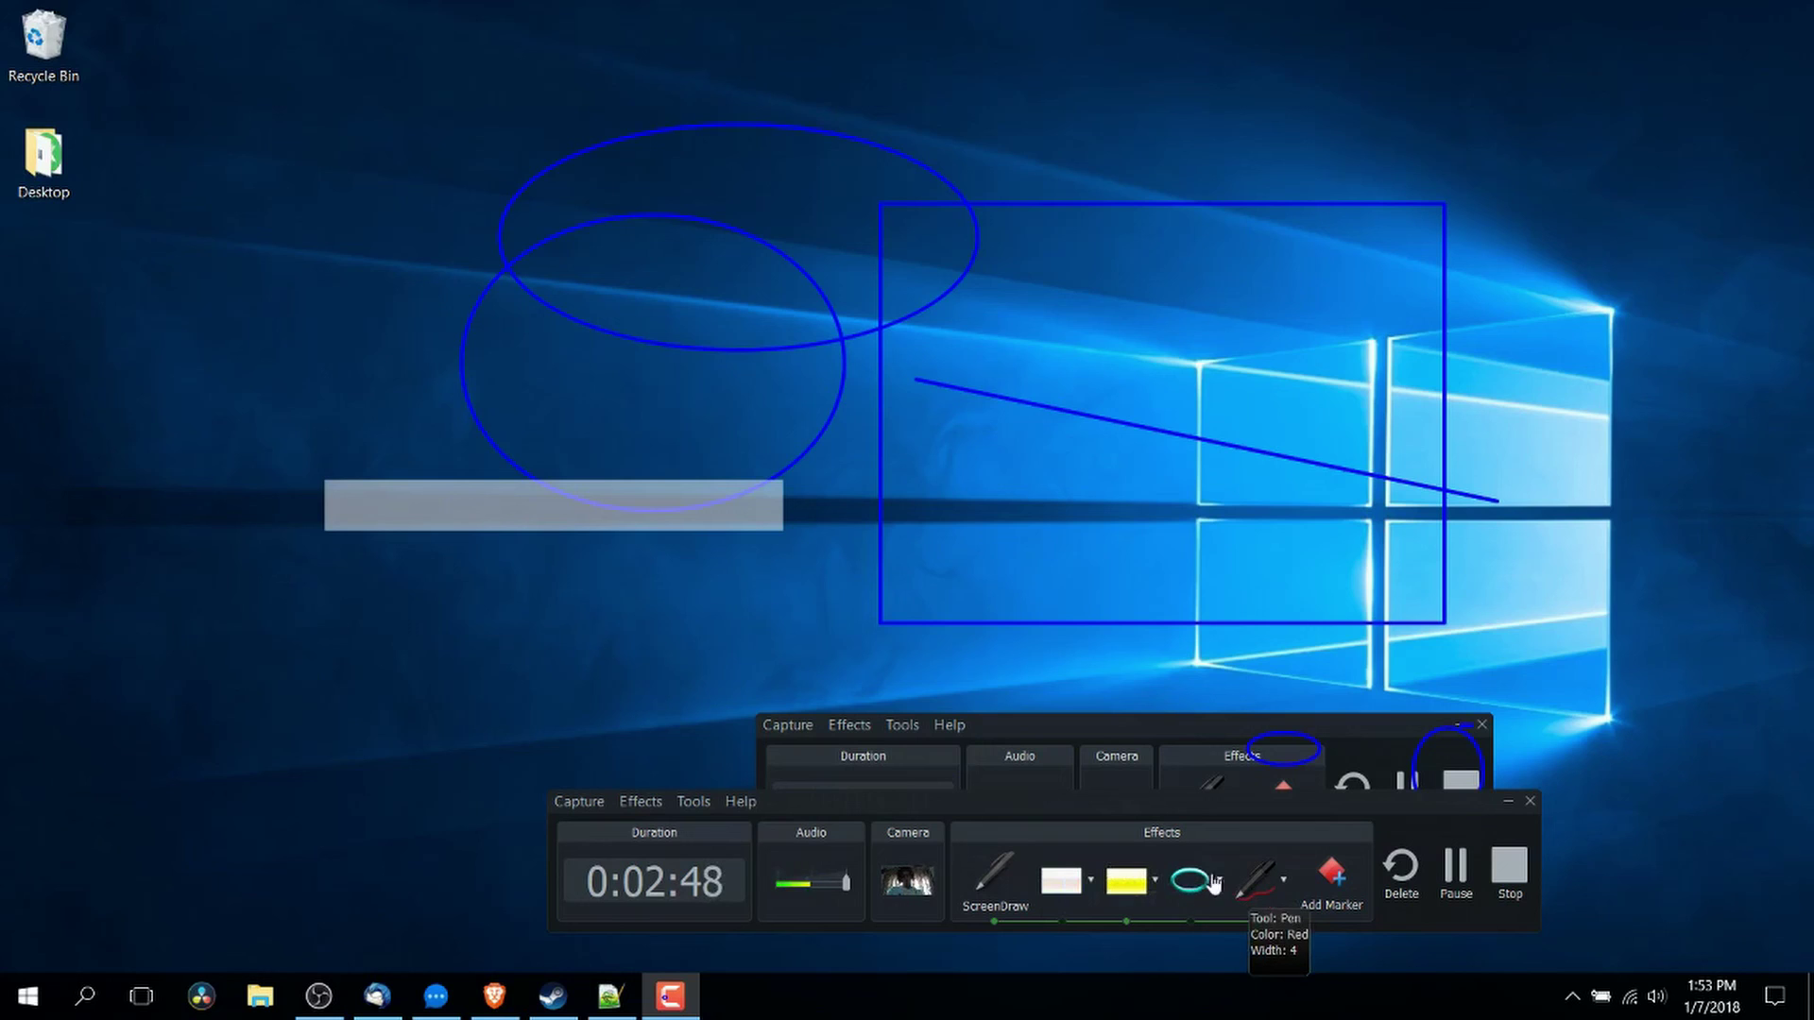
click(1153, 897)
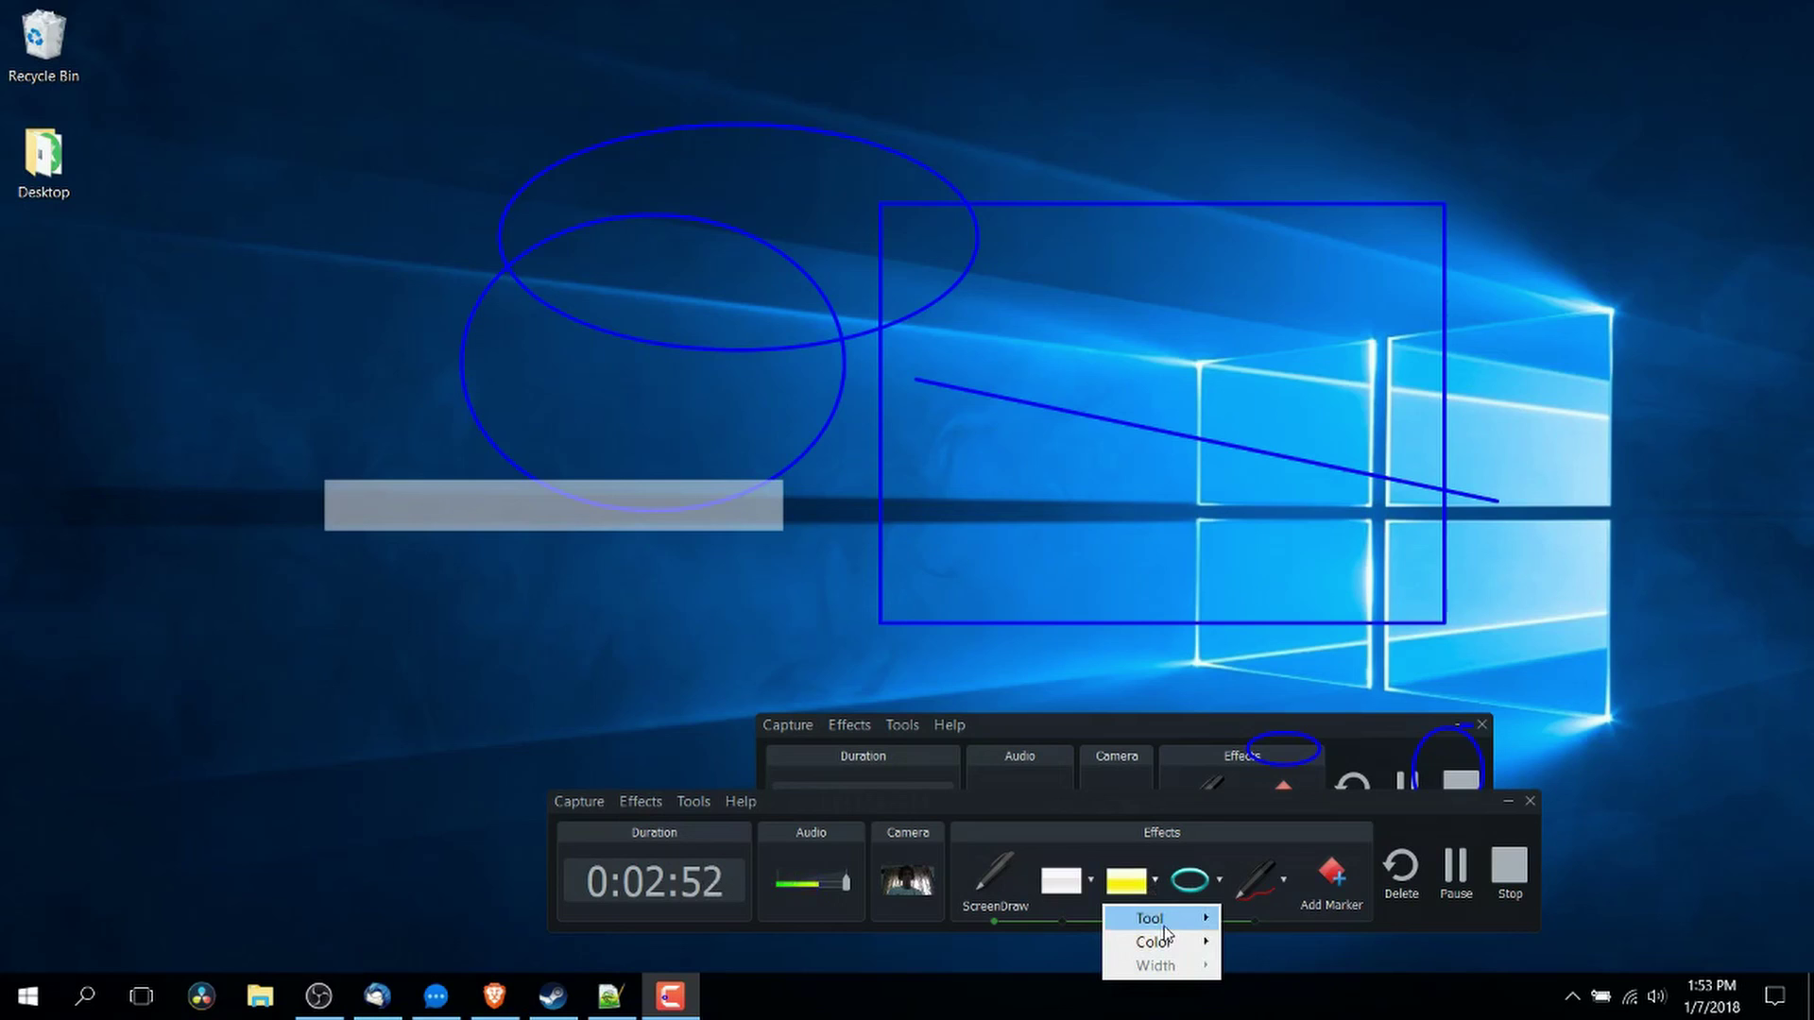
mouse_move(1151, 919)
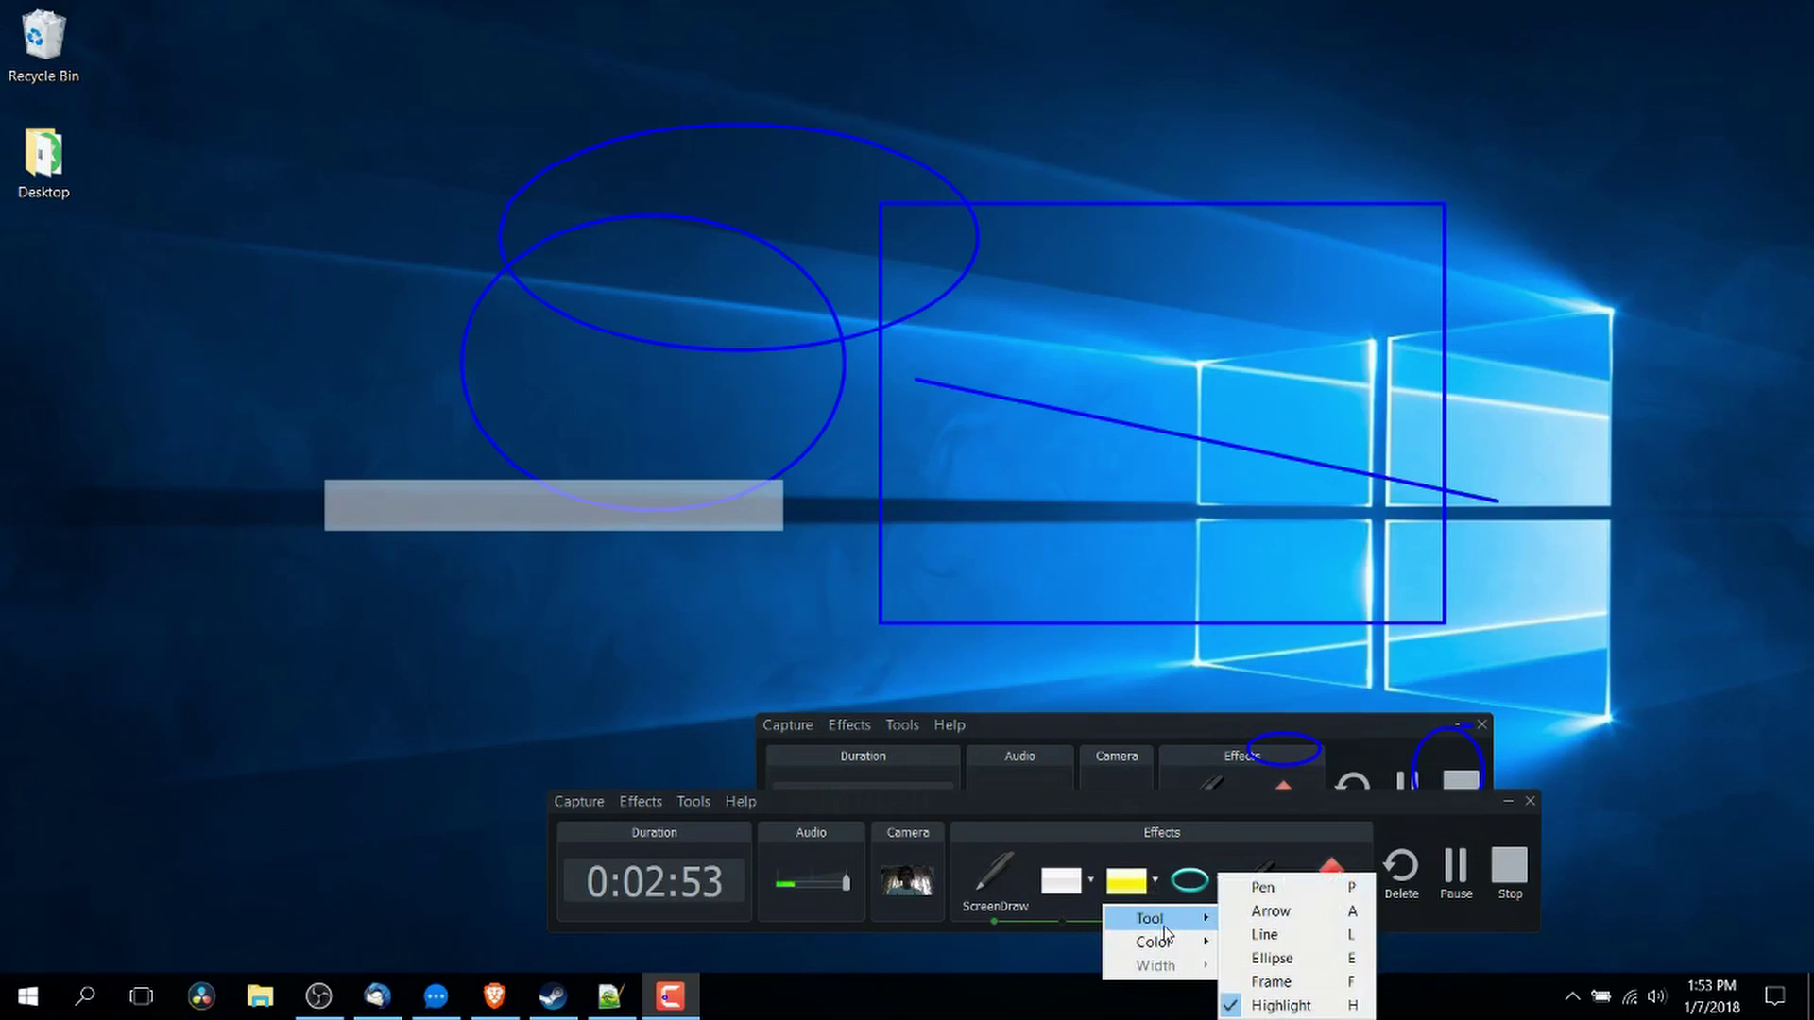
click(1289, 893)
mouse_move(453, 260)
mouse_down()
mouse_move(856, 326)
mouse_move(867, 488)
mouse_move(1261, 663)
mouse_up()
Draw a small cyan frame above the big frame, then a red freehand stroke near the top
click(1218, 884)
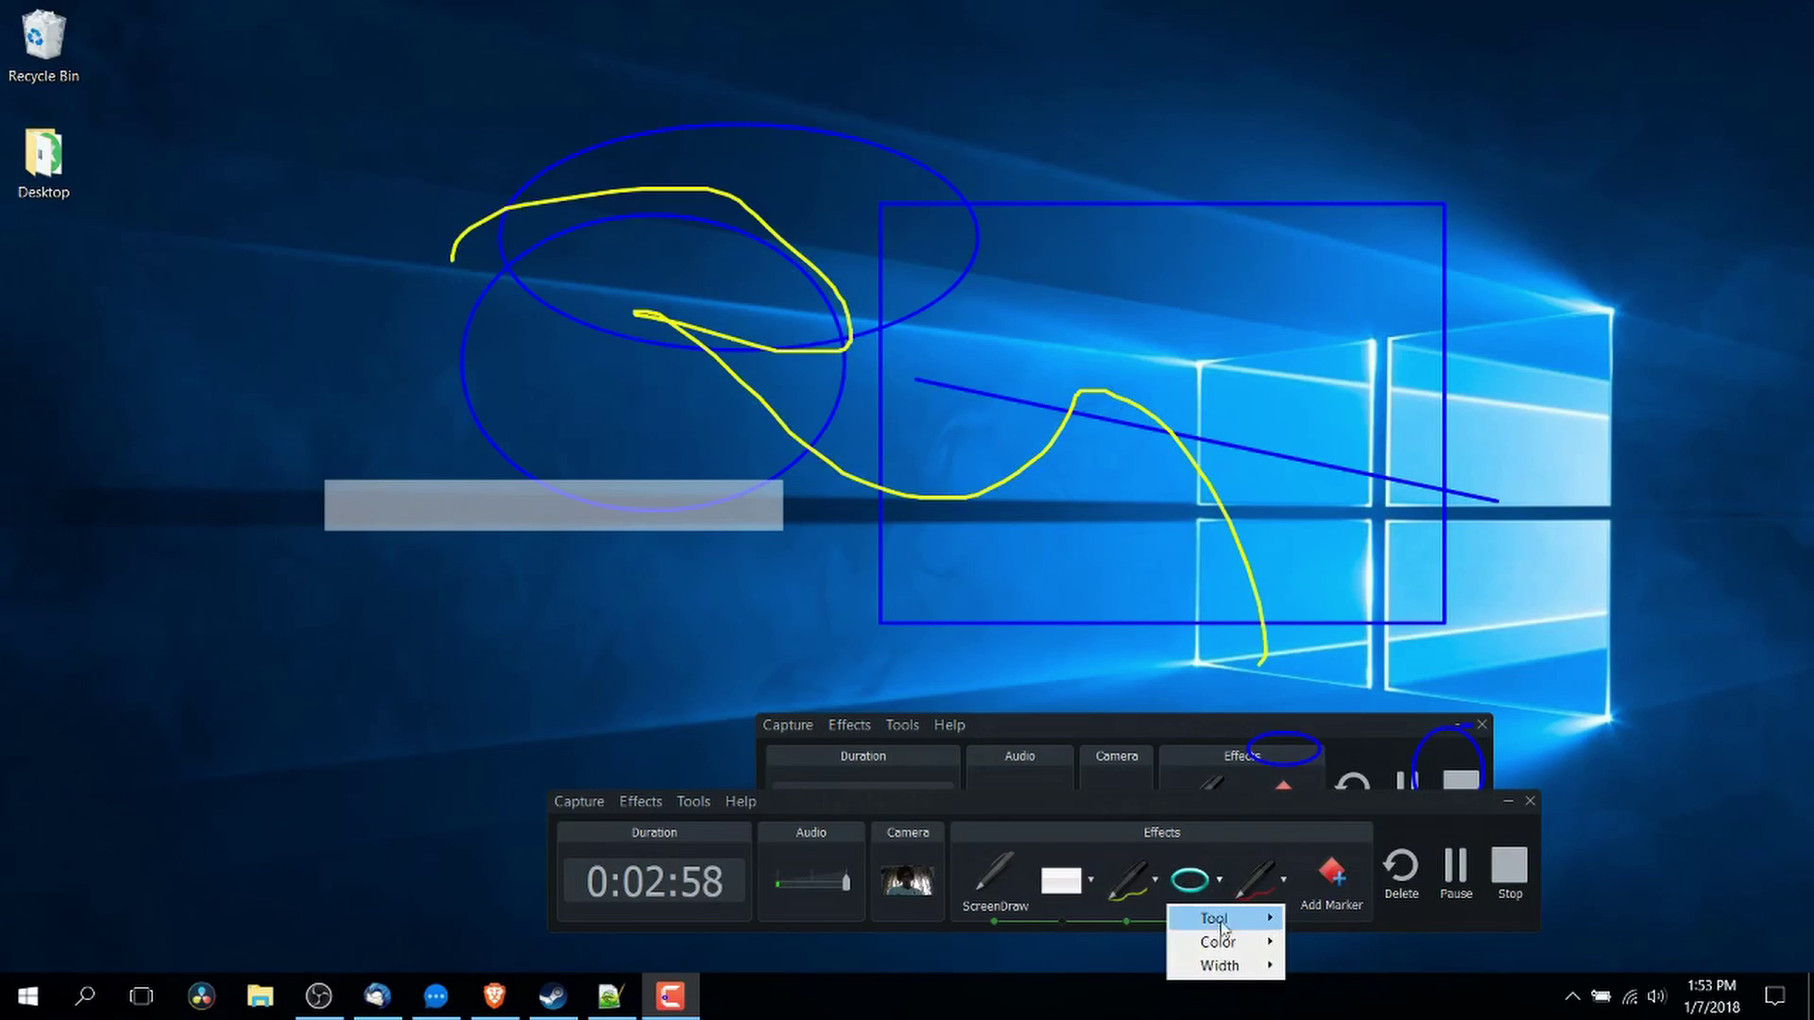
mouse_move(1228, 921)
click(1371, 988)
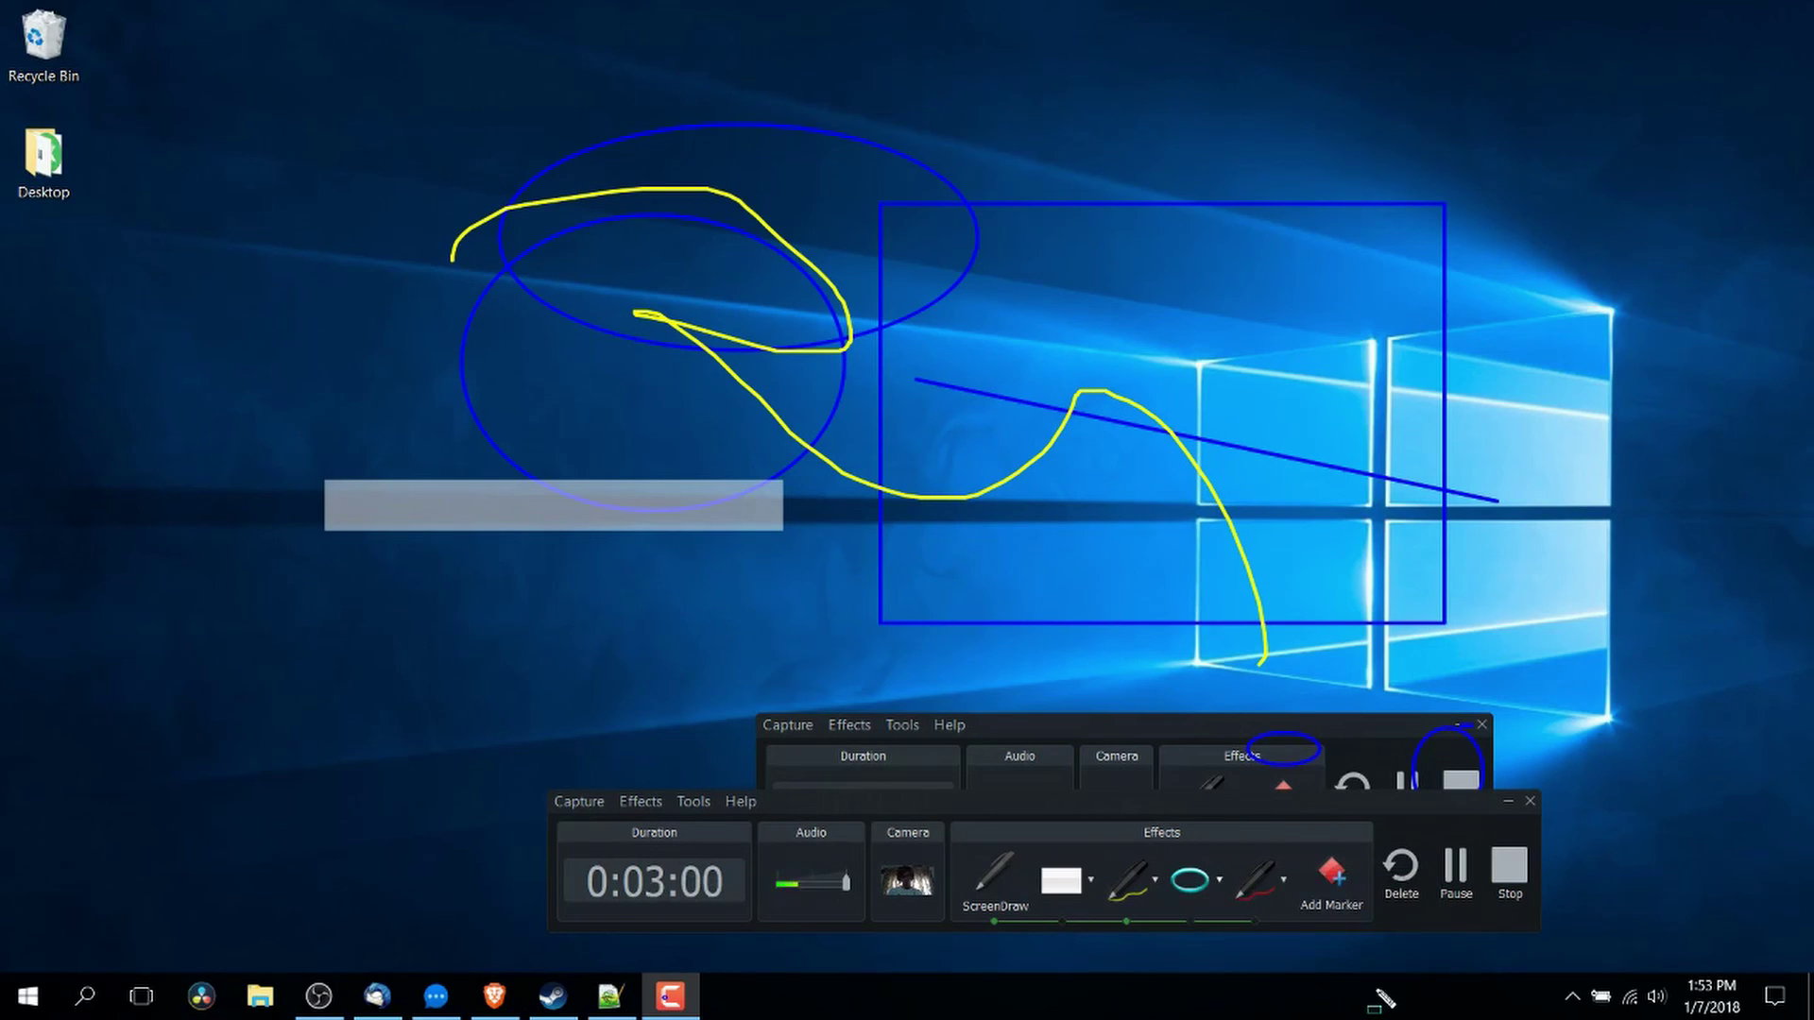
drag(952, 182, 917, 206)
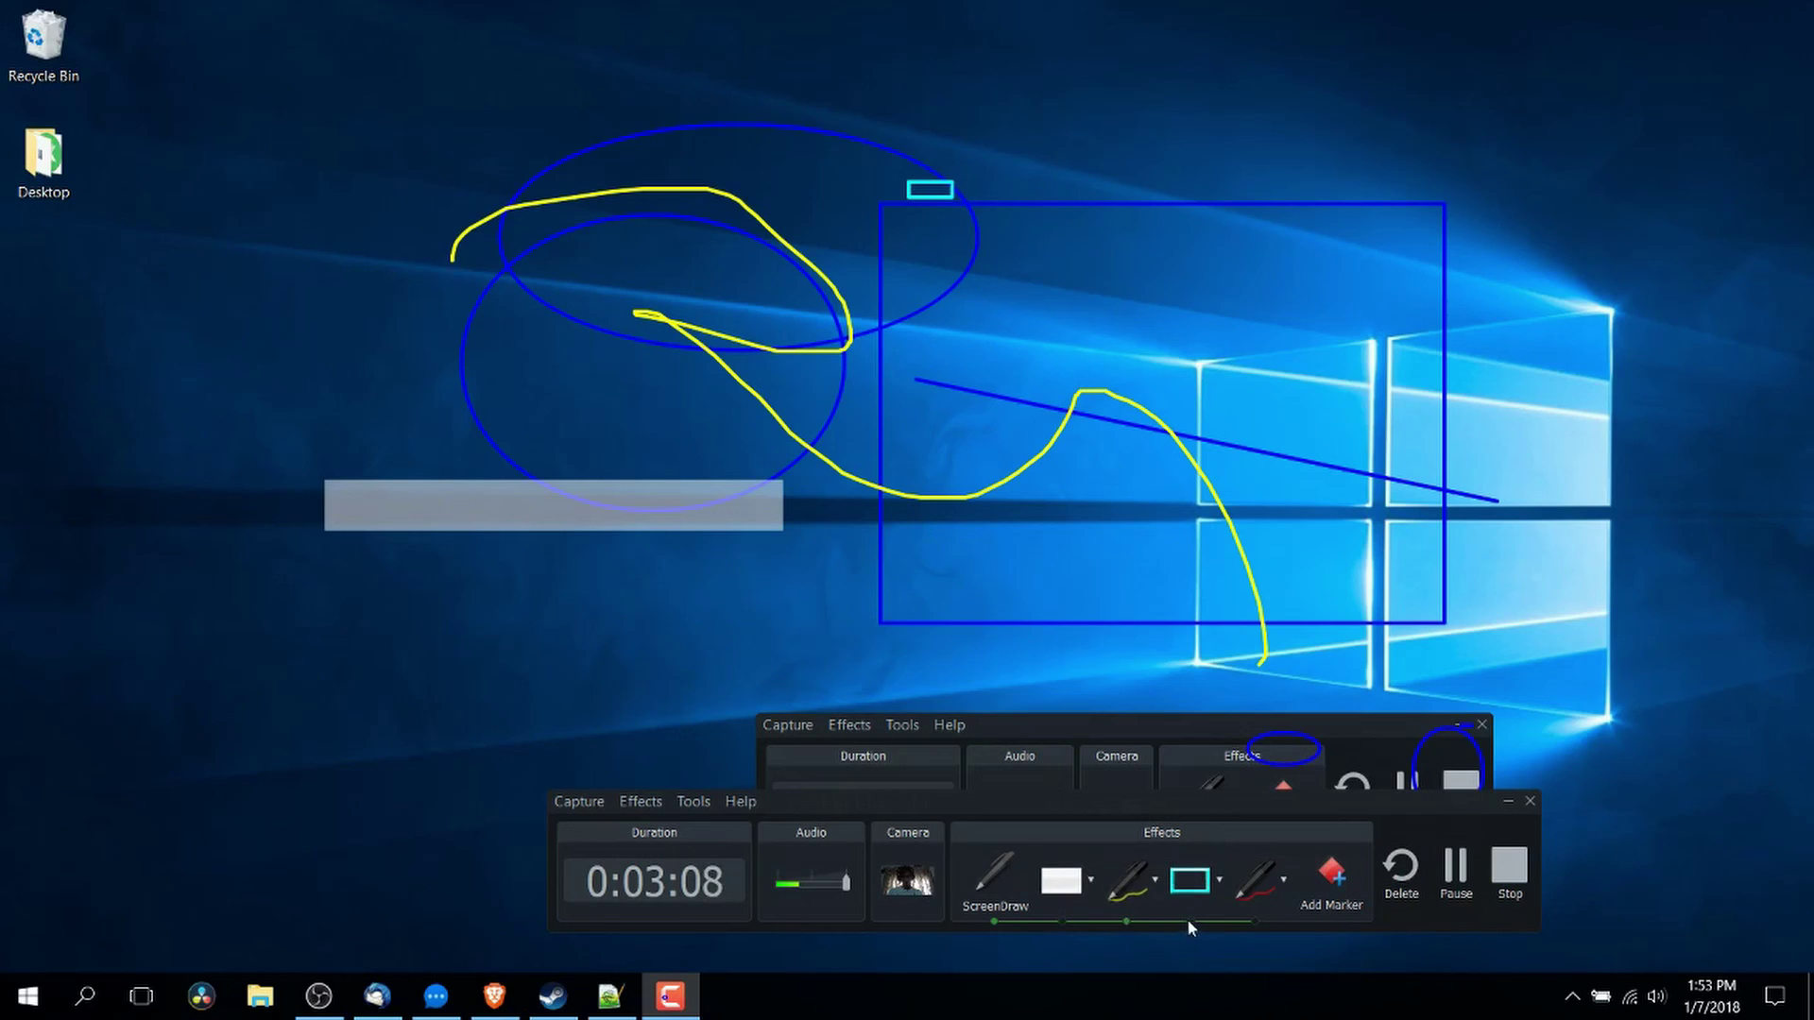
click(1255, 923)
mouse_move(1011, 133)
mouse_down()
mouse_move(1264, 347)
mouse_move(1160, 402)
mouse_move(1253, 182)
mouse_up()
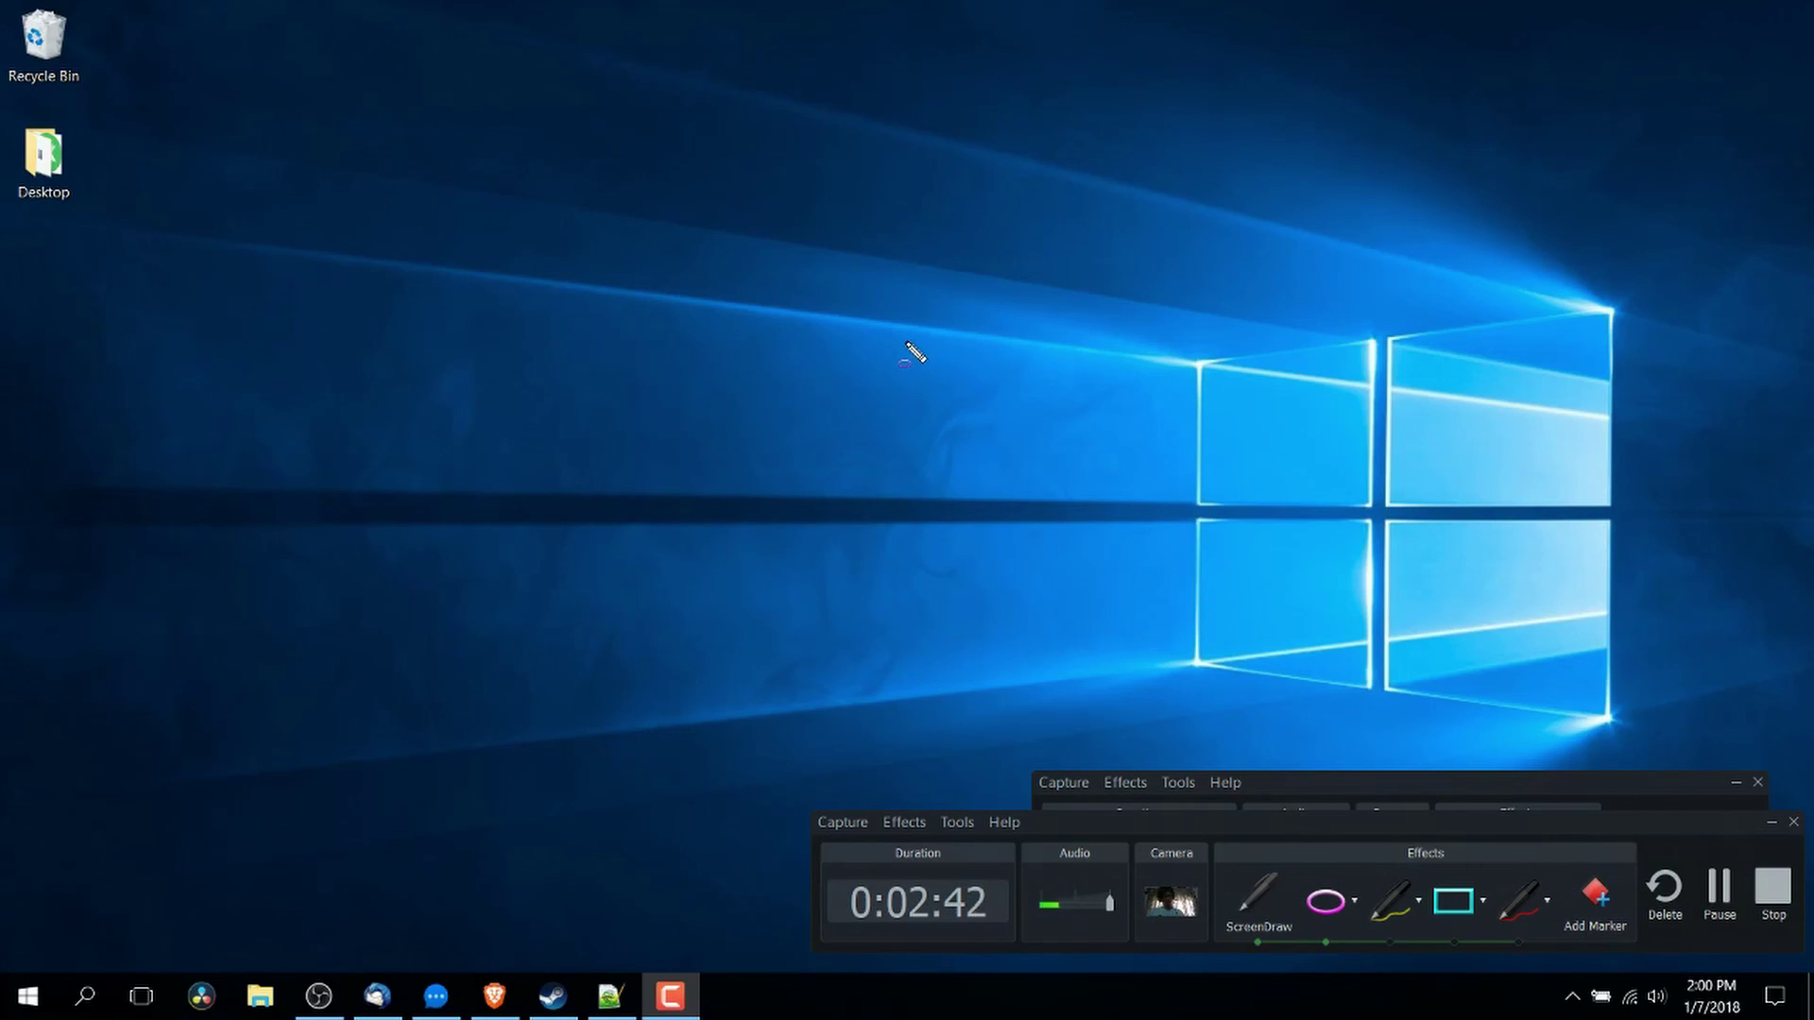
Draw a magenta ellipse left of the Windows logo and another one further up-left
drag(673, 225, 1043, 513)
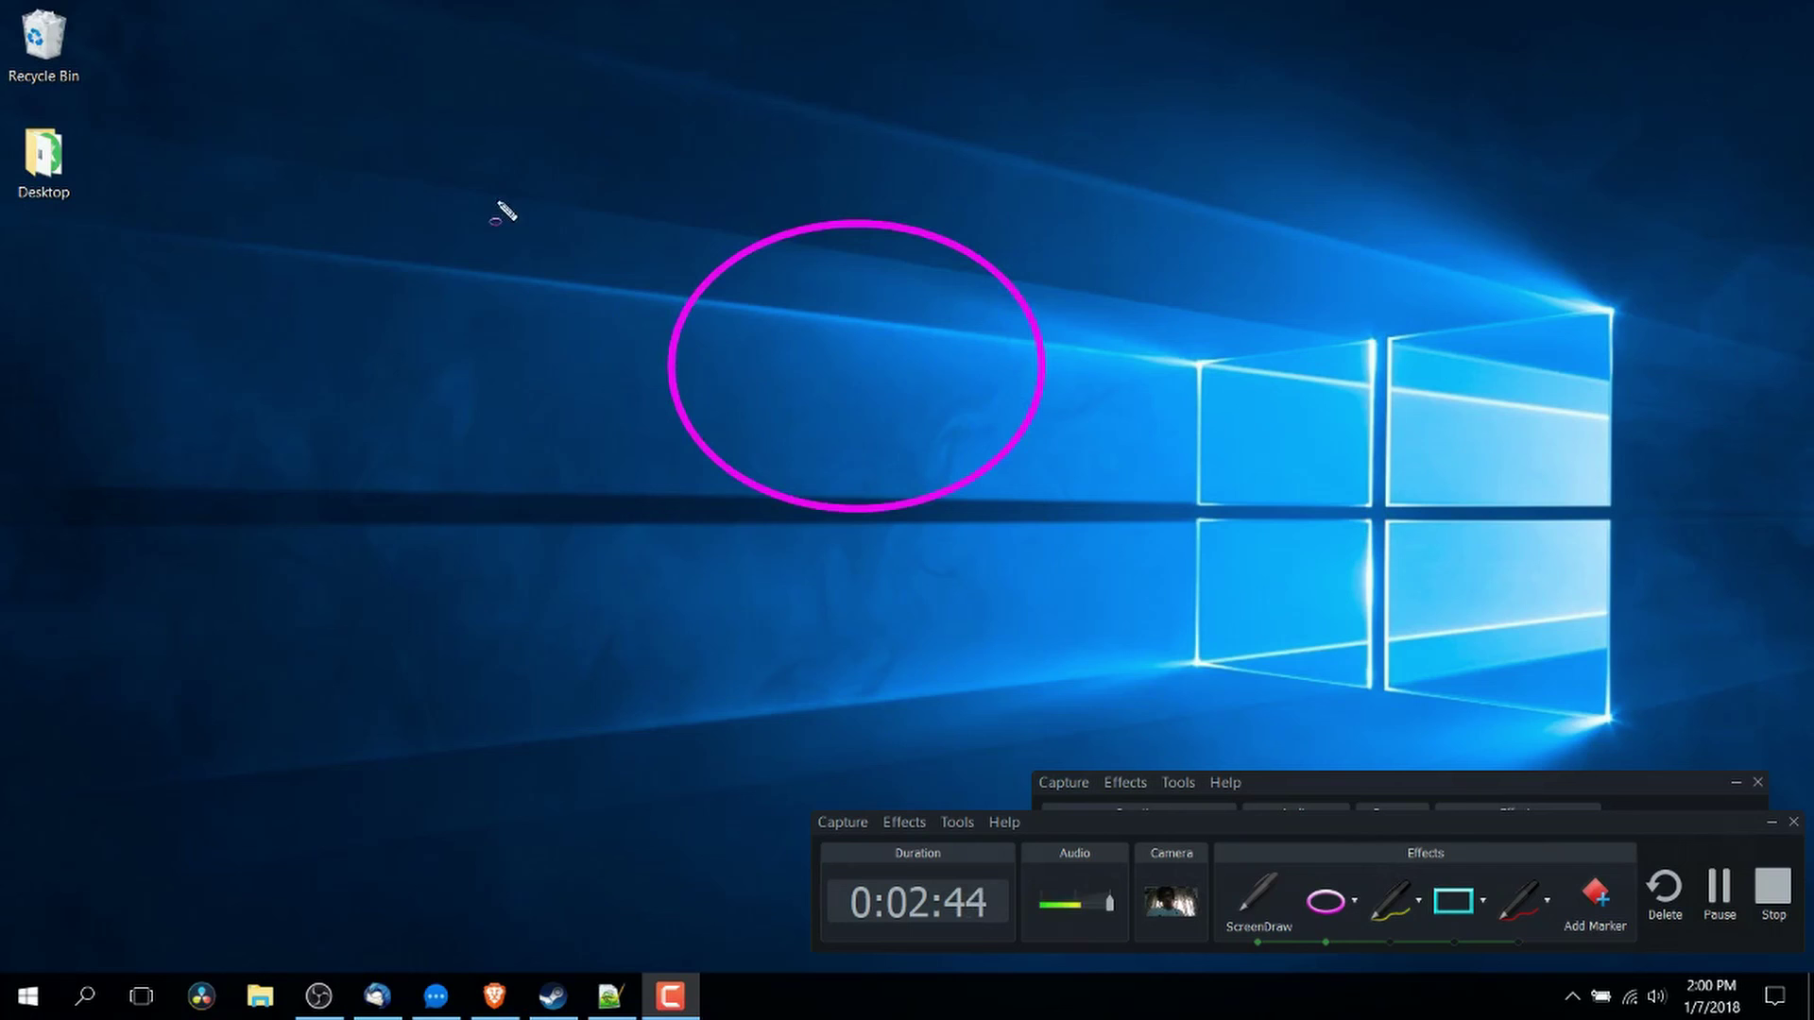
drag(416, 220, 735, 463)
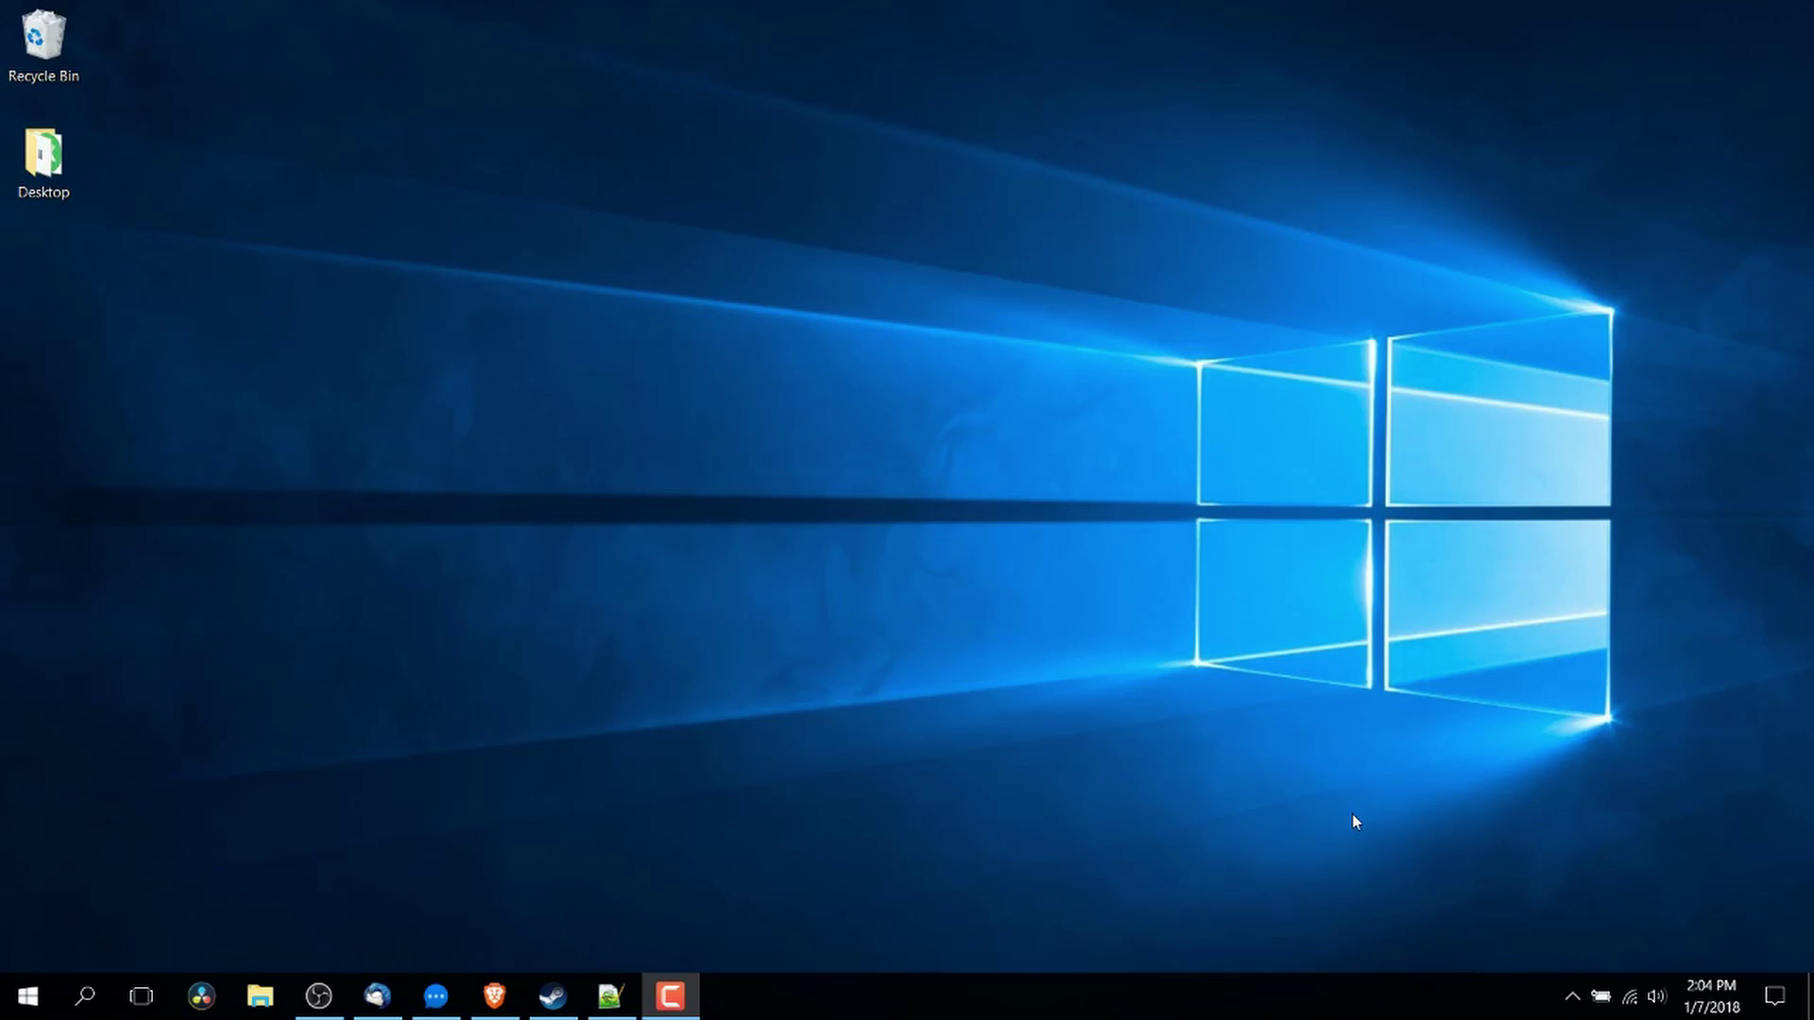
Stop the recording with F10 so Camtasia creates the video file
key(F10)
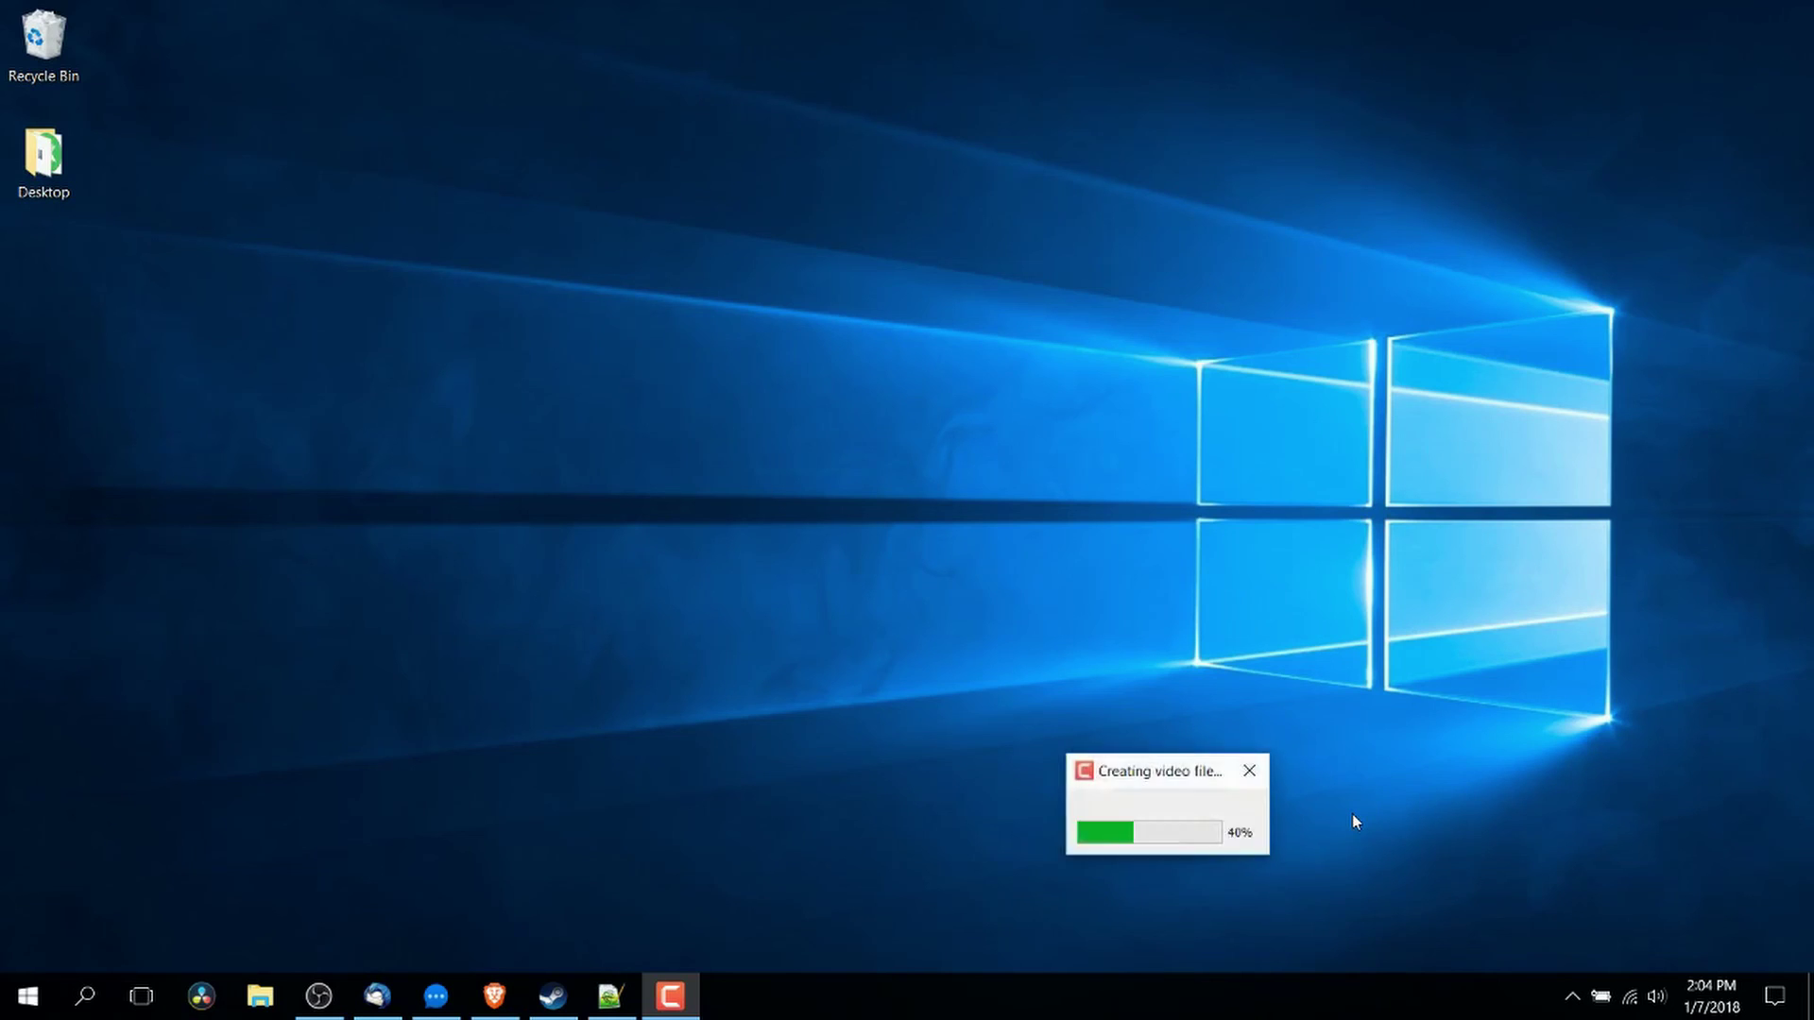